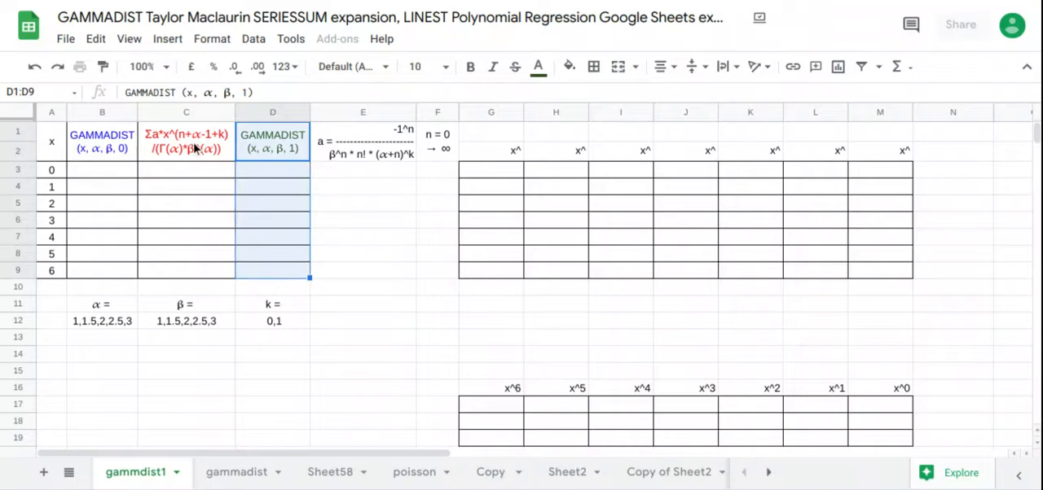
left_click_drag(196, 152, 209, 279)
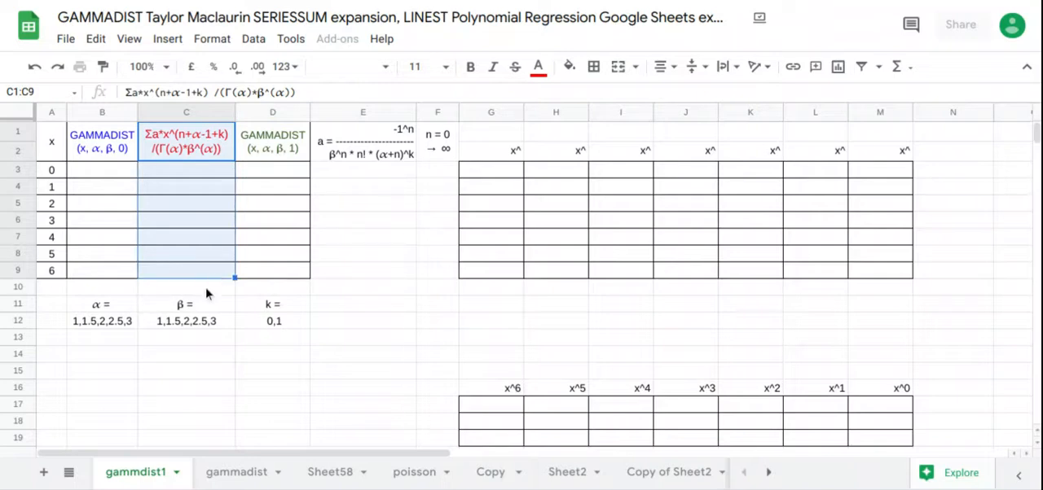
Step: Add a list-of-items validation drop-down with 1,1.5,2,2.5,3 to cell B13 under α and choose 1
left_click(126, 343)
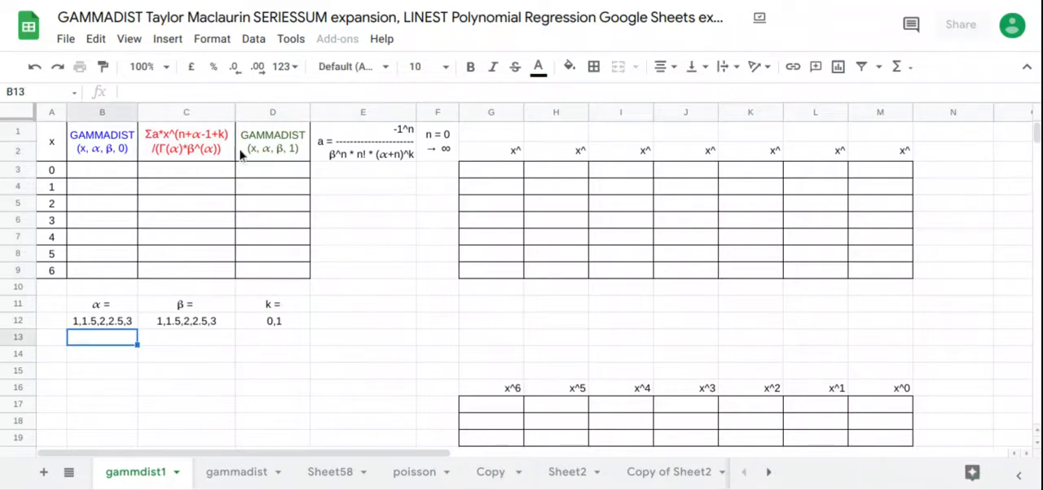
left_click(253, 38)
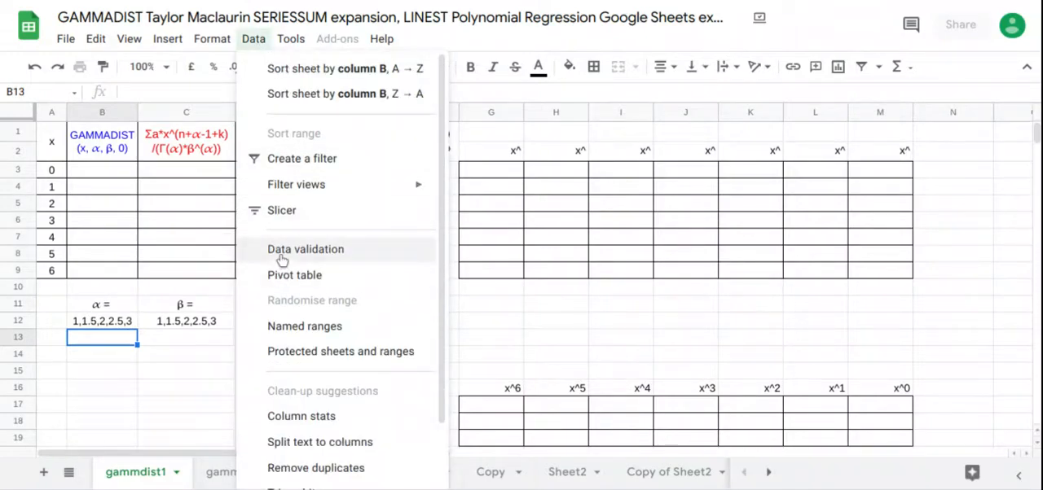
left_click(281, 251)
left_click(432, 206)
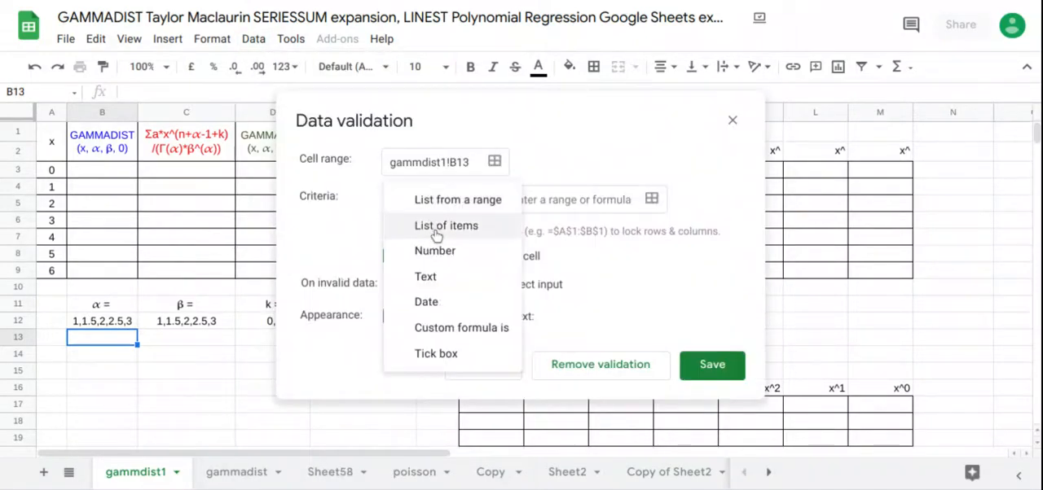
left_click(435, 234)
left_click(510, 198)
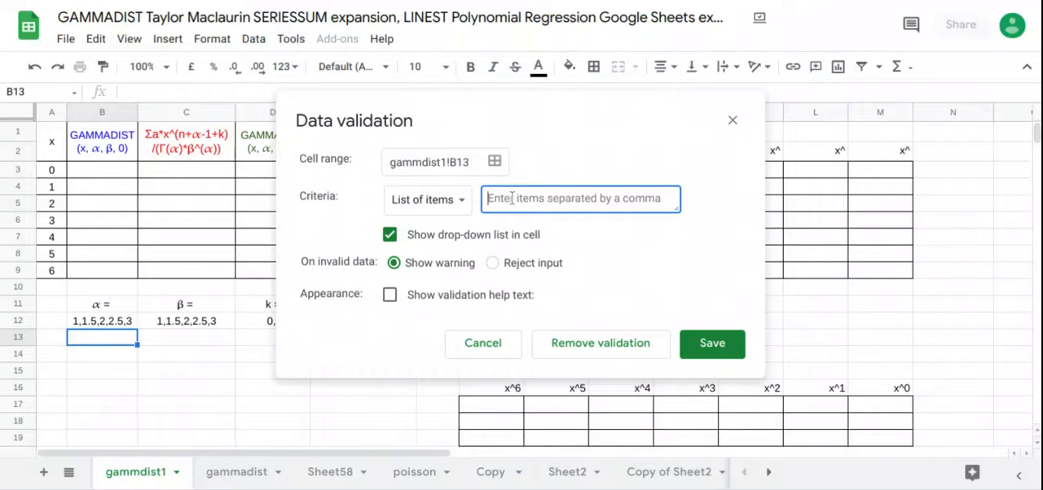
type("1,1.5,2,2.5,3")
left_click(705, 349)
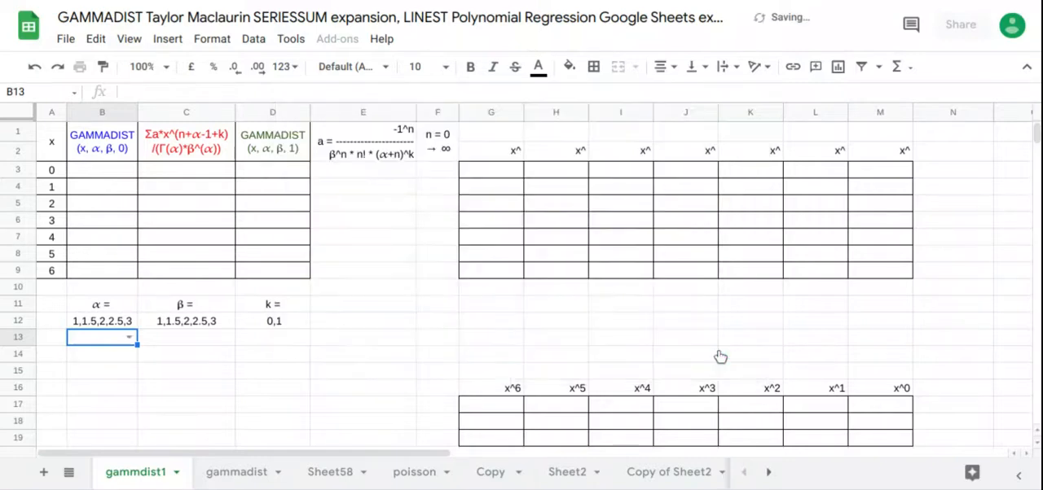
left_click(132, 339)
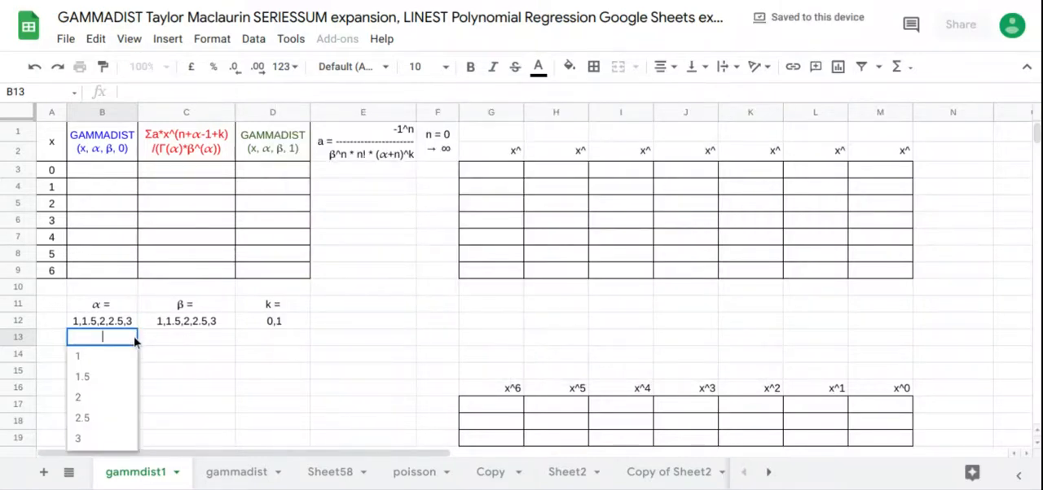
left_click(121, 358)
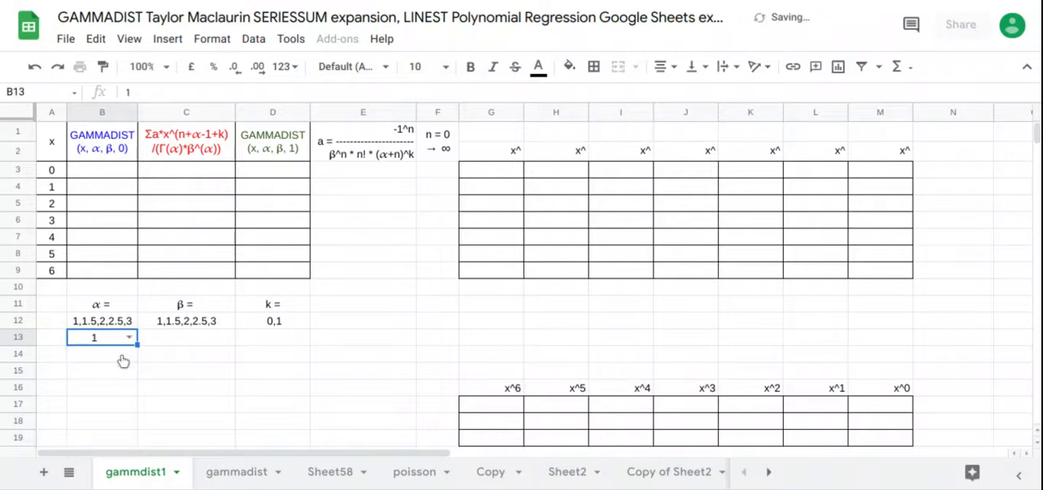
Step: Add a list-of-items validation drop-down with 1,1.5,2,2.5,3 to cell C13 under β and choose 1
left_click(184, 345)
left_click(255, 39)
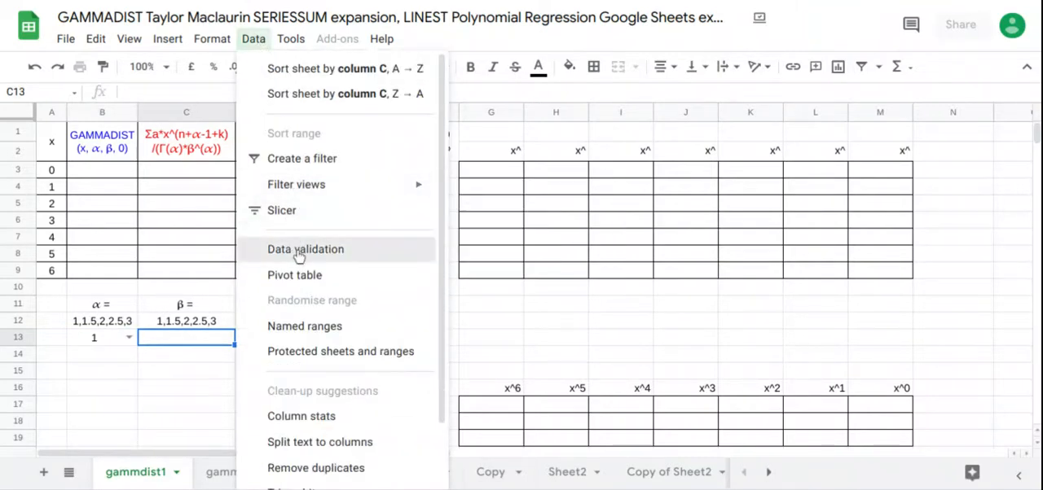
left_click(299, 252)
left_click(407, 206)
left_click(421, 235)
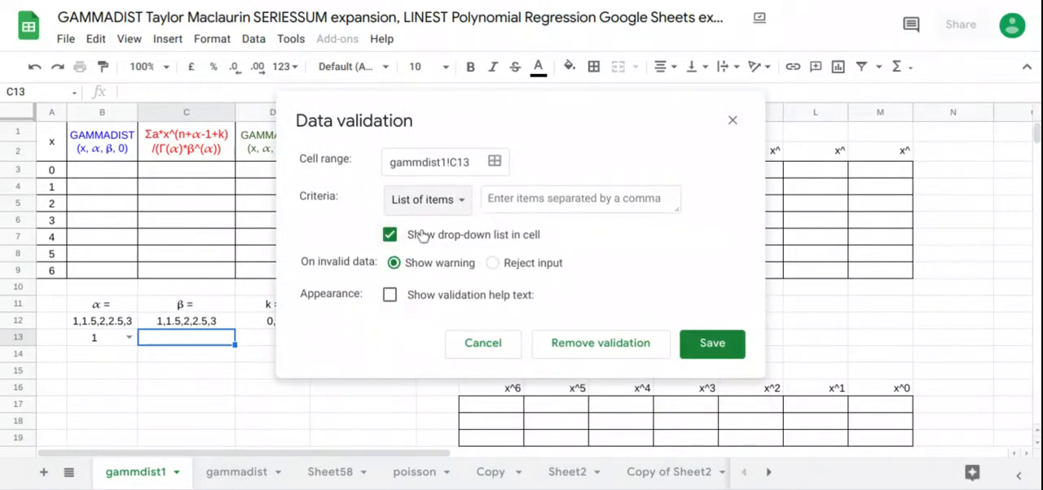
left_click(510, 200)
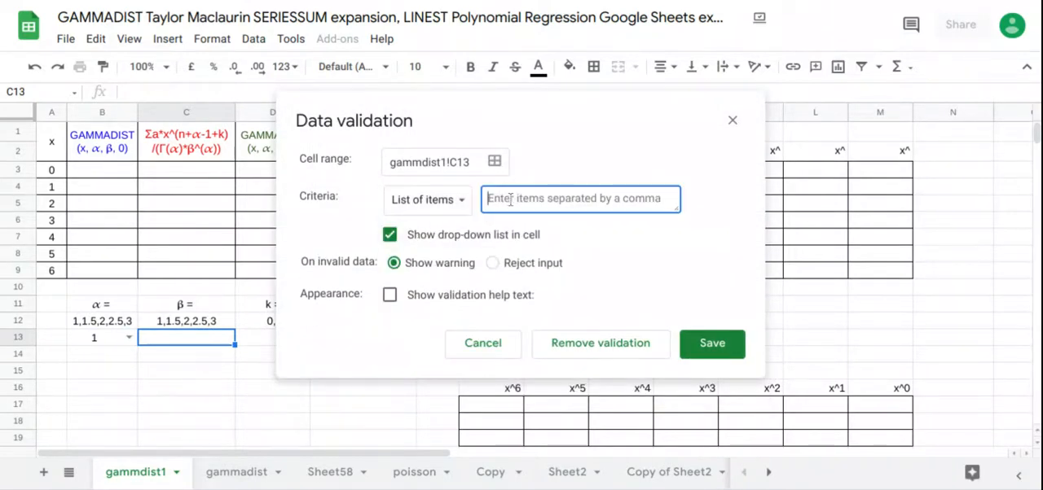
type("1,1.5,2,2.5,3")
left_click(692, 351)
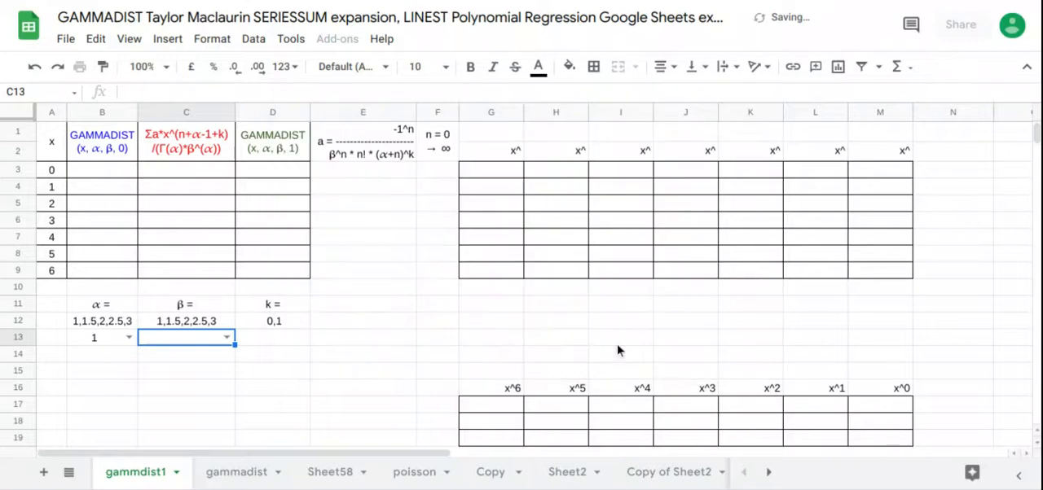
left_click(227, 337)
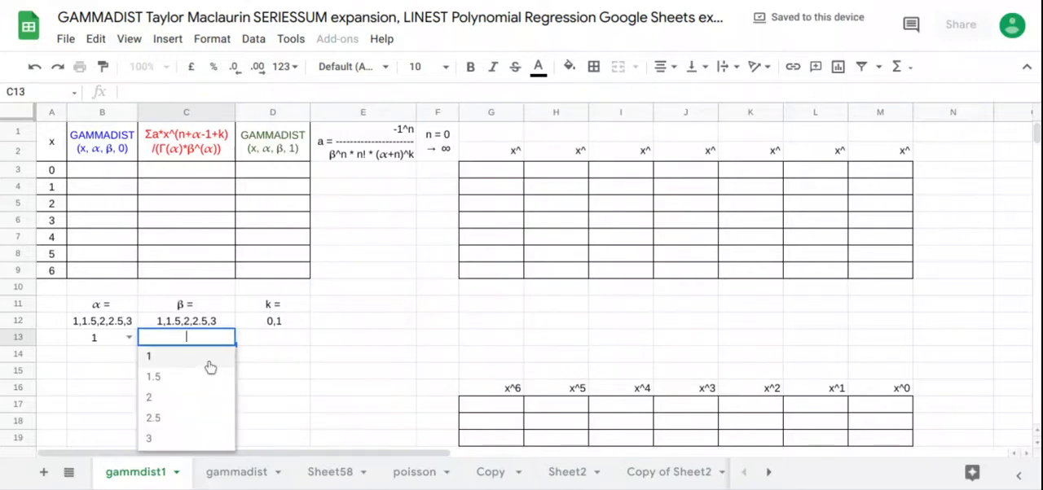
left_click(210, 359)
Step: Add a list-of-items validation drop-down with 0,1 to cell D13 under k and choose 0
left_click(281, 338)
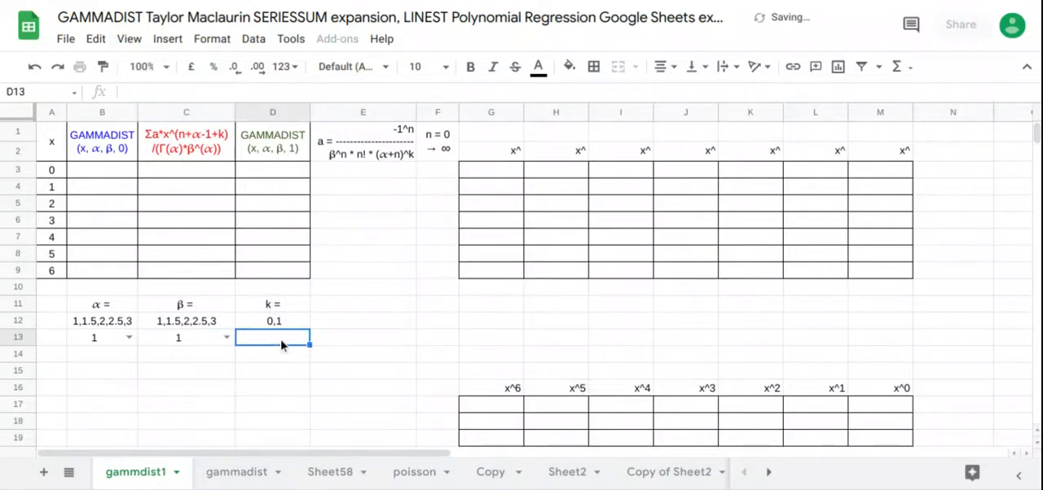
left_click(255, 39)
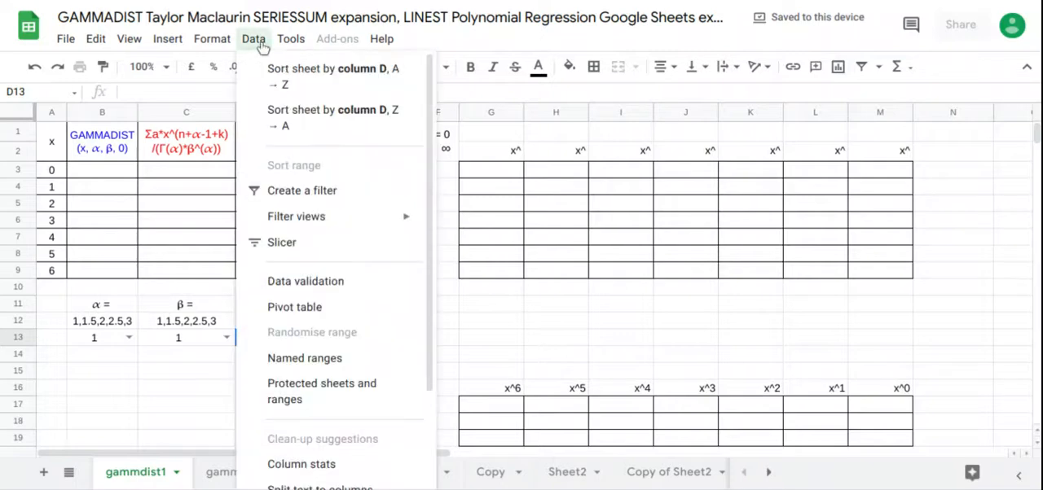
left_click(295, 251)
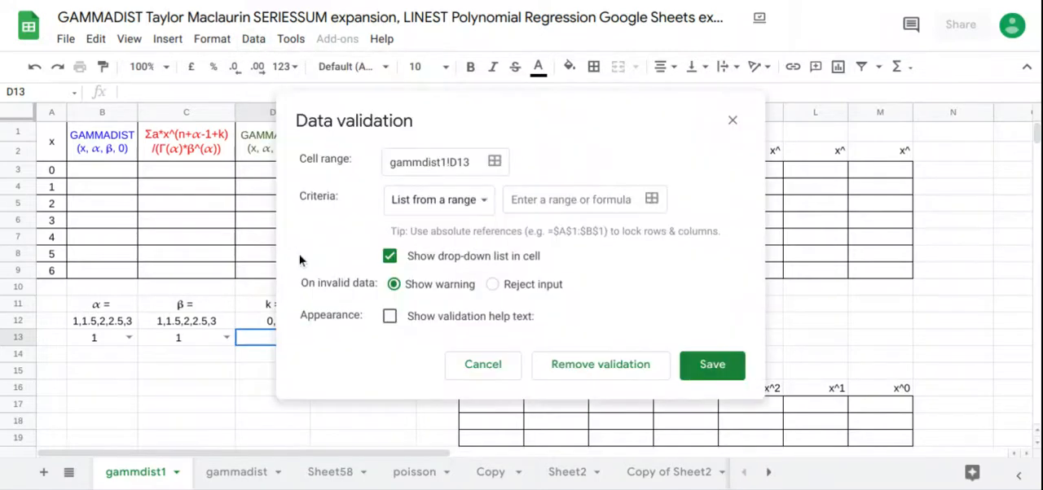
left_click(493, 213)
left_click(487, 227)
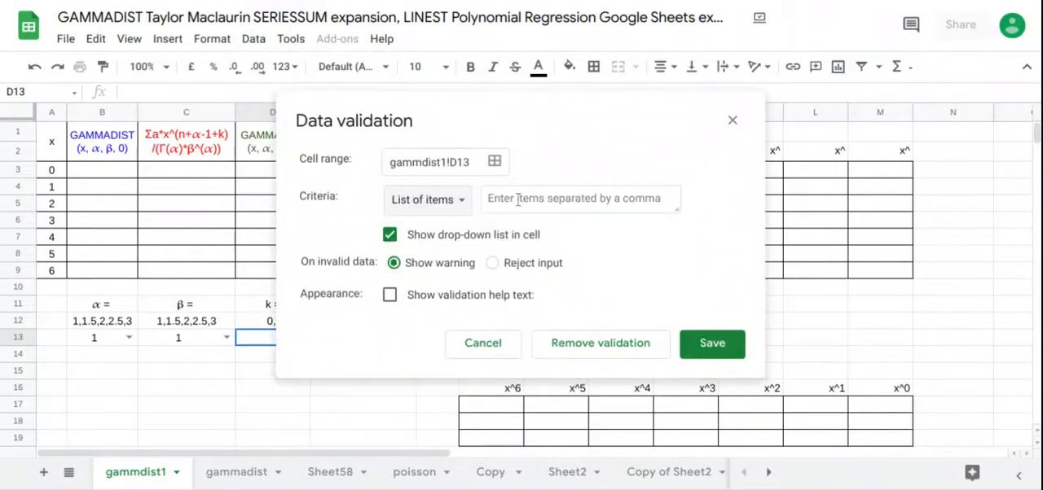
left_click(518, 200)
type("0,1")
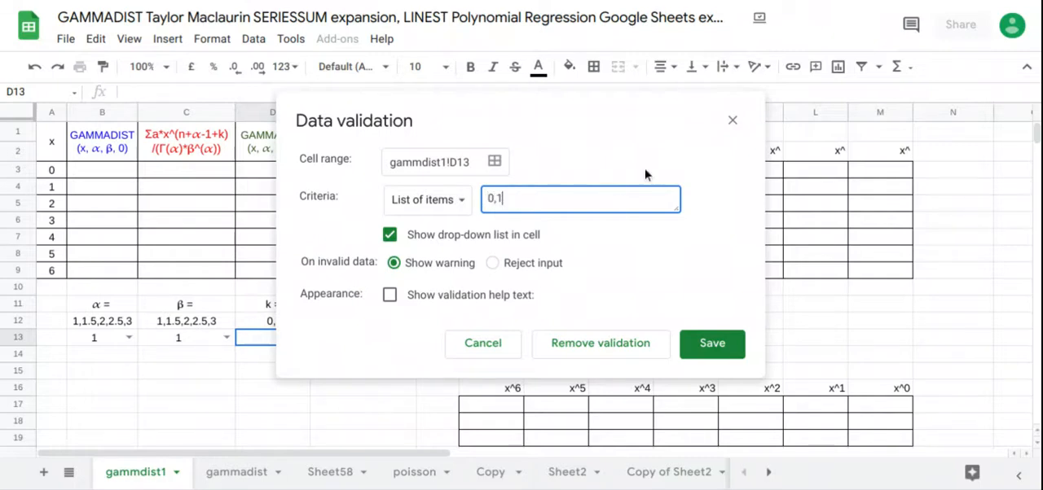
left_click(723, 343)
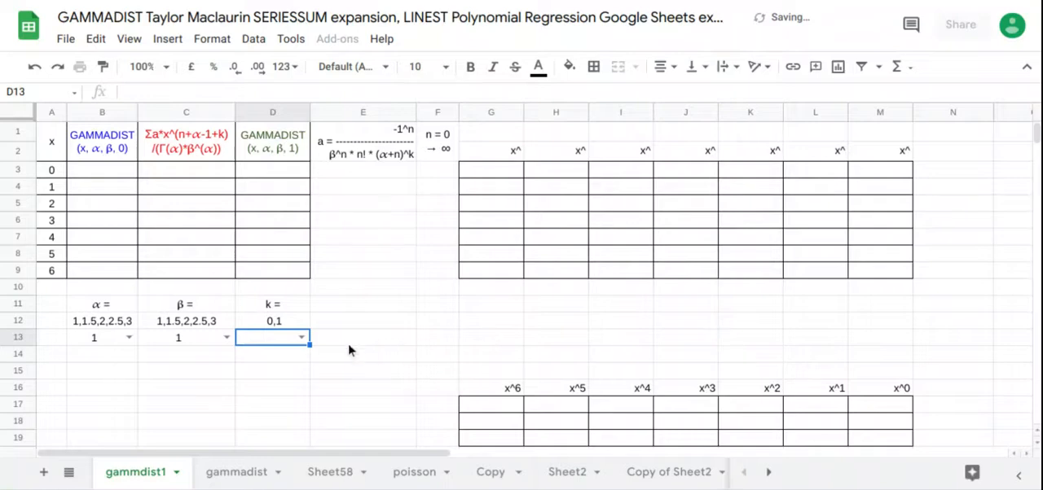
left_click(300, 337)
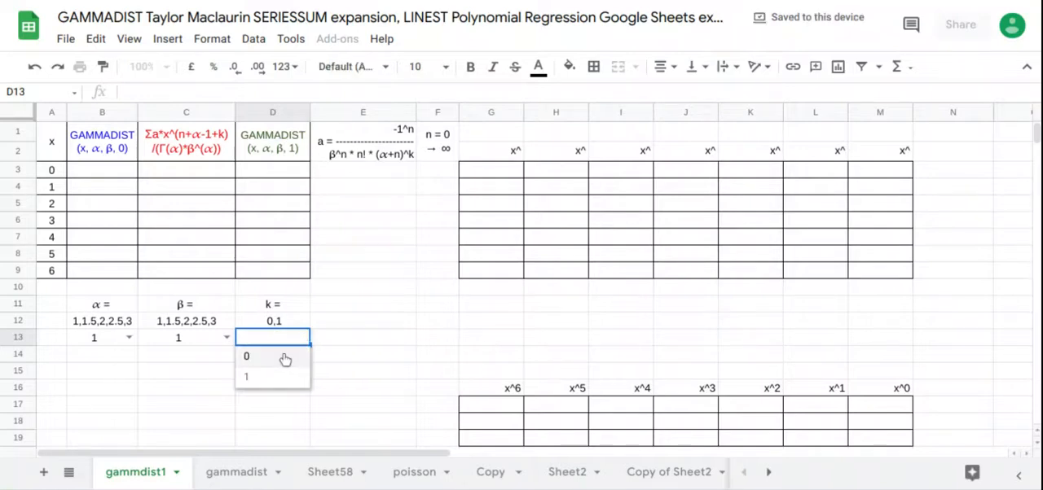
left_click(284, 357)
left_click(341, 361)
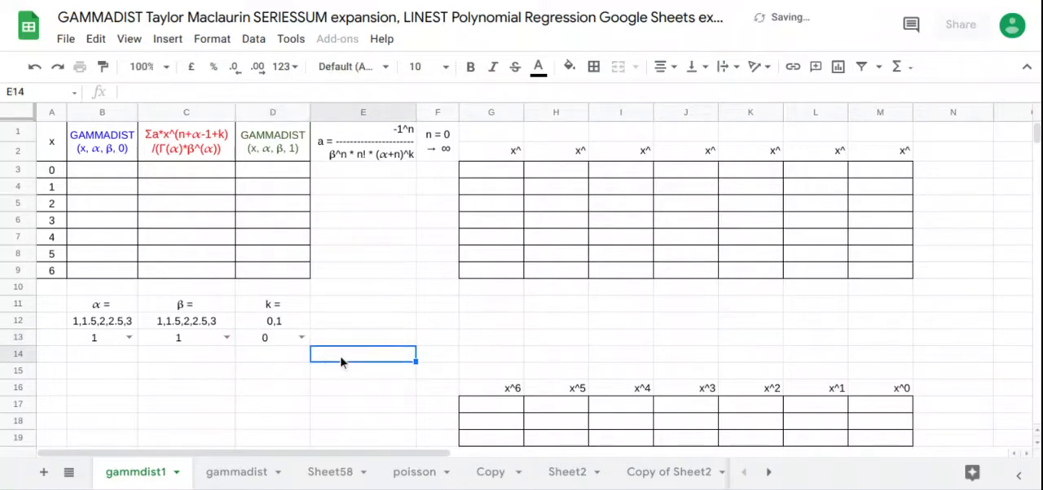
Step: Enter =ARRAYFORMULA(GAMMADIST(A3:A9,B13,C13,0)) in cell B3 to fill the blue GAMMADIST column
left_click(133, 174)
type("=")
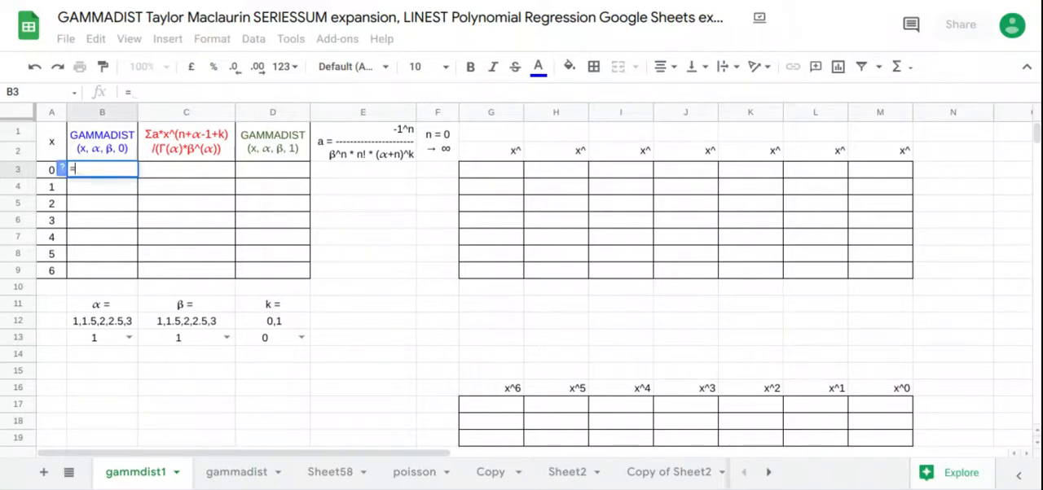
type("arr")
key("Tab")
type("gamma")
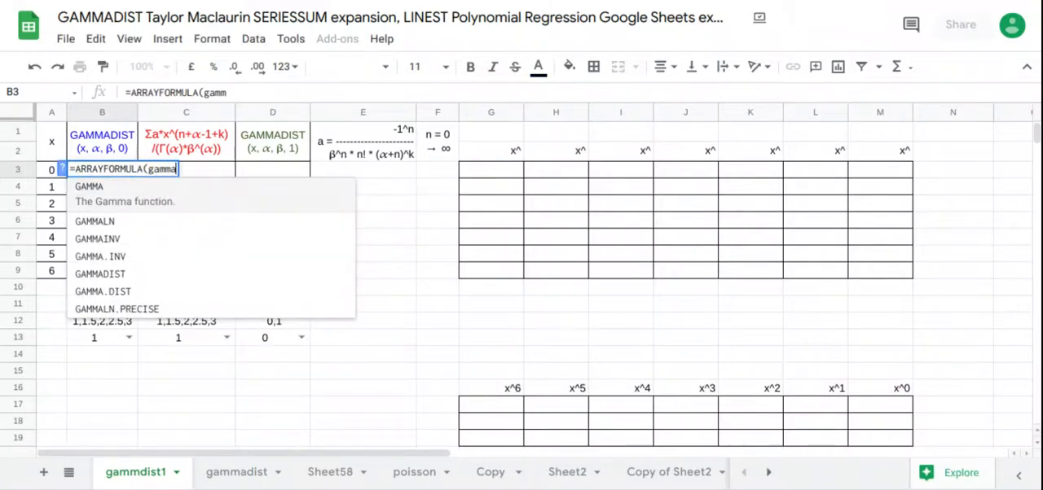
type("d")
key("Tab")
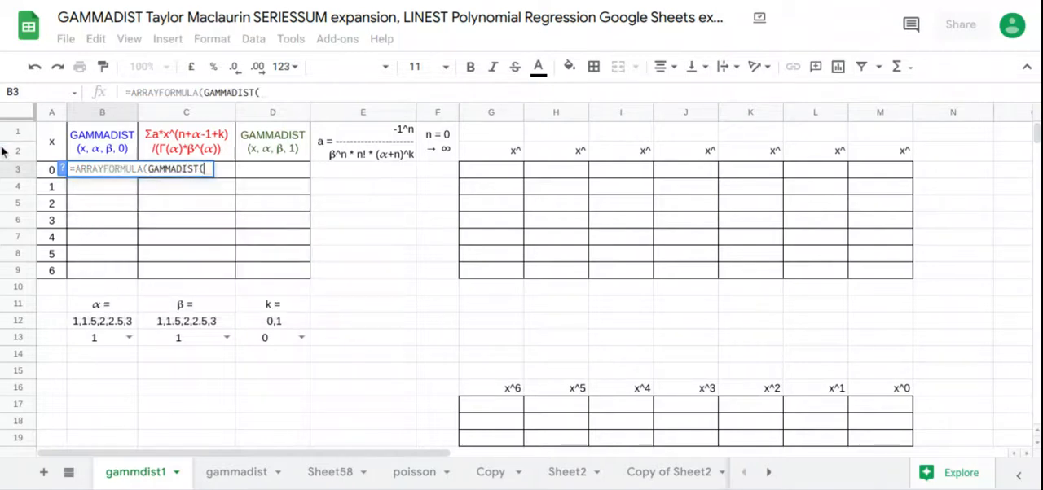
left_click_drag(49, 169, 50, 284)
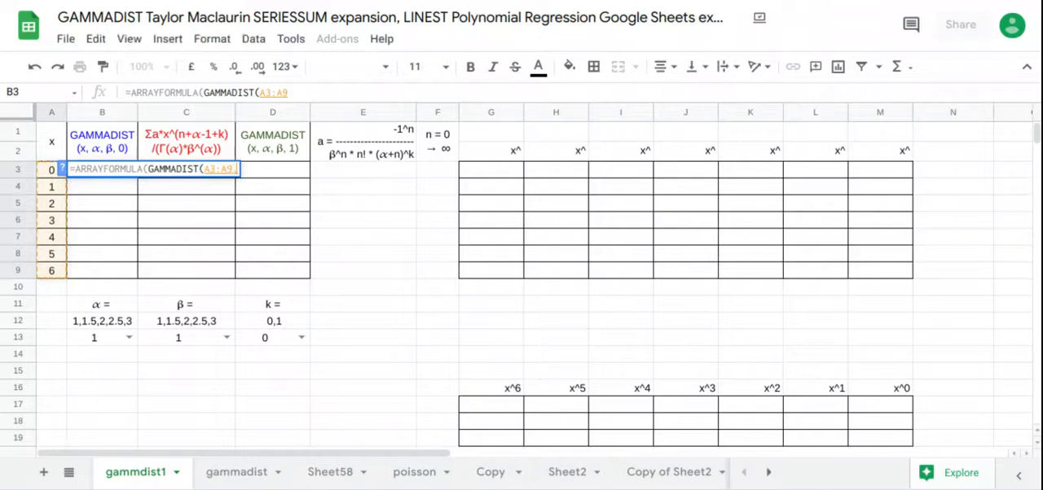
type(",")
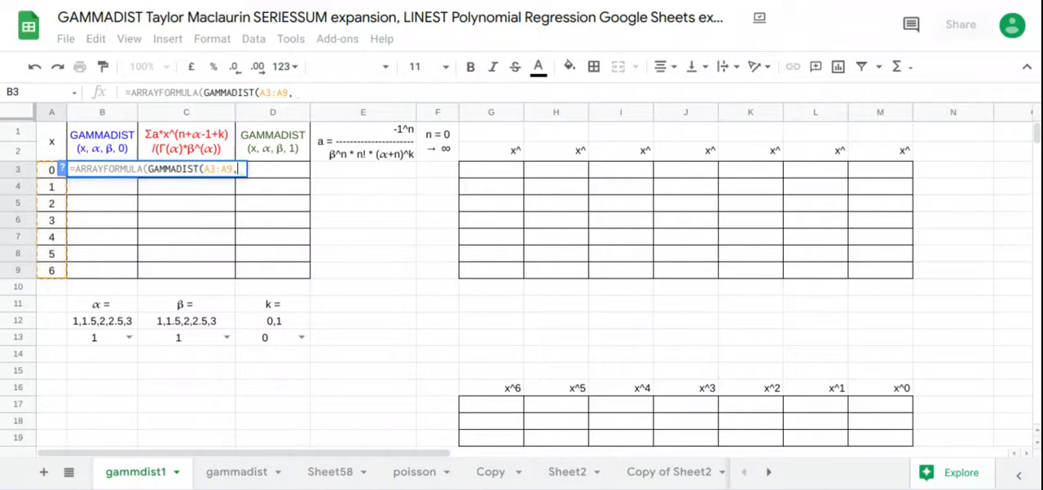
left_click(87, 342)
type(",")
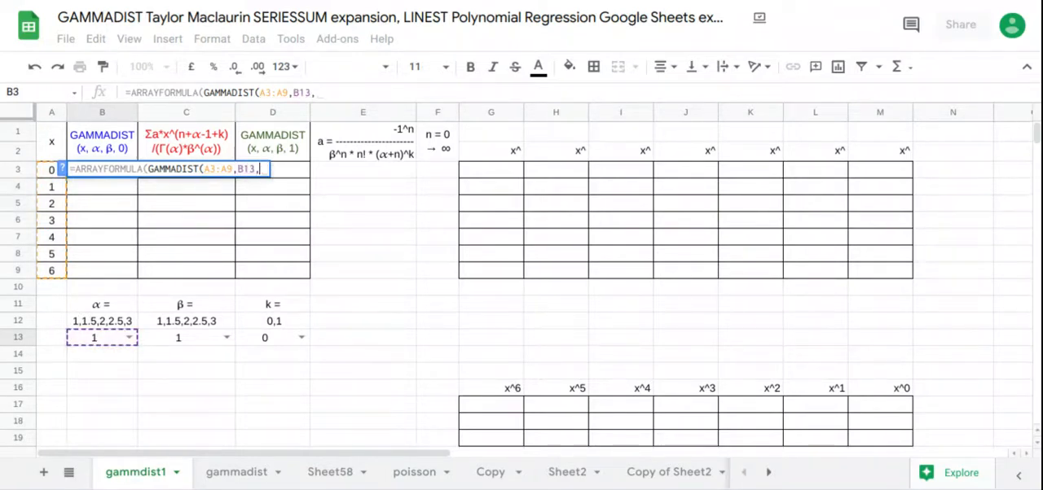
left_click(169, 342)
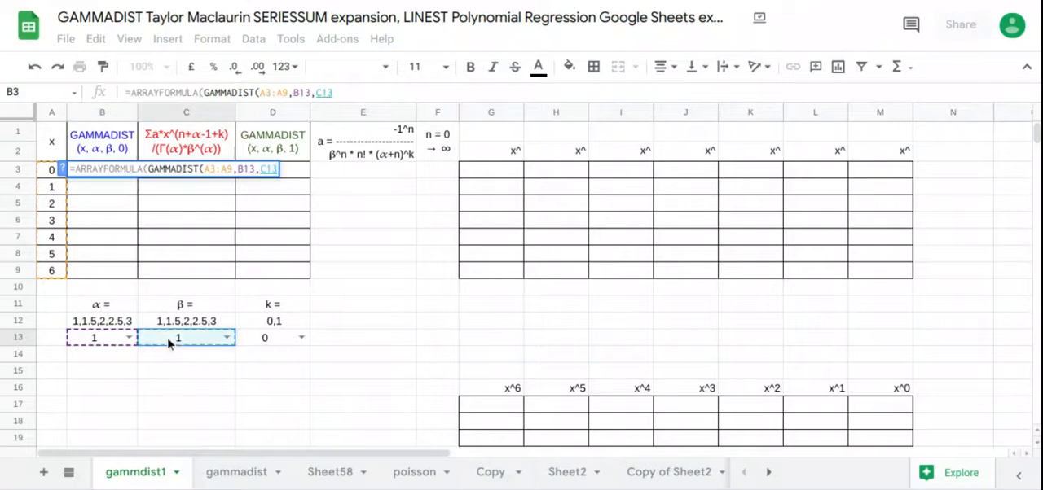
type(",0")
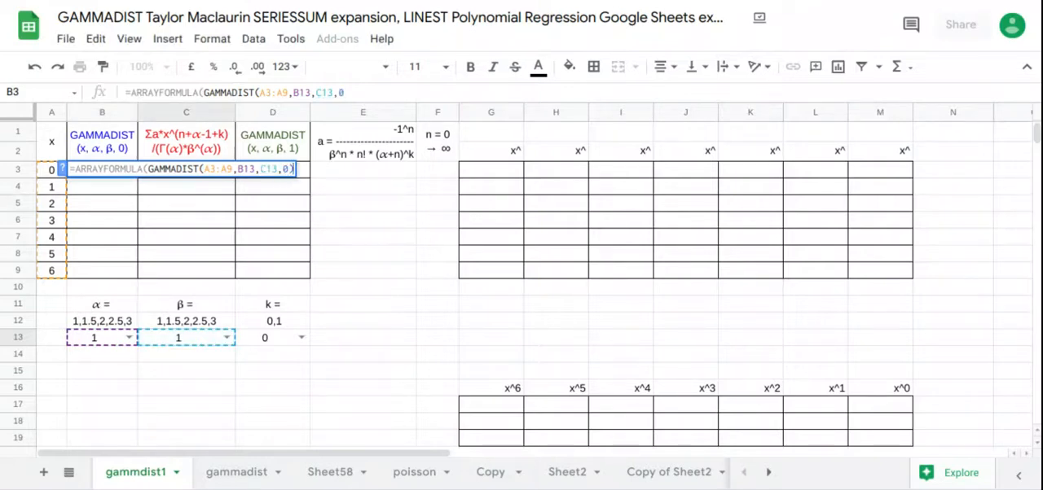
type(")")
key("Return")
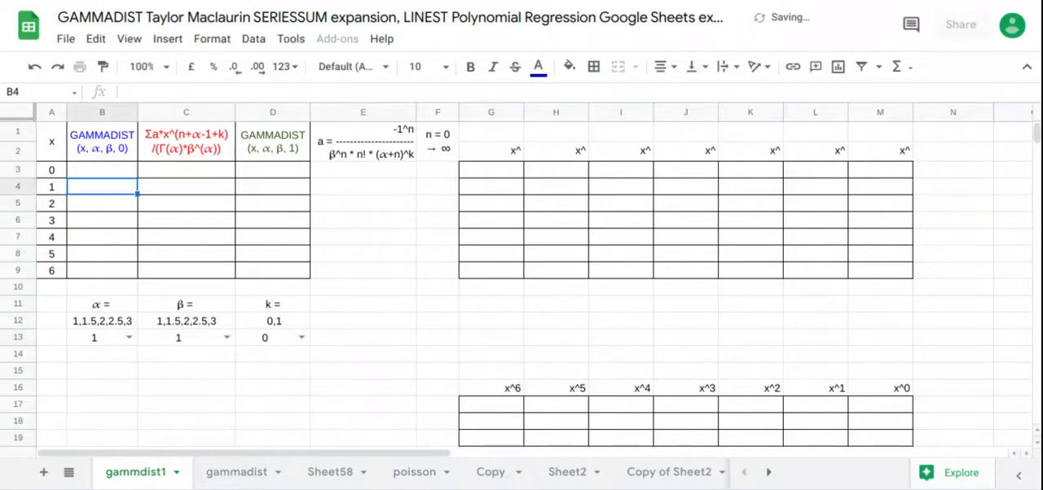
left_click(256, 175)
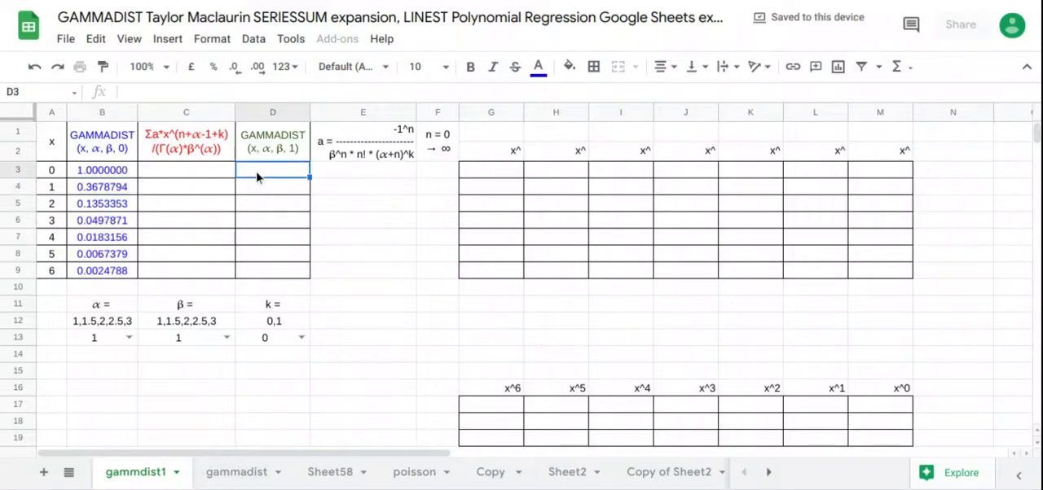
type("=")
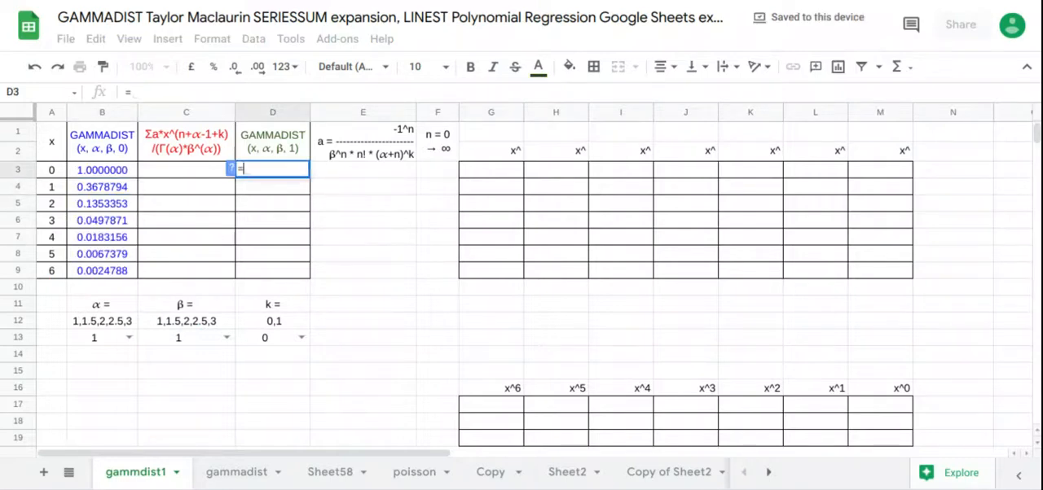
type("arrr")
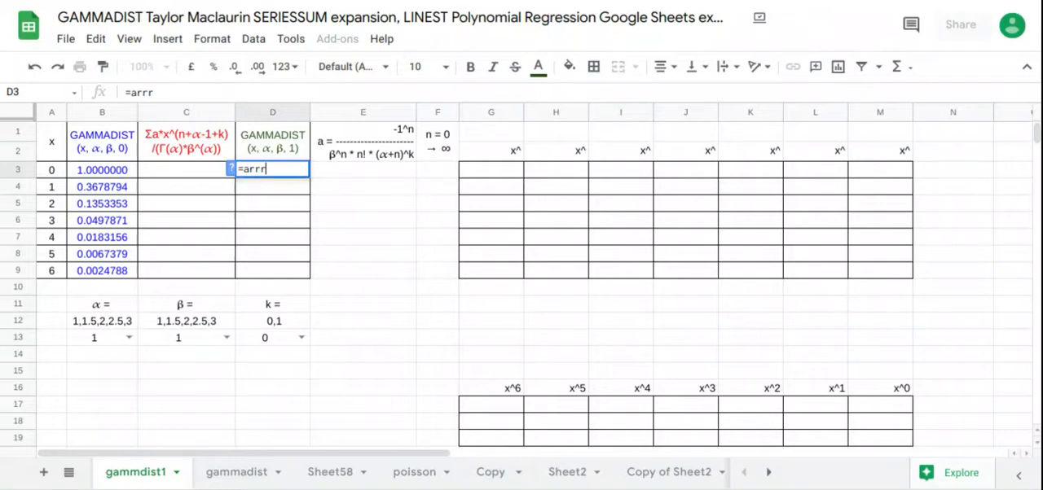
key("Return")
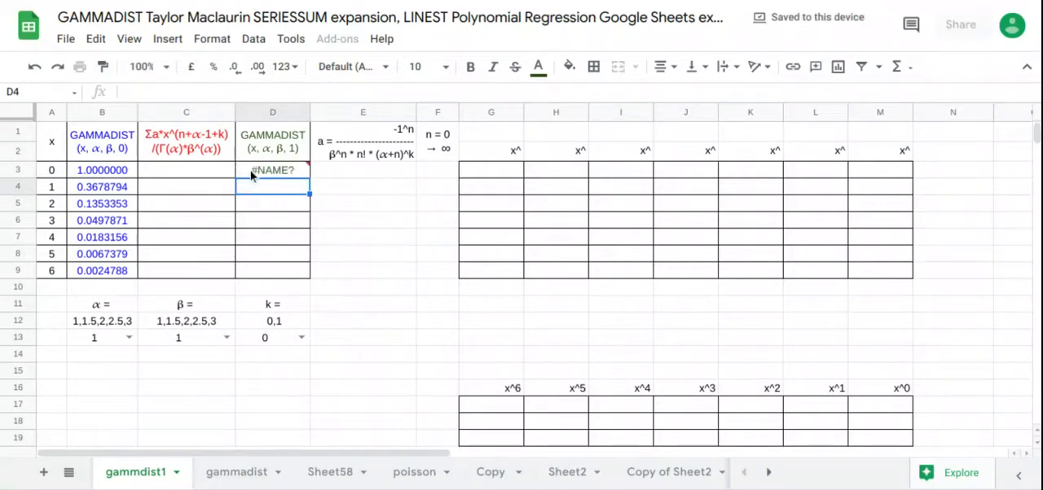
Step: Enter =ARRAYFORMULA(GAMMADIST(A3:A9,B13,C13,1)) in cell D3 to fill the green GAMMADIST column
left_click(250, 176)
type("=arra")
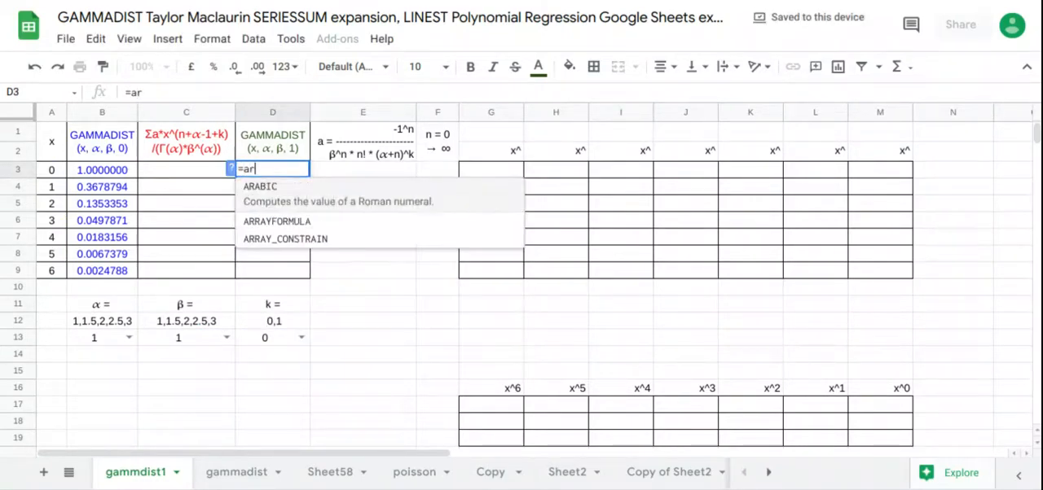
key("Tab")
type("gamm")
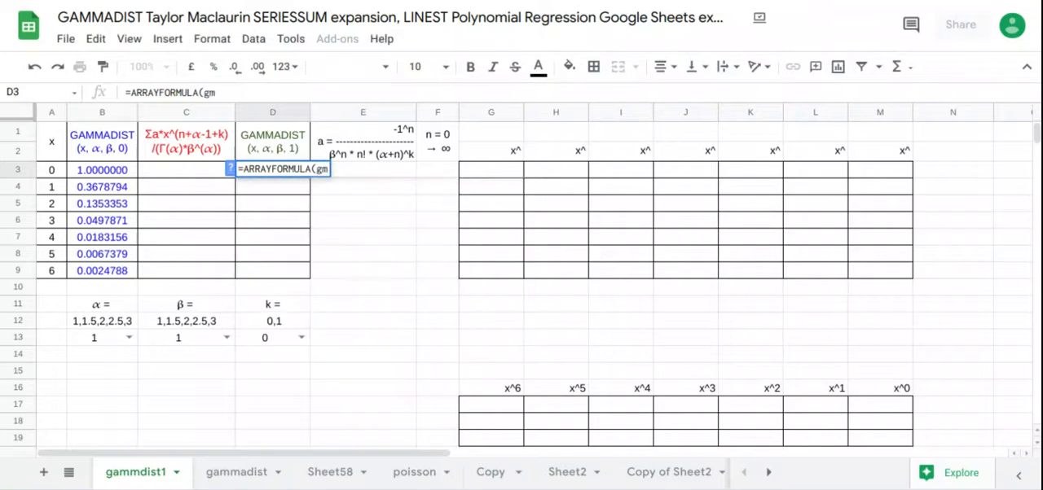
type("d")
key("Tab")
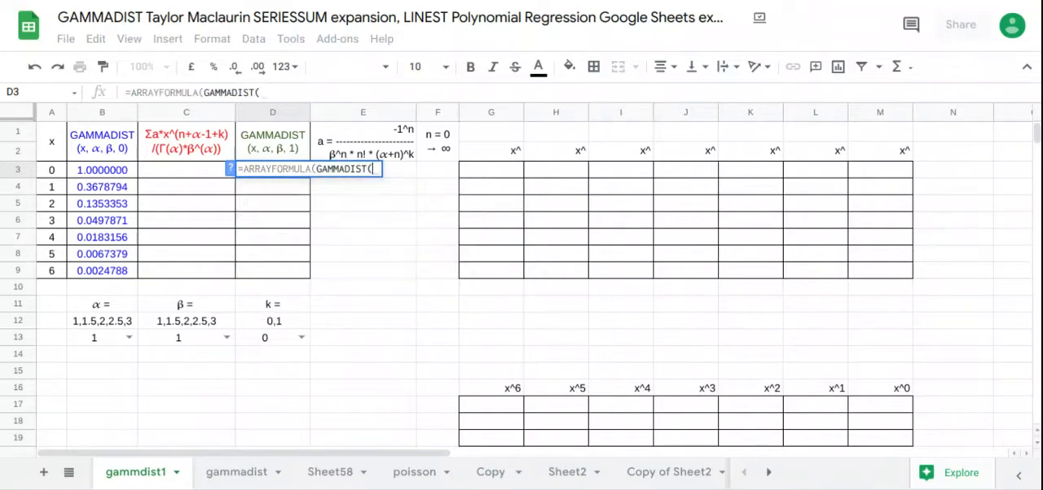
left_click_drag(59, 177, 57, 274)
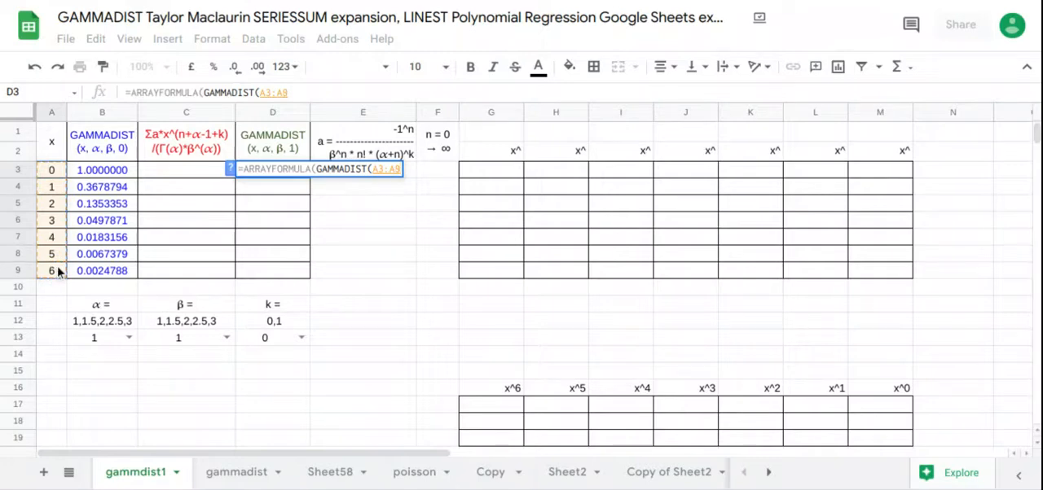
type(",")
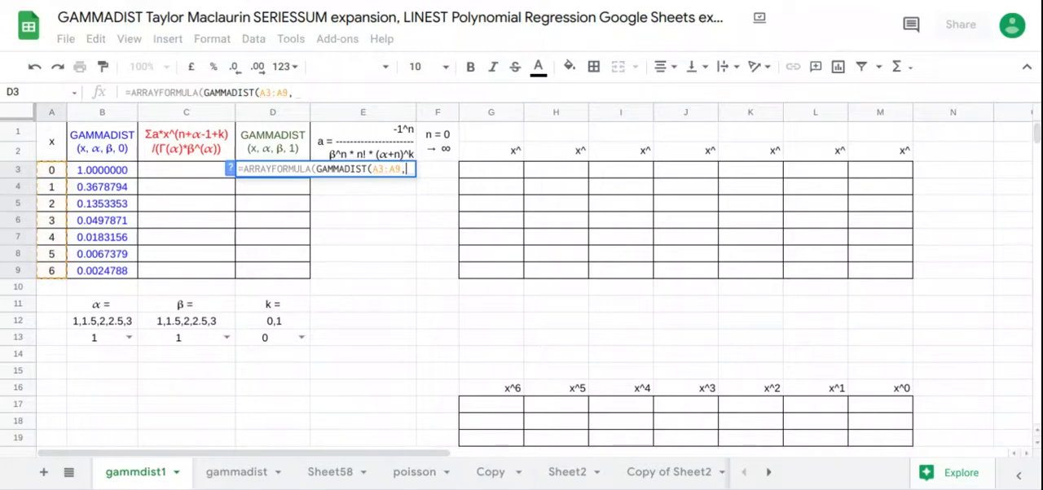
left_click(96, 340)
type(",")
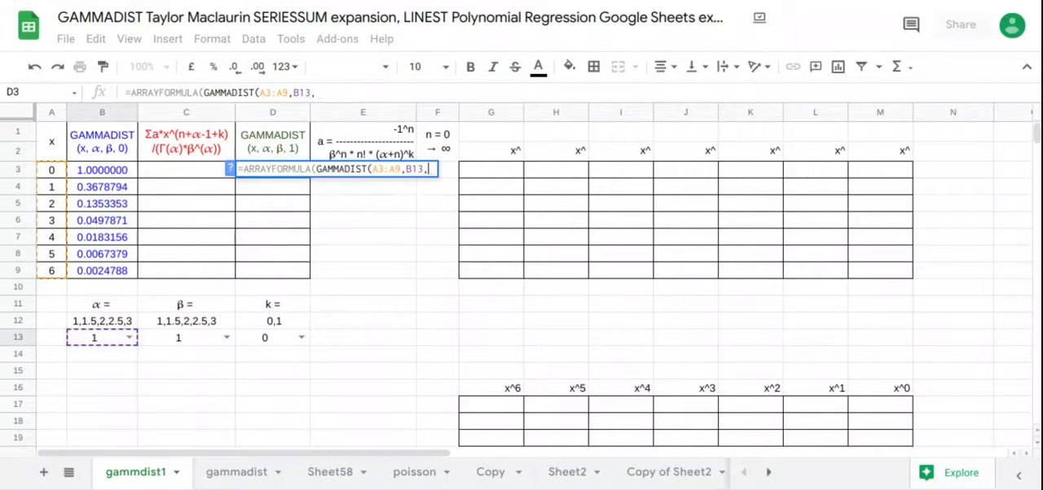
left_click(168, 344)
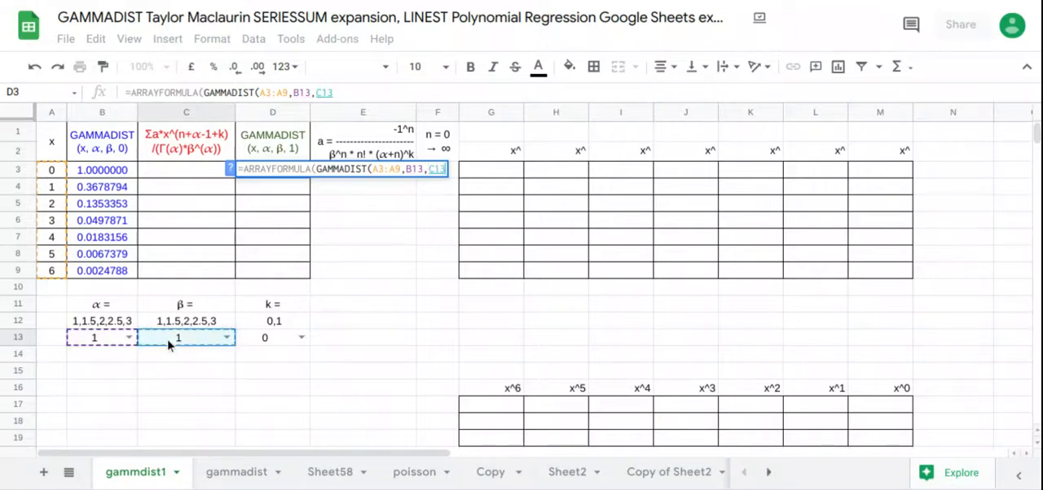
type(",1)")
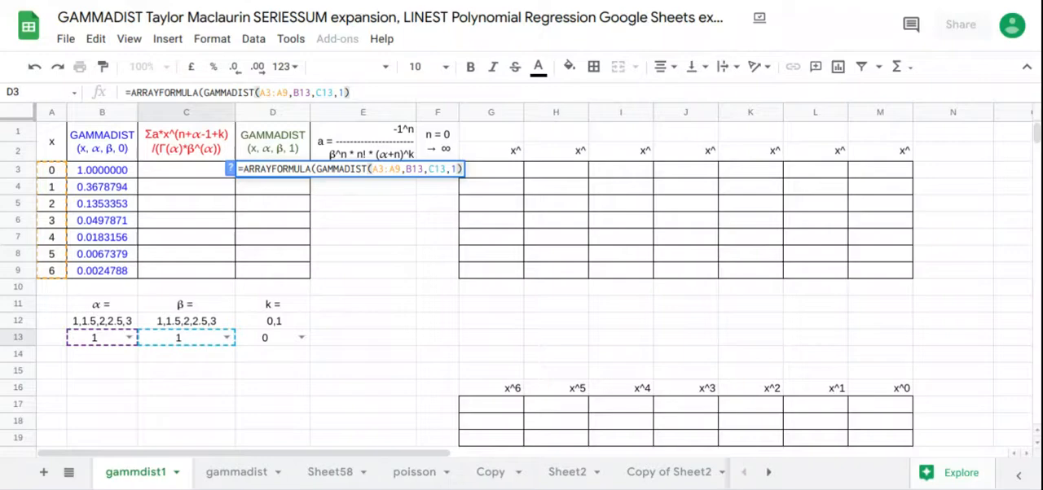
key("Return")
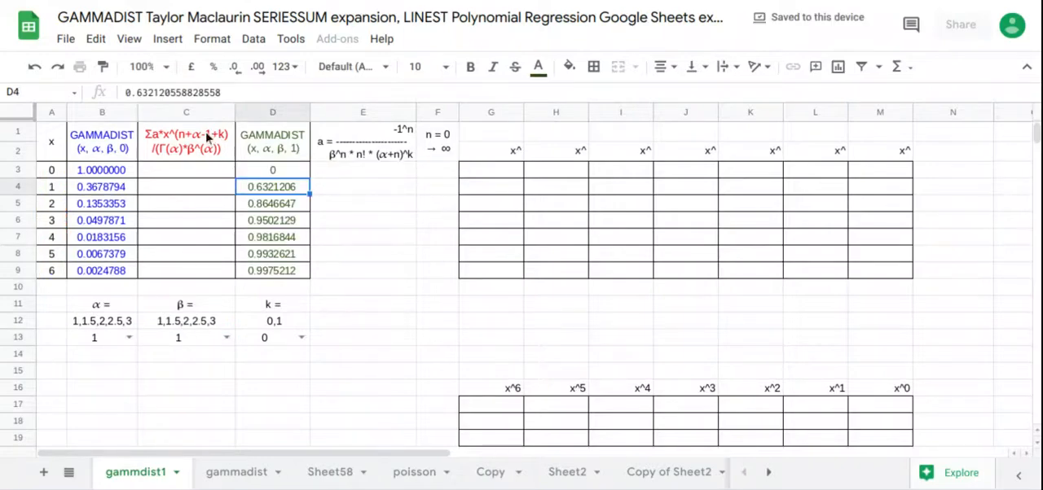
Step: Enter 0 in cell F3 as the starting value of the n column
left_click(204, 172)
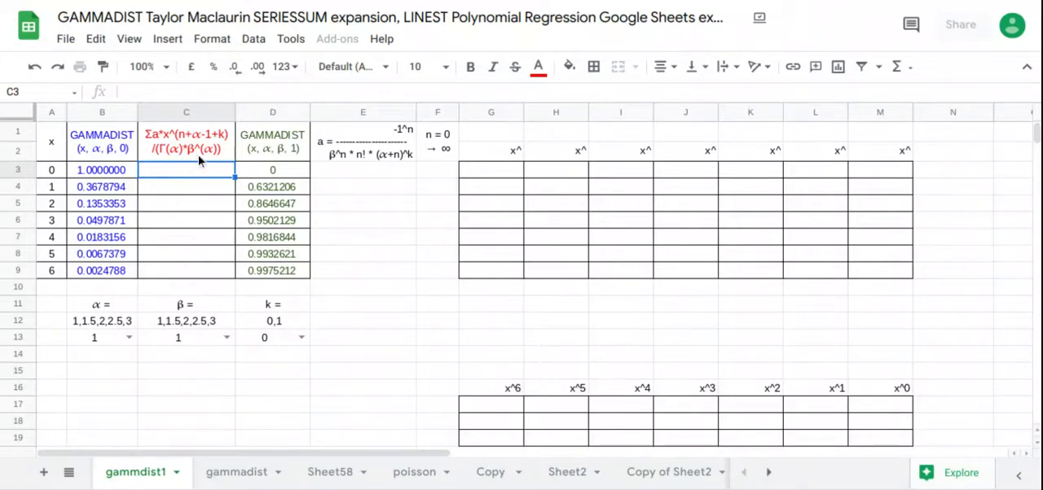
left_click(364, 153)
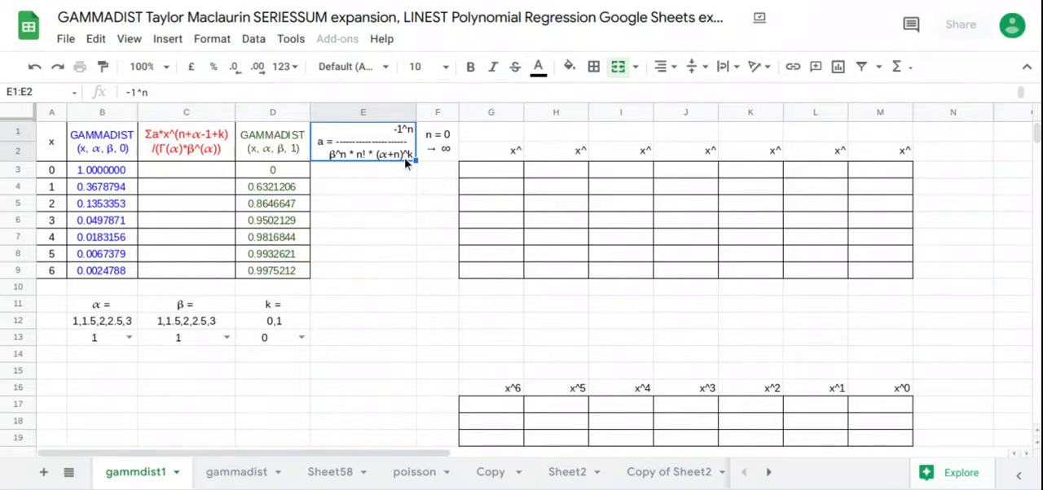
left_click(438, 172)
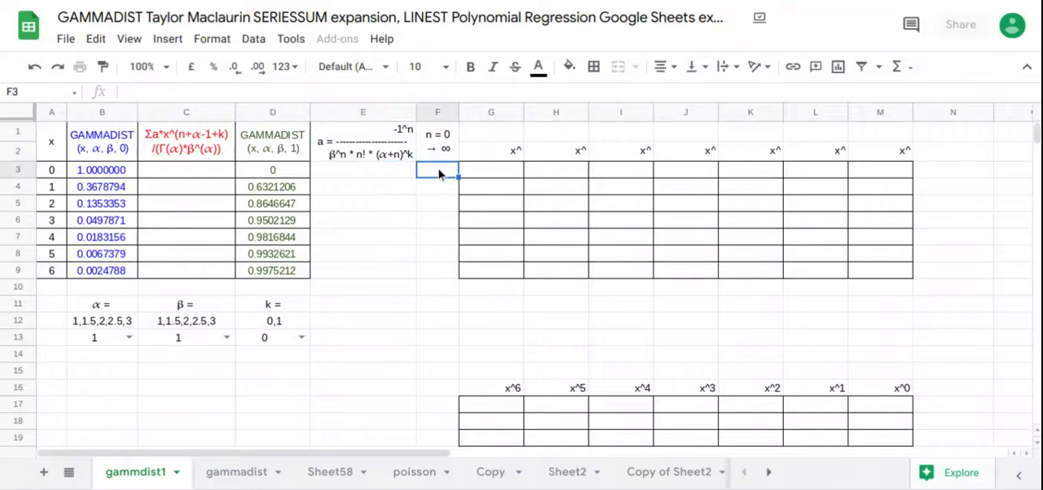
type("0")
key("Return")
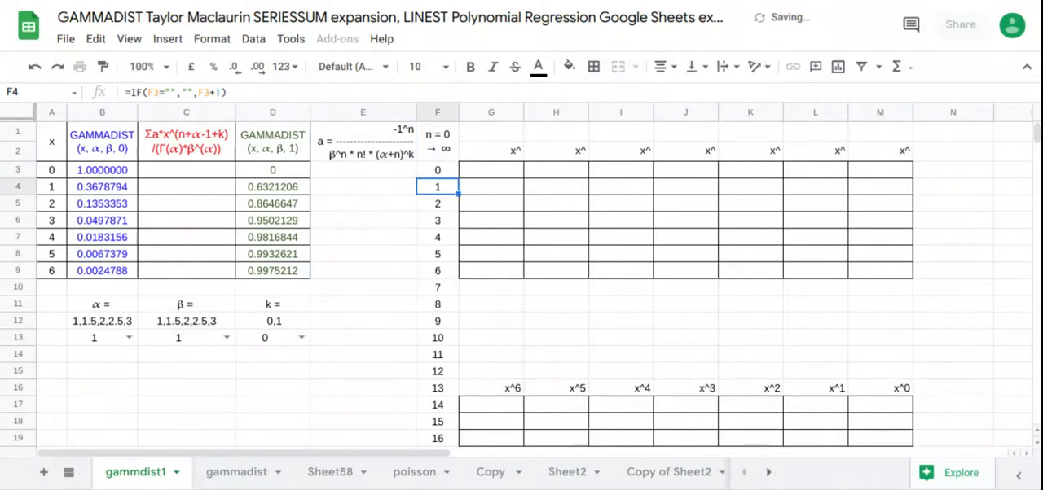
Step: Begin the coefficient formula in cell E3 with =ARRAYFORMULA(-1^F3:F19/(C13^F3:F19
left_click(405, 171)
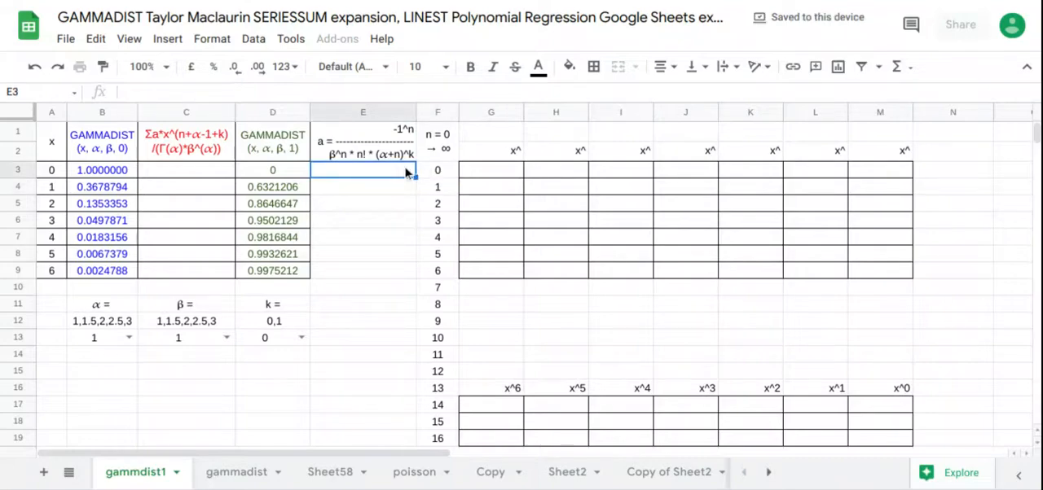
type("=")
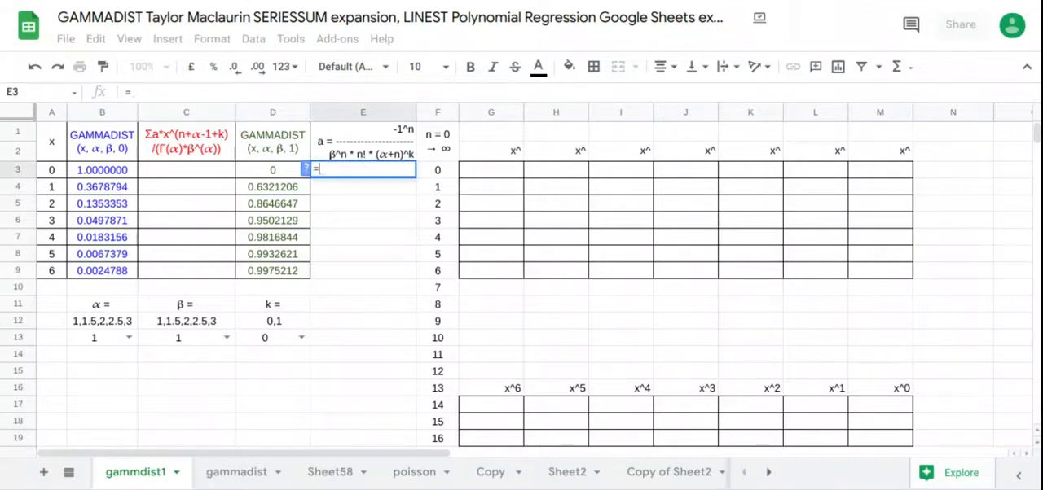
type("ARRAYFORMULA(-1")
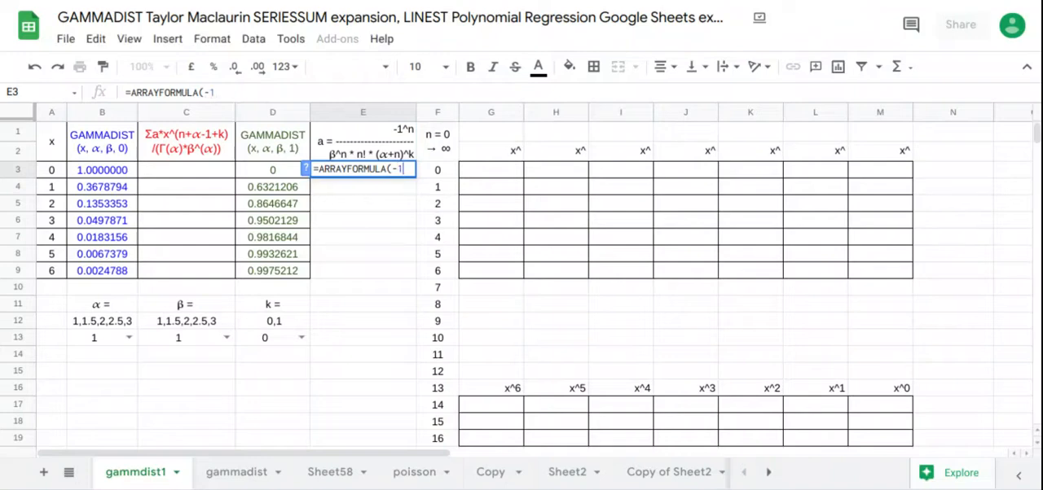
type("^")
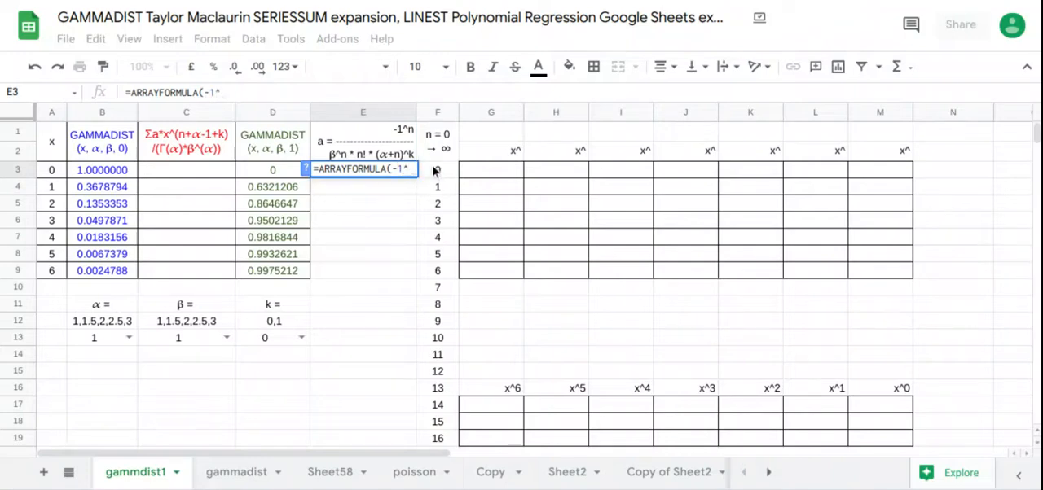
left_click_drag(440, 170, 454, 430)
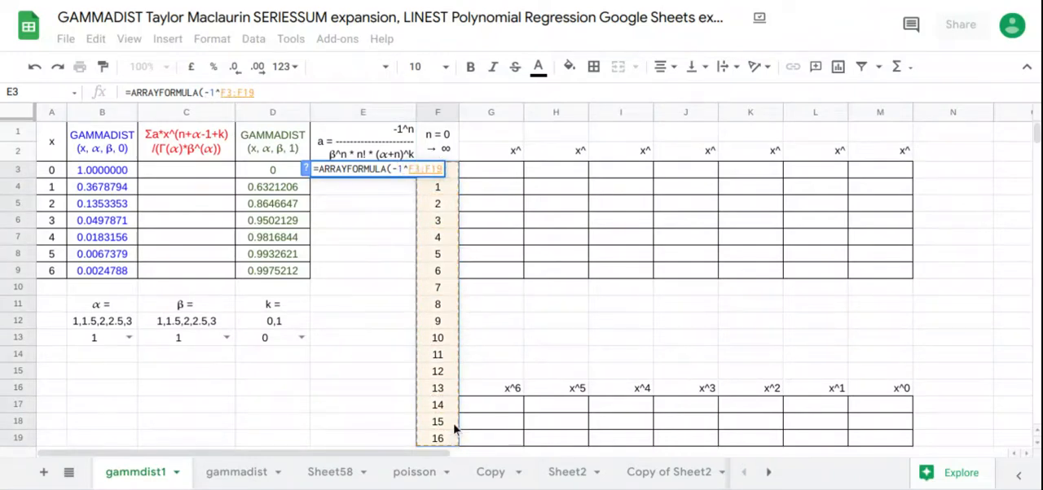
type("/(")
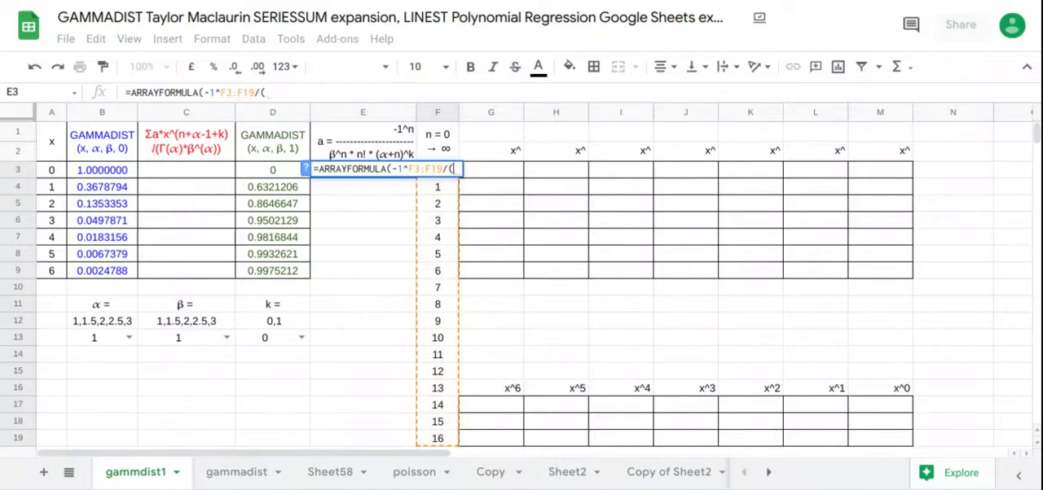
left_click(195, 342)
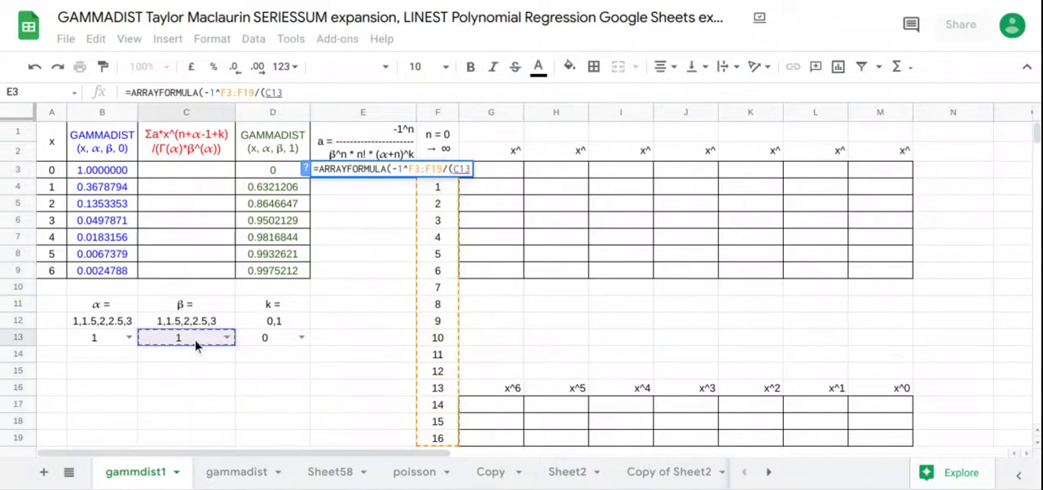
type("^")
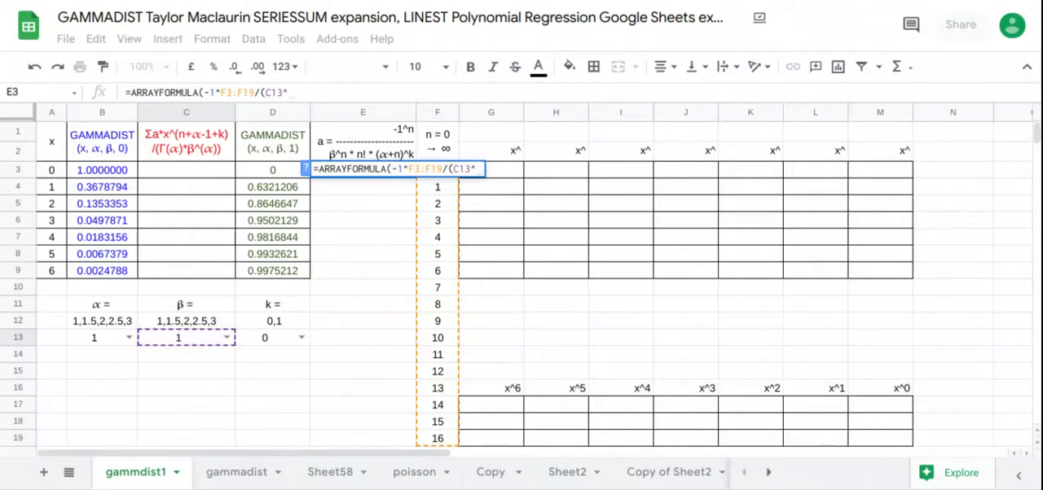
left_click_drag(445, 440, 450, 171)
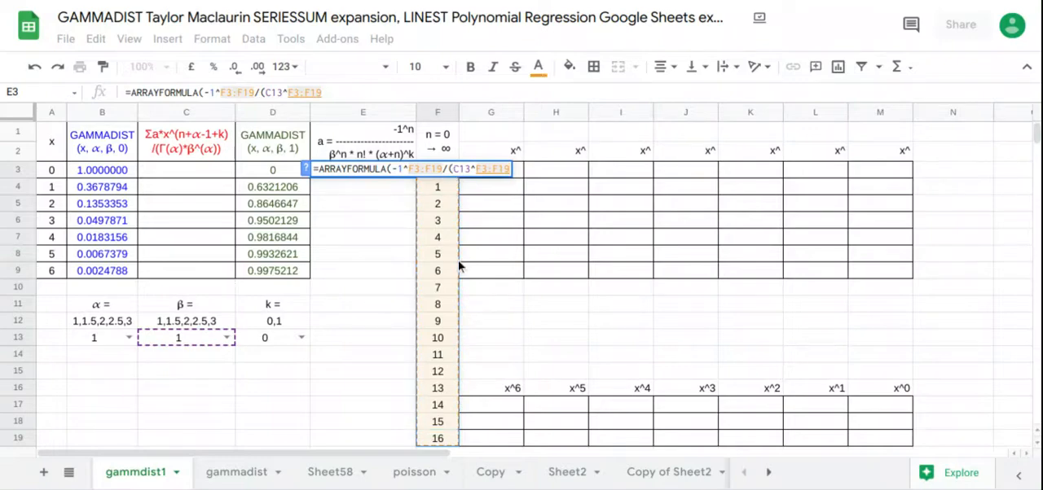
Step: Extend the denominator of the E3 formula with the factorial term *FACT(F3:F19)*
type("*")
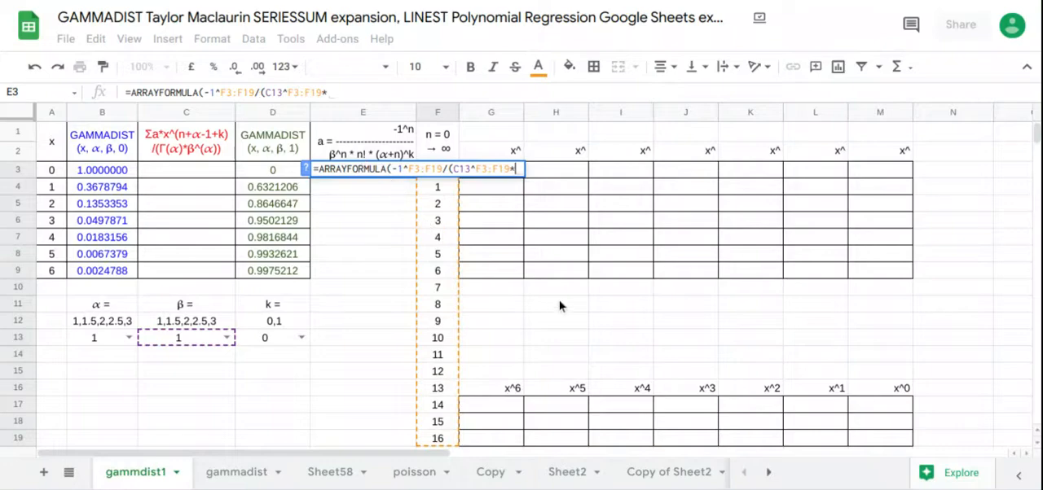
type("fac")
key("Tab")
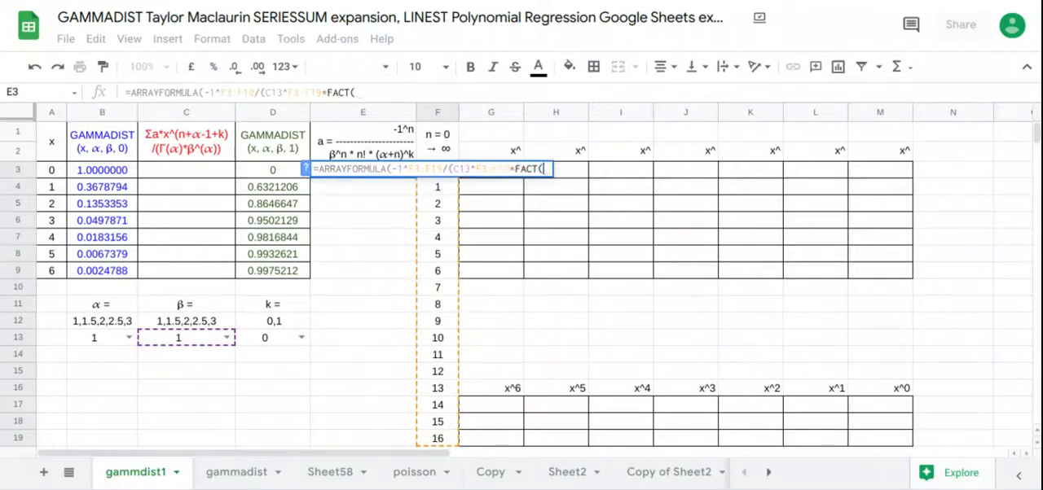
left_click_drag(436, 436, 443, 184)
type(")*")
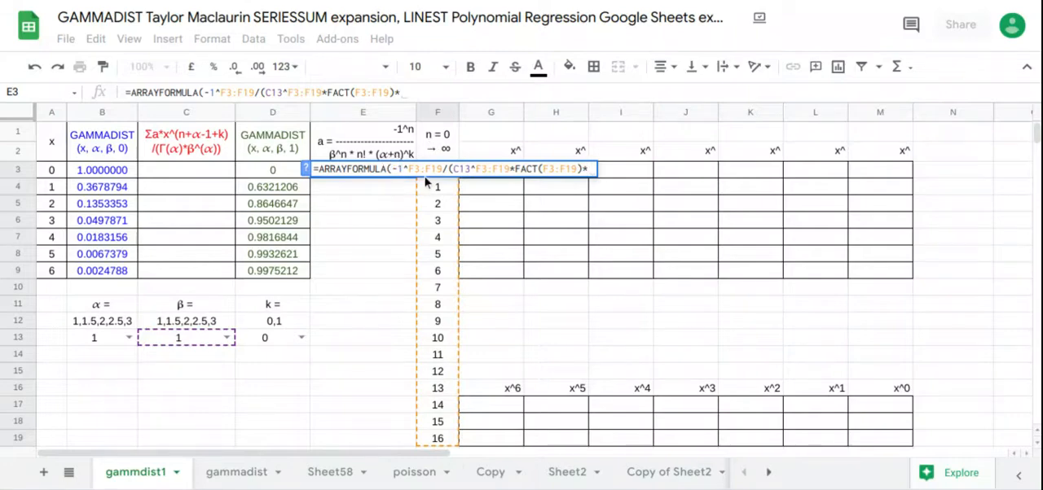
type("(")
Step: Complete the E3 formula with the term (B13+F3:F19)^D13 and enter it to fill the coefficient column
left_click(98, 344)
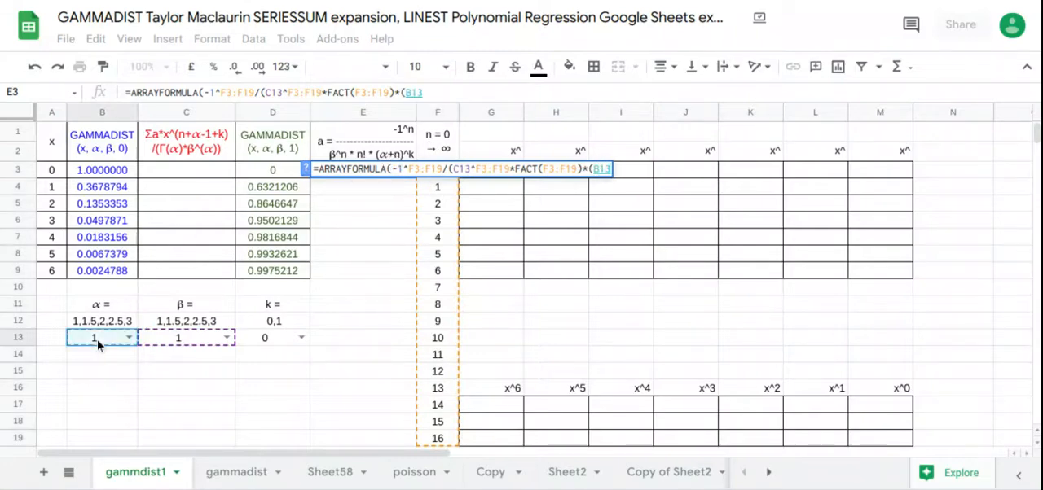
type("+")
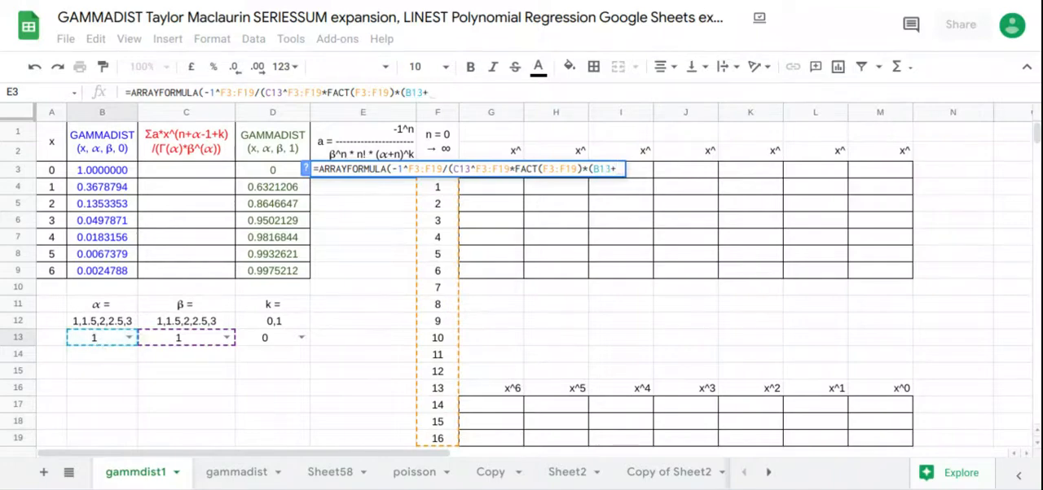
left_click_drag(438, 438, 431, 184)
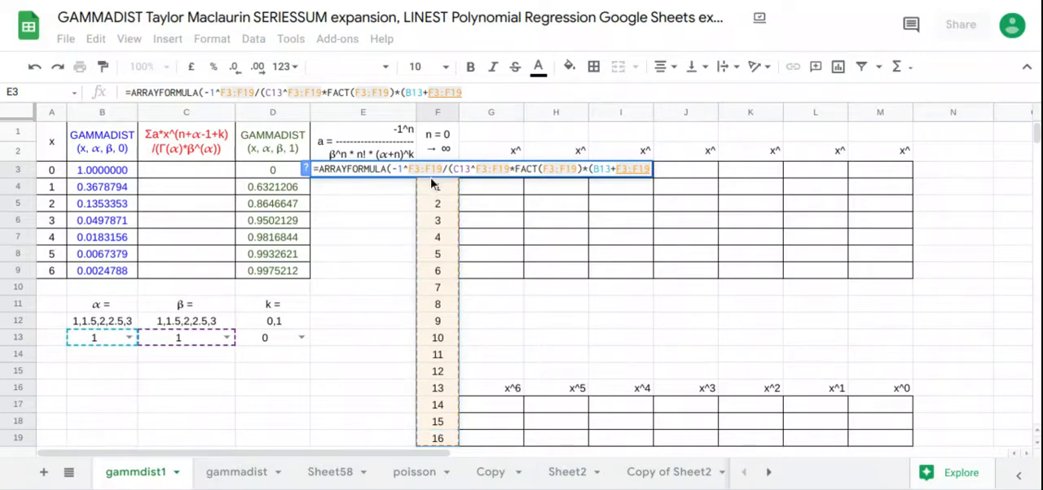
type(")^")
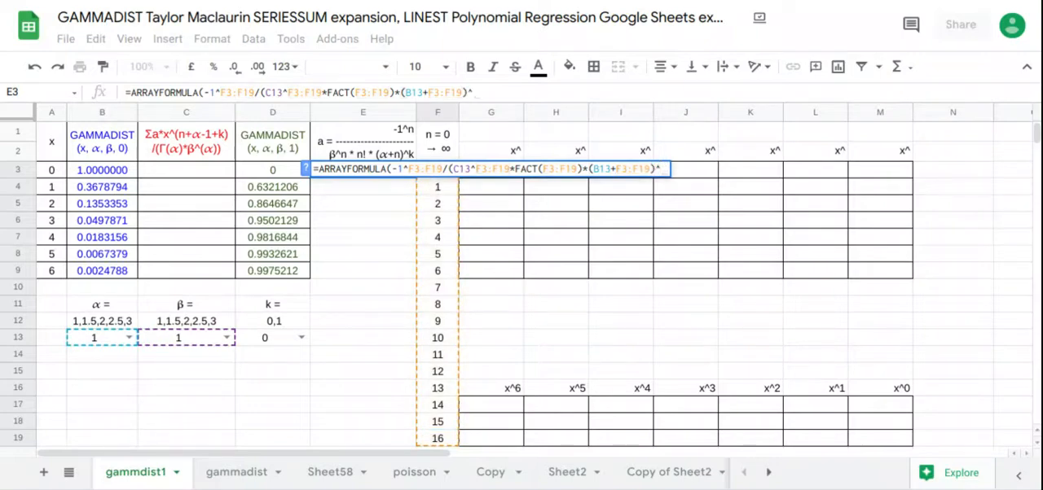
left_click(282, 339)
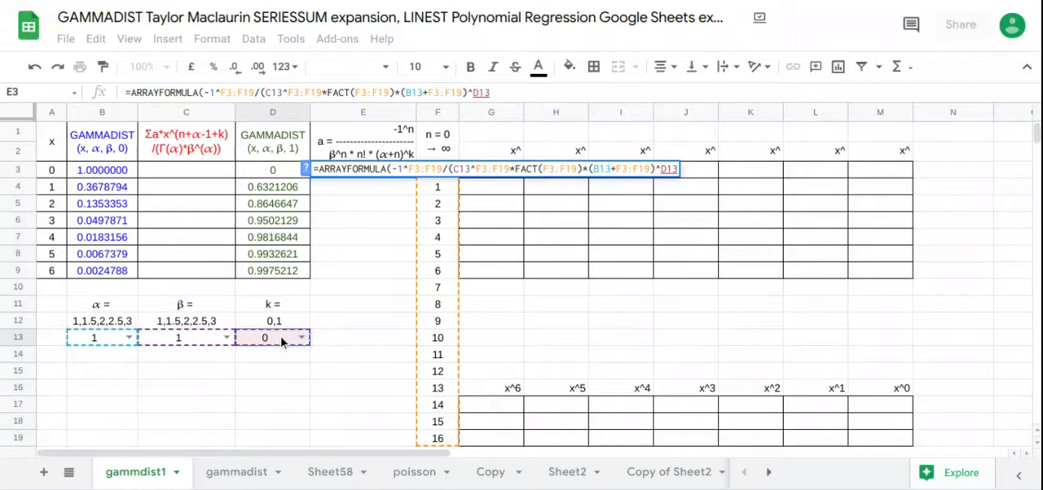
key("Return")
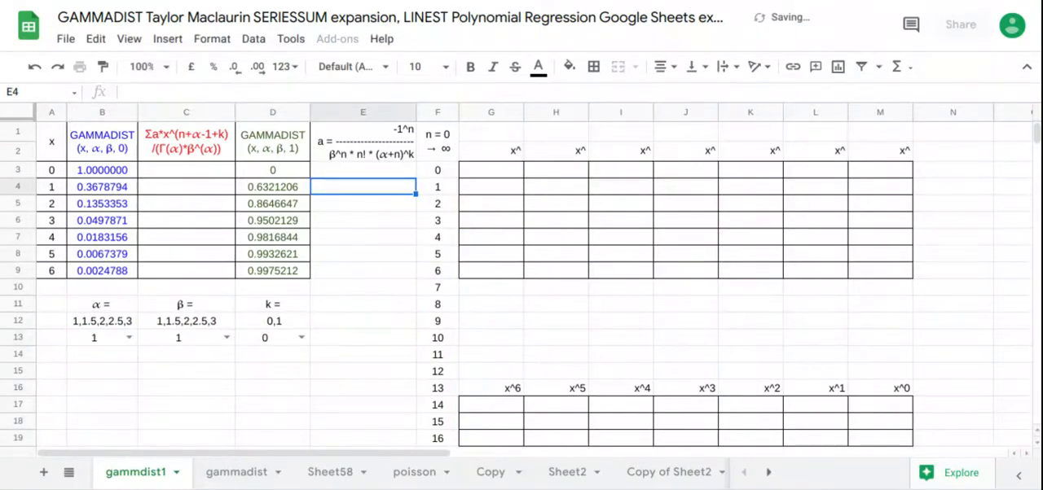
Step: Begin the series formula in cell C3 with =ARRAYFORMULA(SERIESSUM(A3:A9, using the x values as the first argument
left_click(193, 171)
type("=arr")
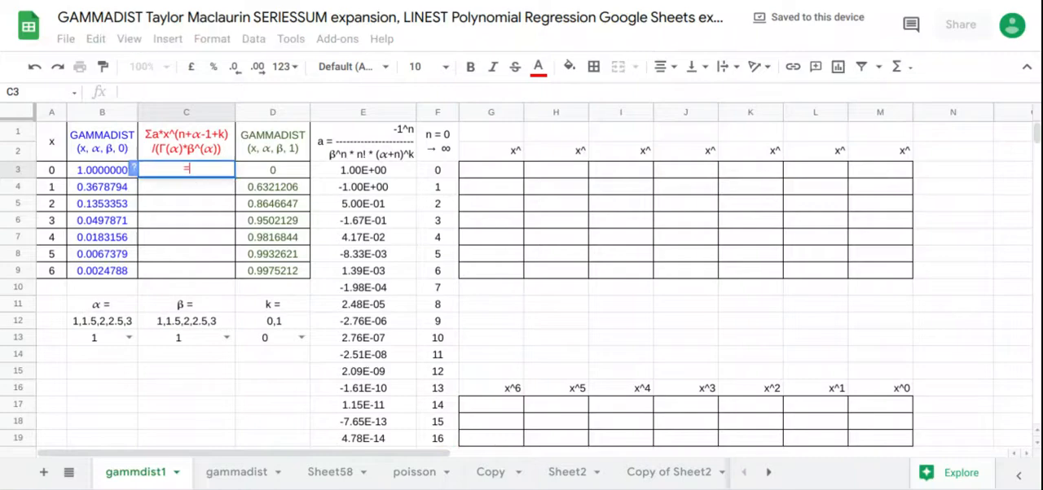
type("SERIESSUM(")
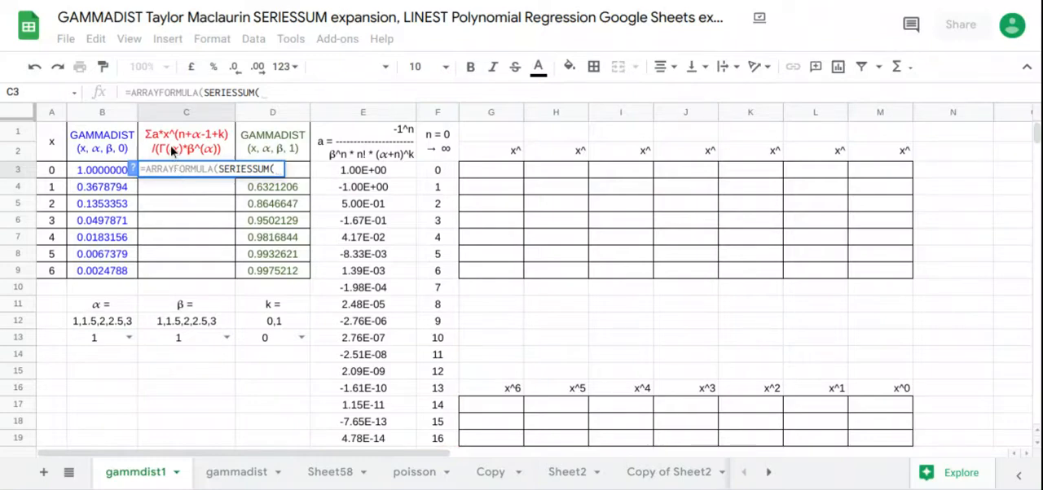
left_click_drag(51, 171, 57, 272)
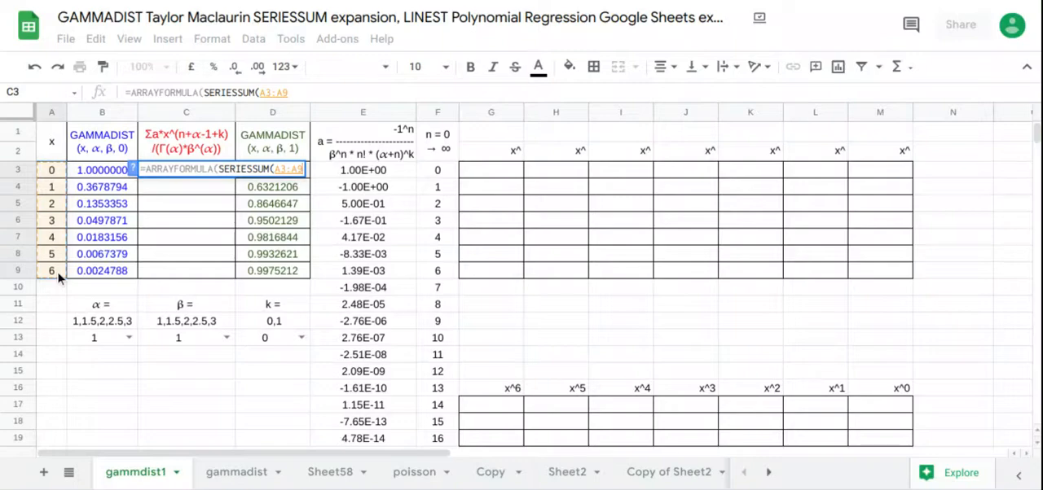
type(",")
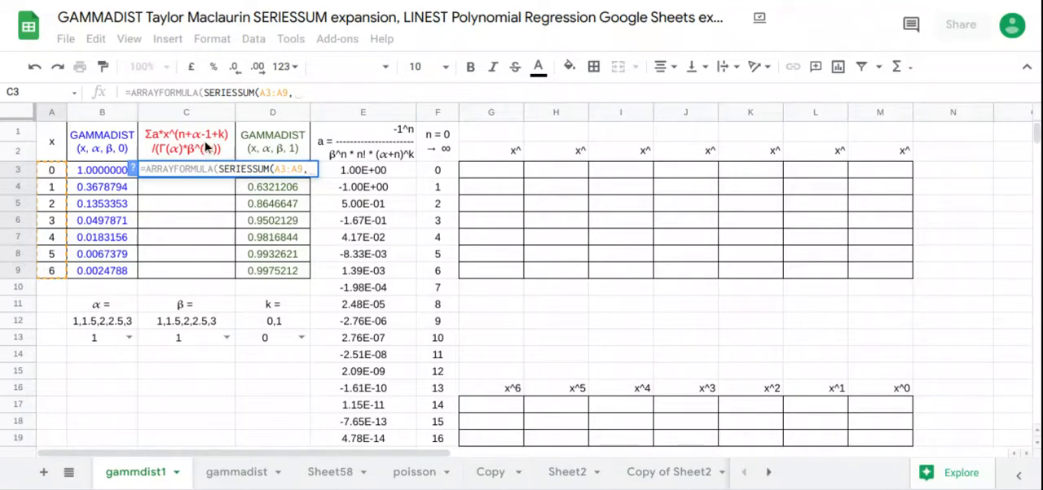
Step: Add the starting exponent B13-1+D13 as the second SERIESSUM argument in the C3 formula
left_click(98, 341)
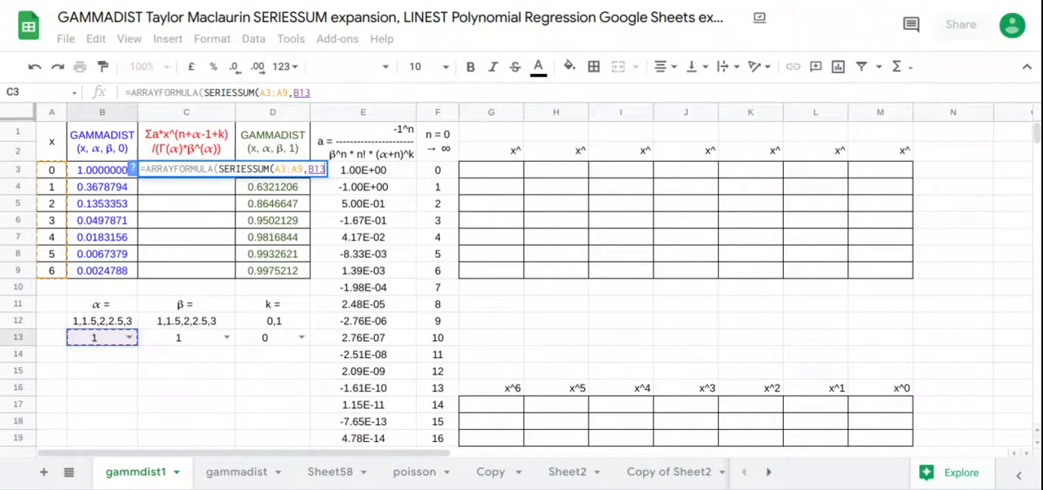
type("=1")
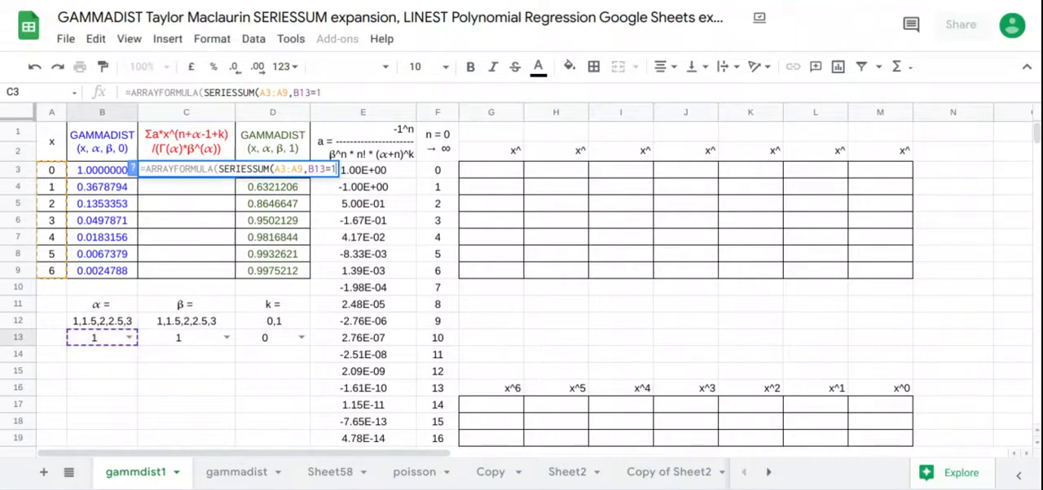
key("BackSpace")
key("BackSpace")
type("-")
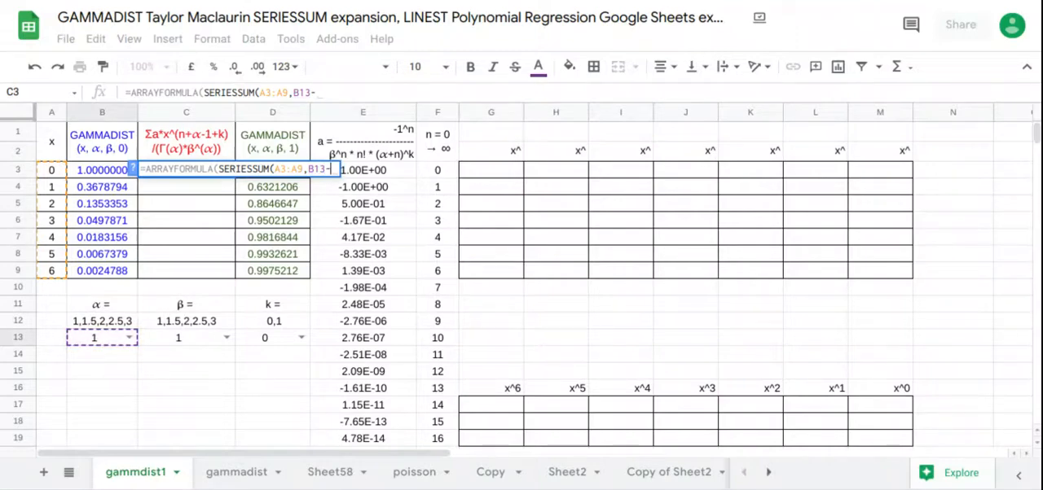
type("1+")
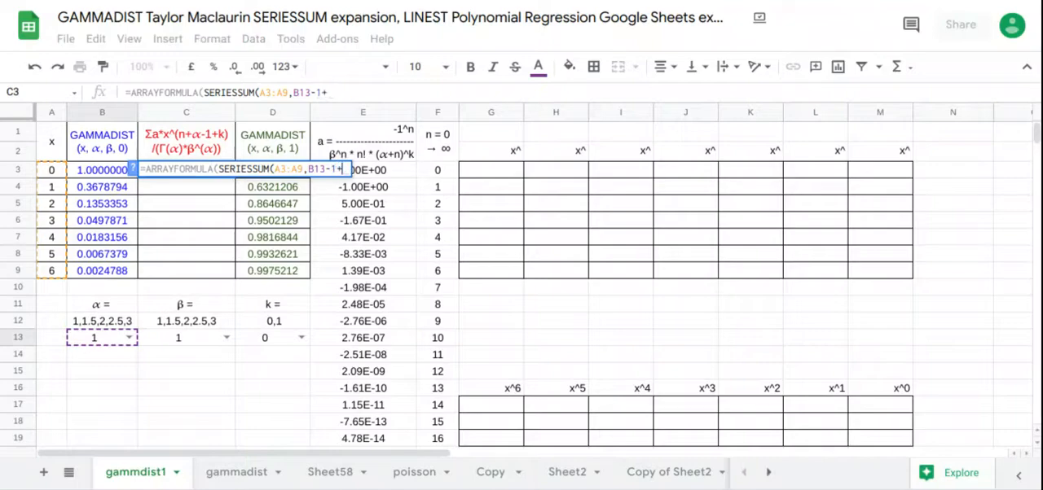
left_click(271, 337)
type(",")
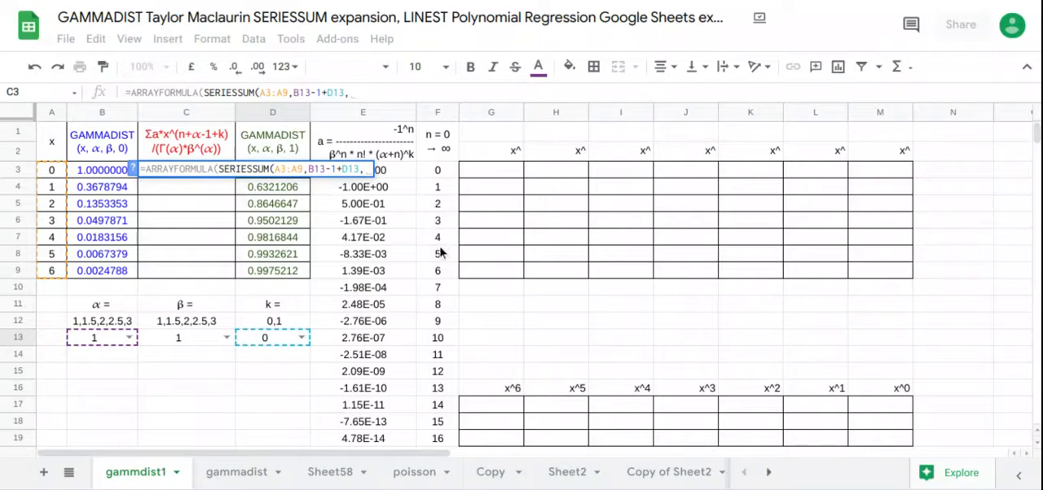
Step: Complete the SERIESSUM in C3 with step 1 and coefficients E3:E19, and enter the formula
type("1,")
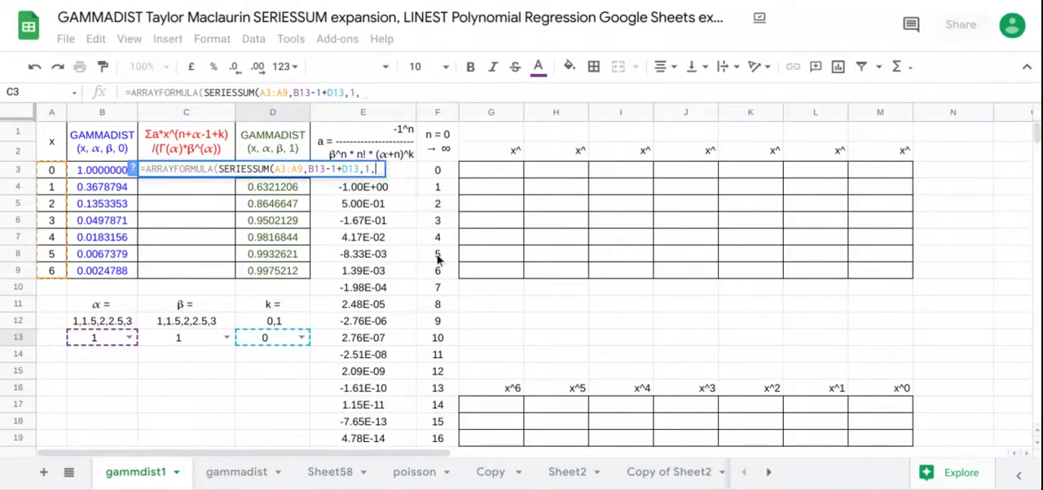
left_click_drag(387, 436, 389, 180)
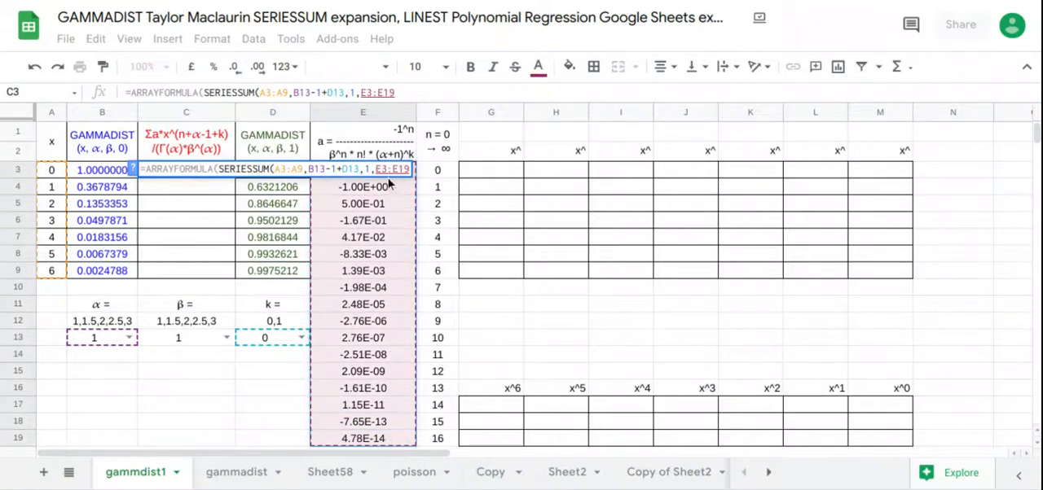
key("Return")
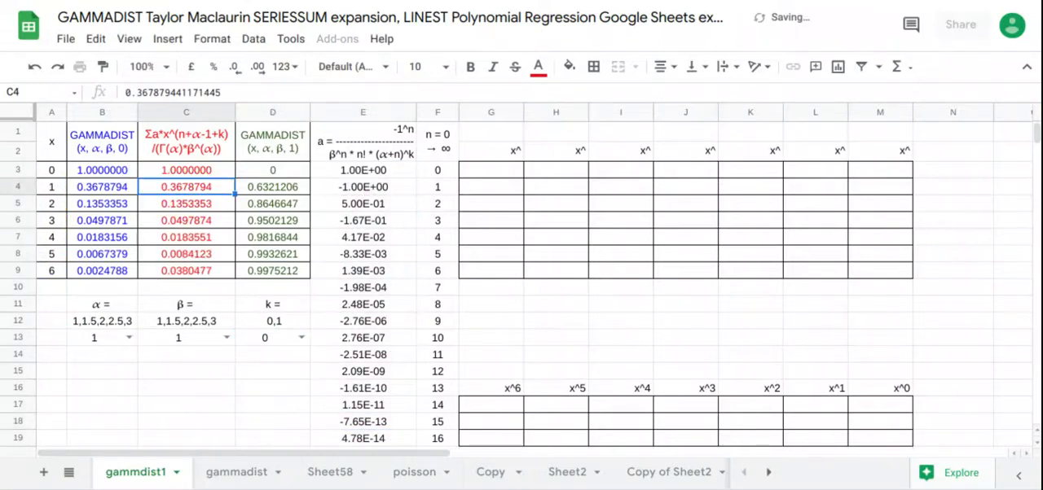
Step: Edit the C3 formula to divide the SERIESSUM by a denominator starting with (GAMMA(B13)*
left_click(210, 171)
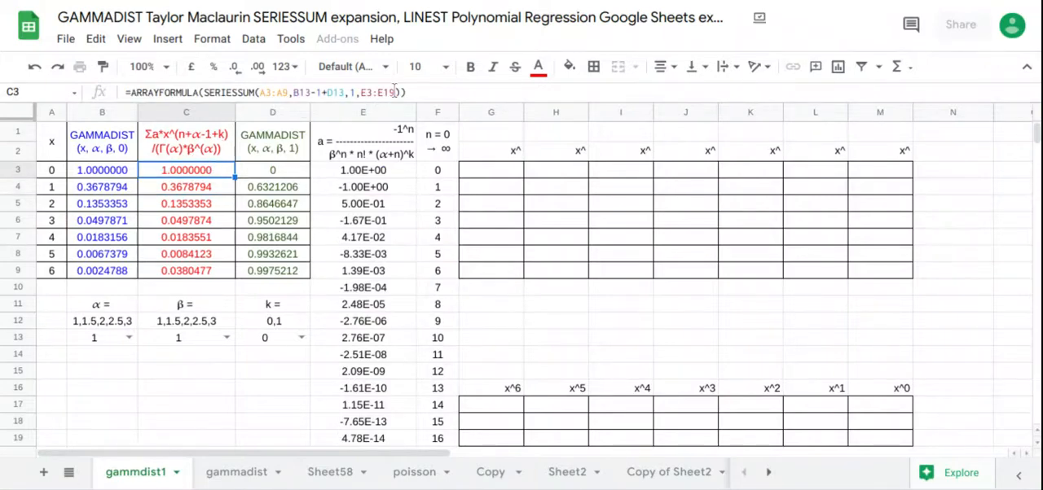
left_click(399, 92)
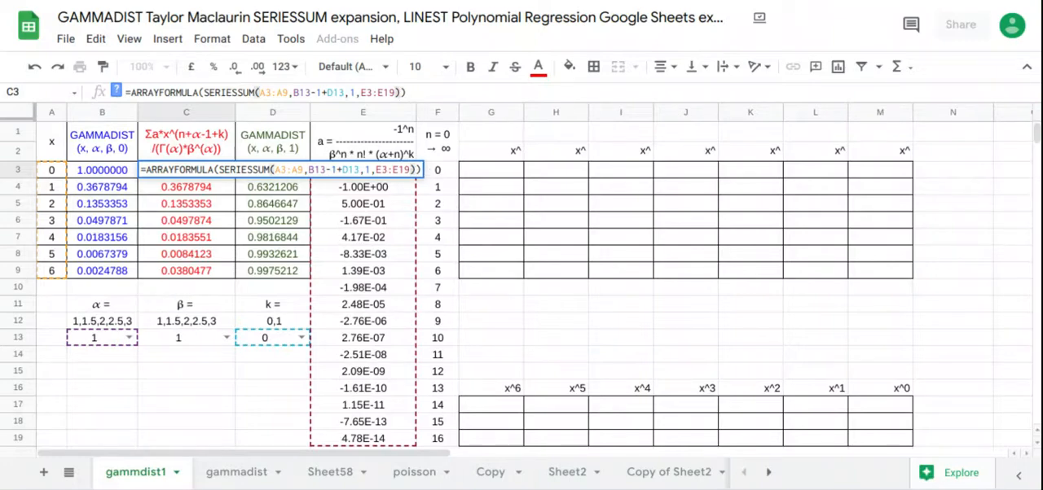
type("/ (")
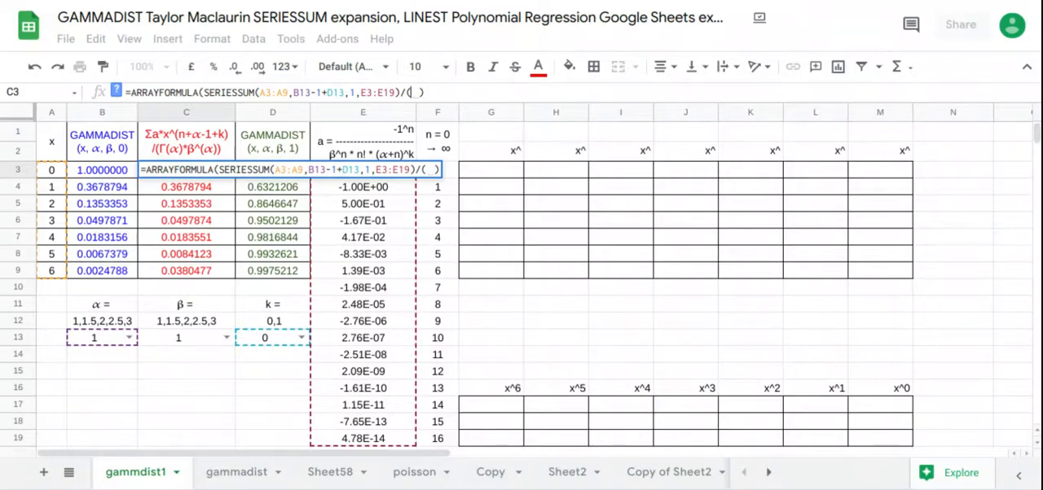
type("gamma")
key("Tab")
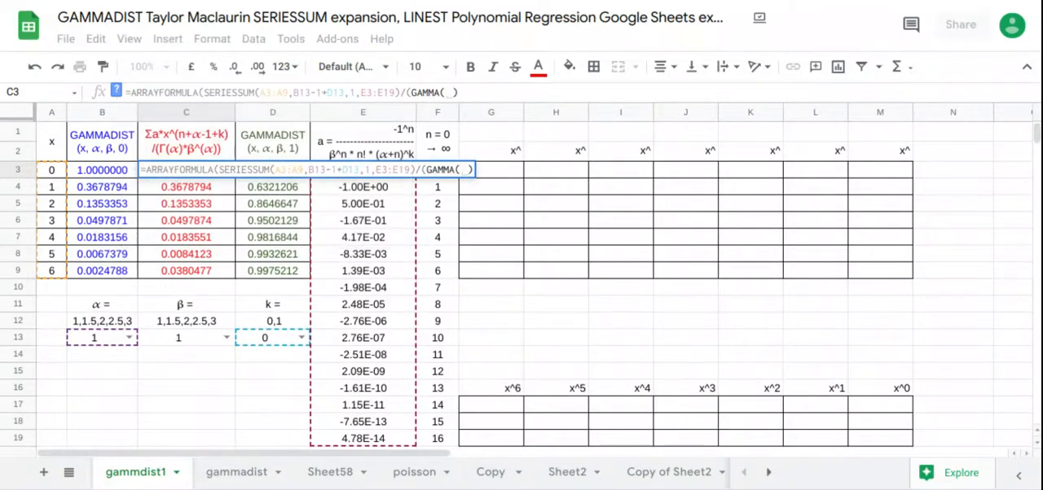
left_click(104, 342)
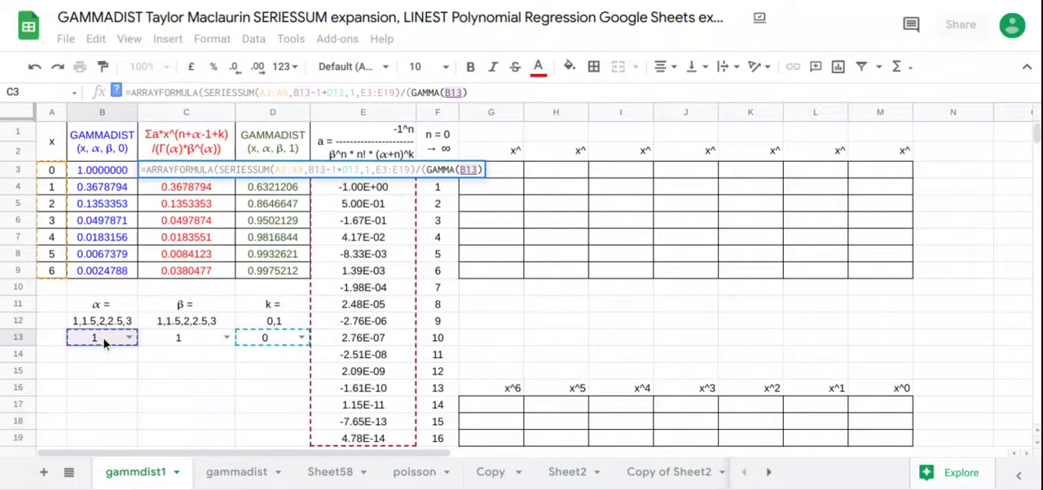
type(")*")
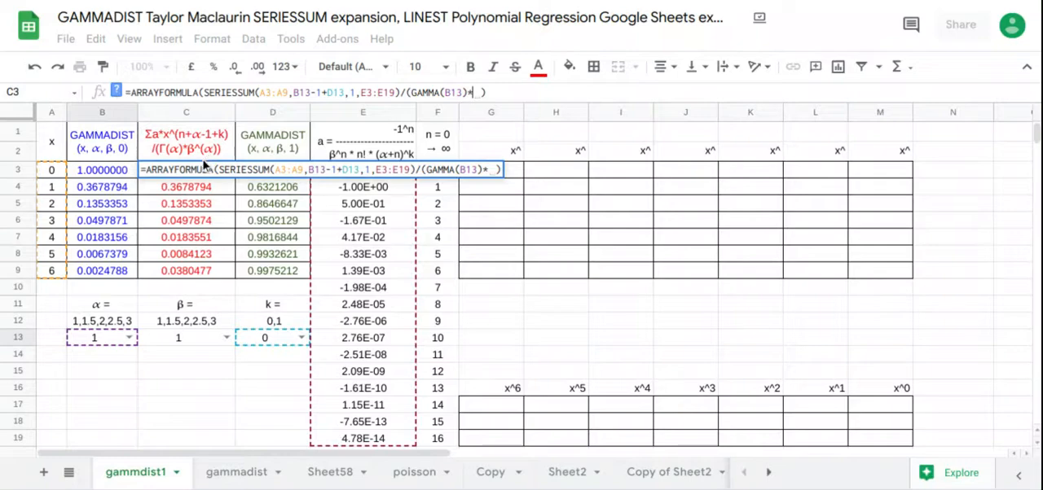
Step: Finish the C3 denominator with the term C13^B13 and enter the formula
left_click(187, 340)
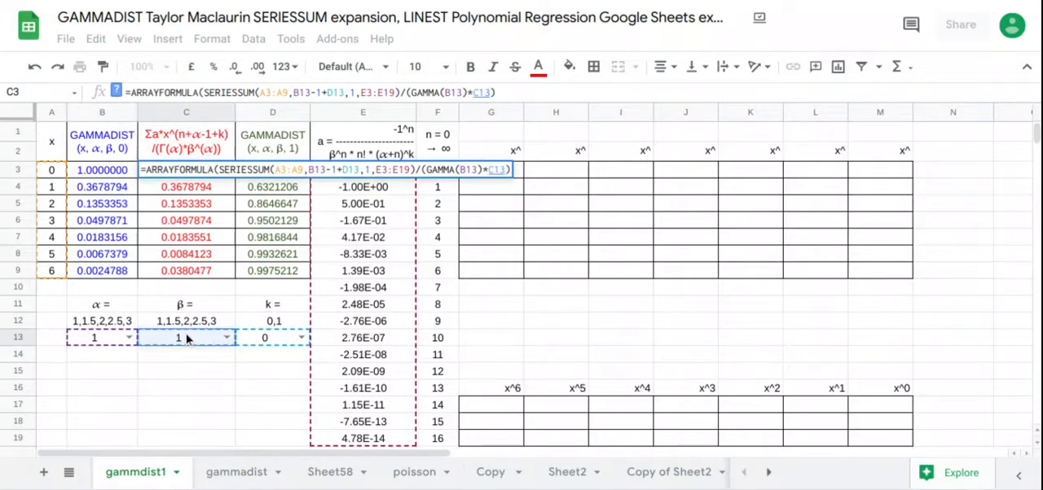
type("^")
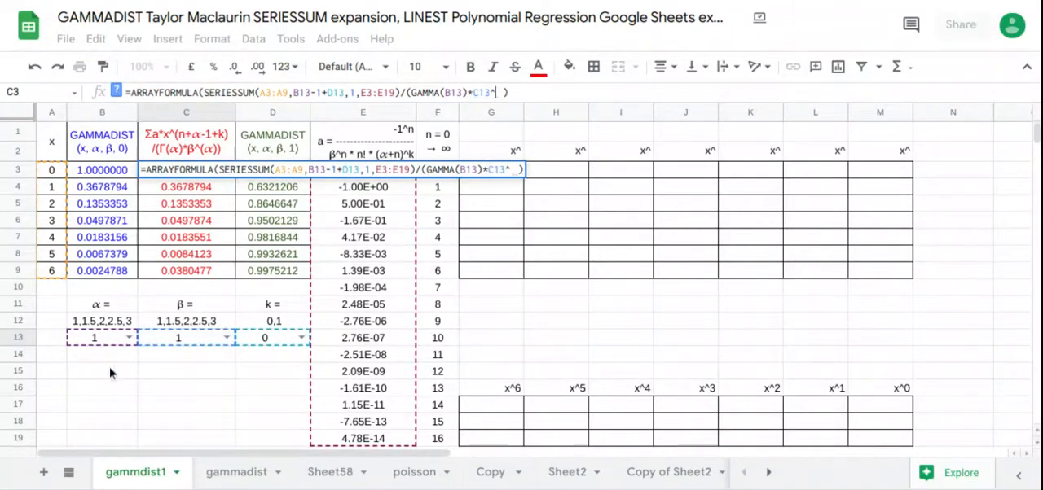
left_click(108, 346)
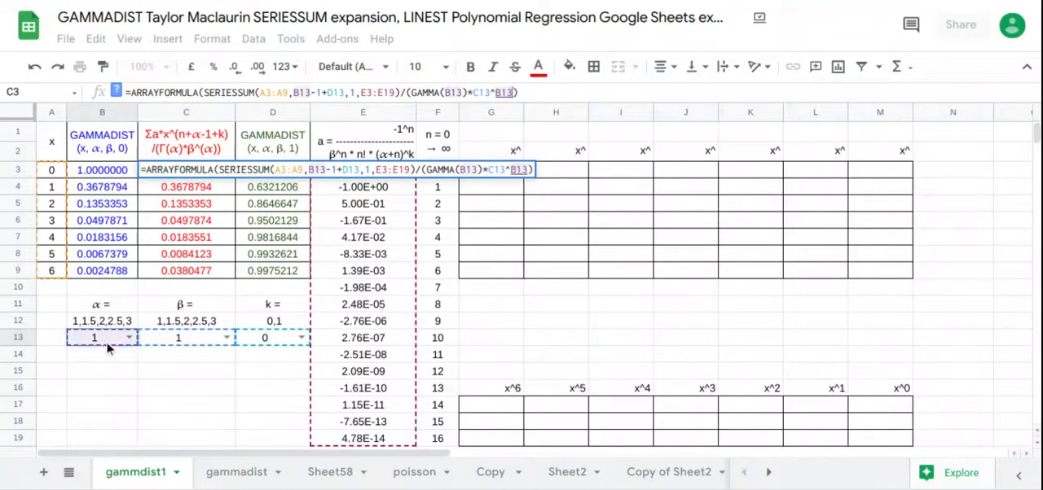
key("Return")
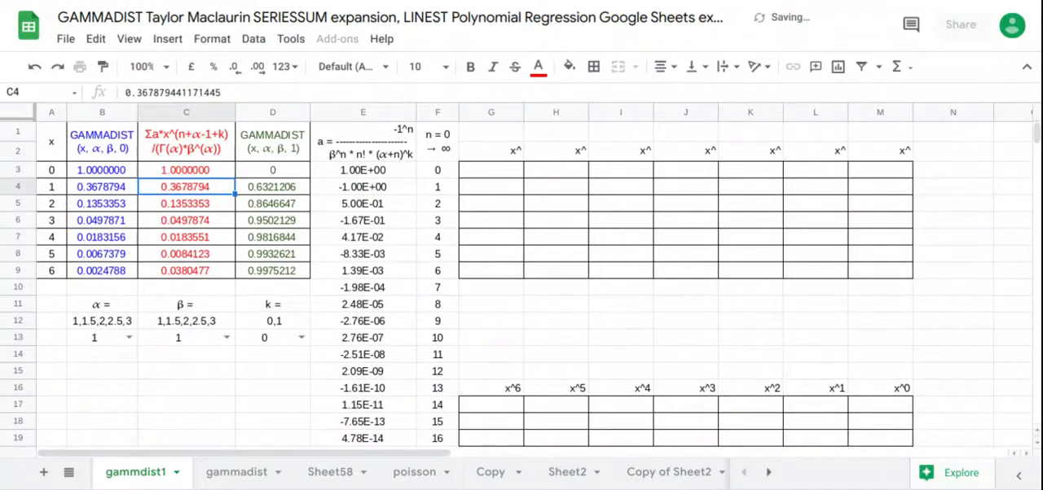
Step: Compare B3:C9, set k in D13 to 1, and compare the series values with the cumulative GAMMADIST column in C3:D9
left_click_drag(104, 174, 186, 271)
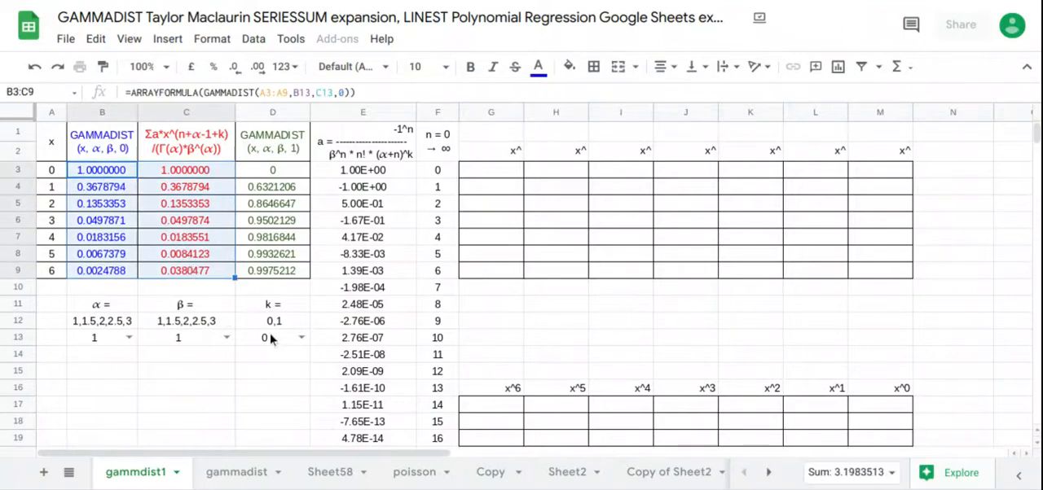
left_click(300, 338)
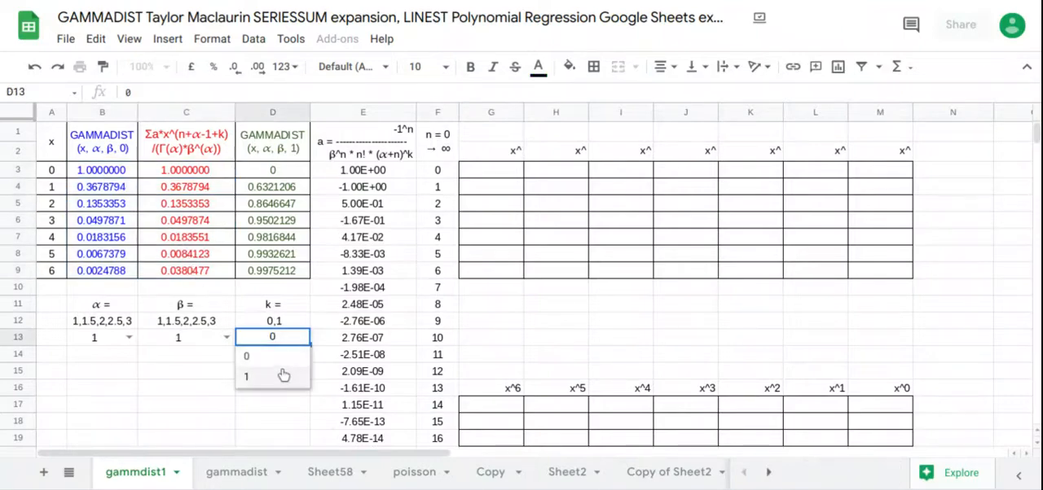
left_click(281, 375)
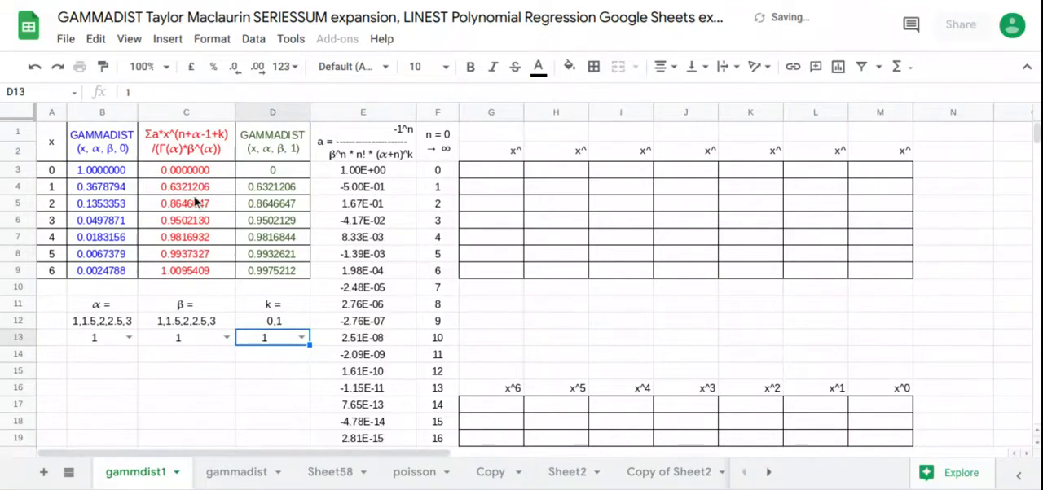
left_click_drag(189, 174, 242, 274)
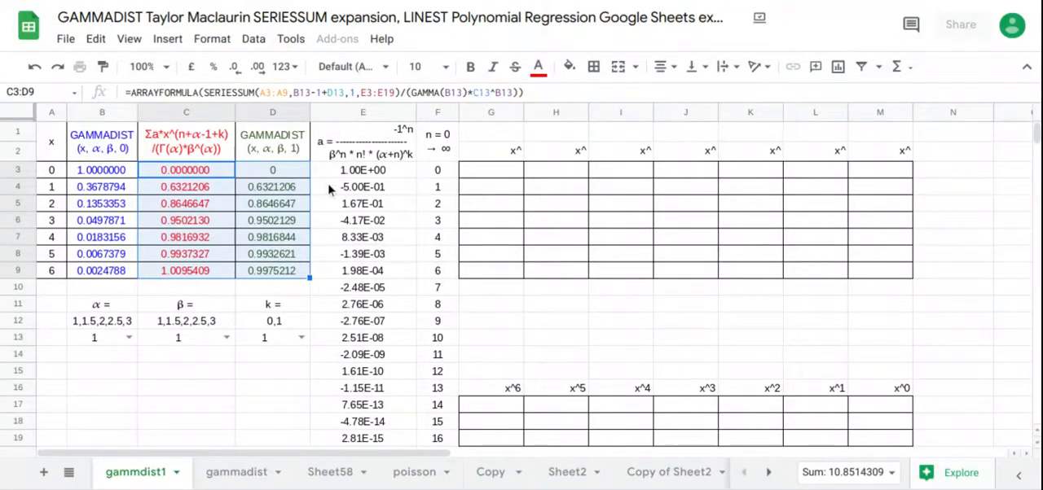
Step: Insert a chart from the comparison table A1:D9
left_click(61, 150)
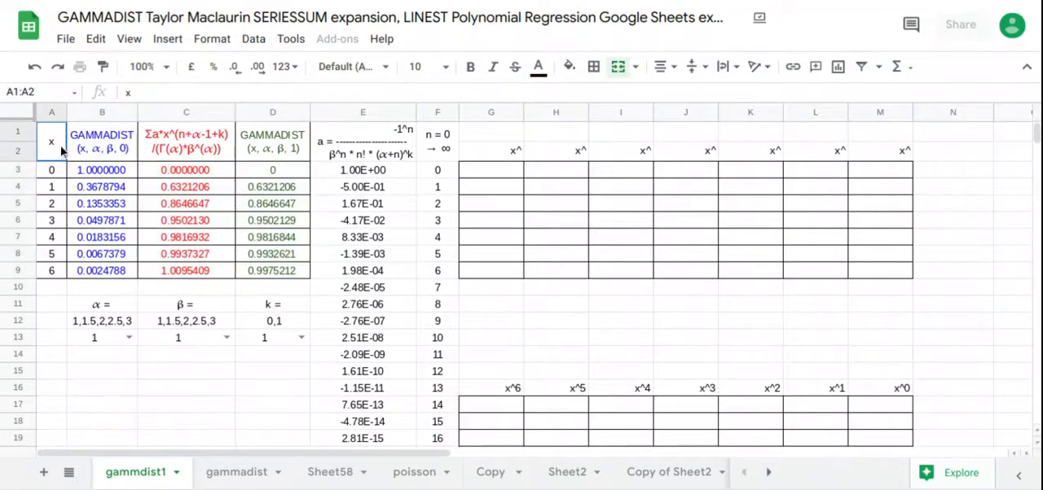
left_click_drag(61, 150, 301, 272)
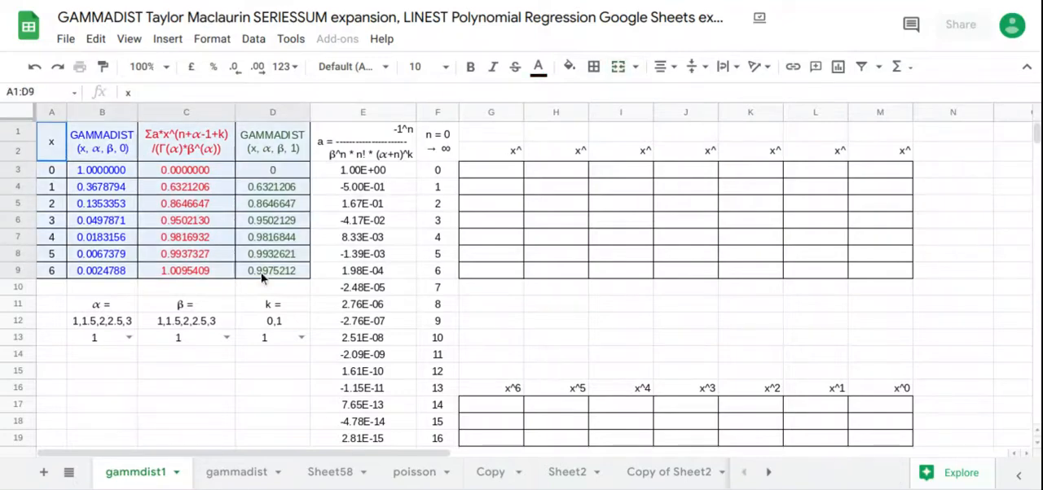
left_click(177, 42)
left_click(194, 264)
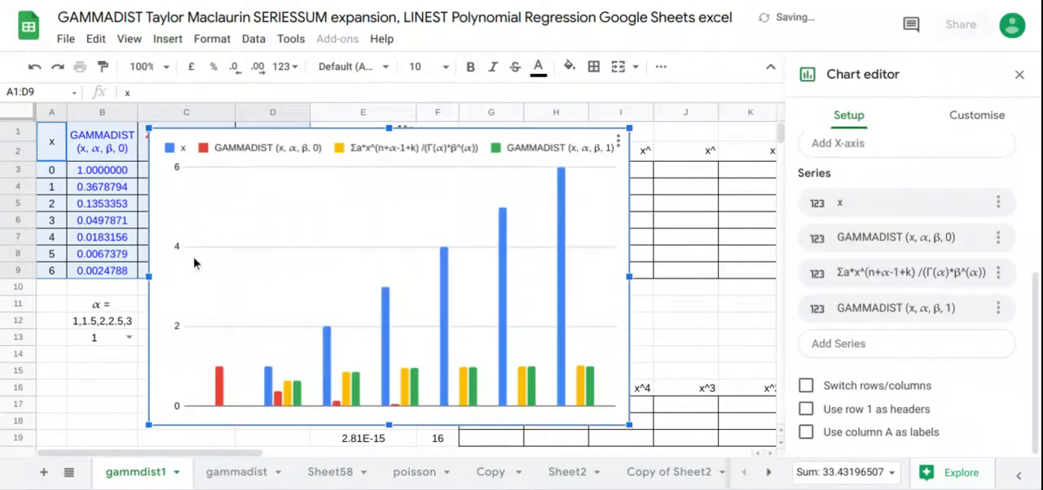
Step: Change the chart type to a scatter chart and use row 1 as headers
scroll(831, 236, "up", 3)
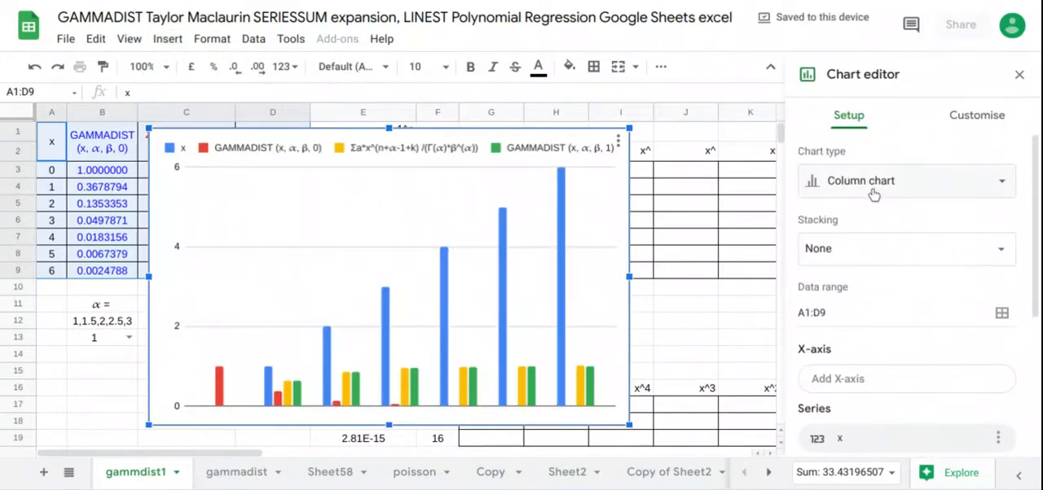
left_click(873, 193)
scroll(844, 349, "down", 5)
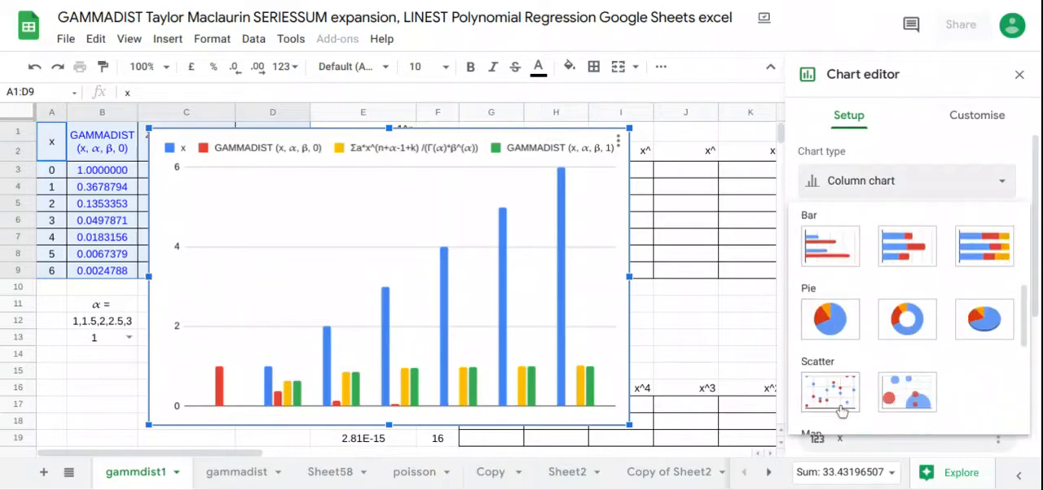
left_click(840, 411)
scroll(863, 309, "down", 3)
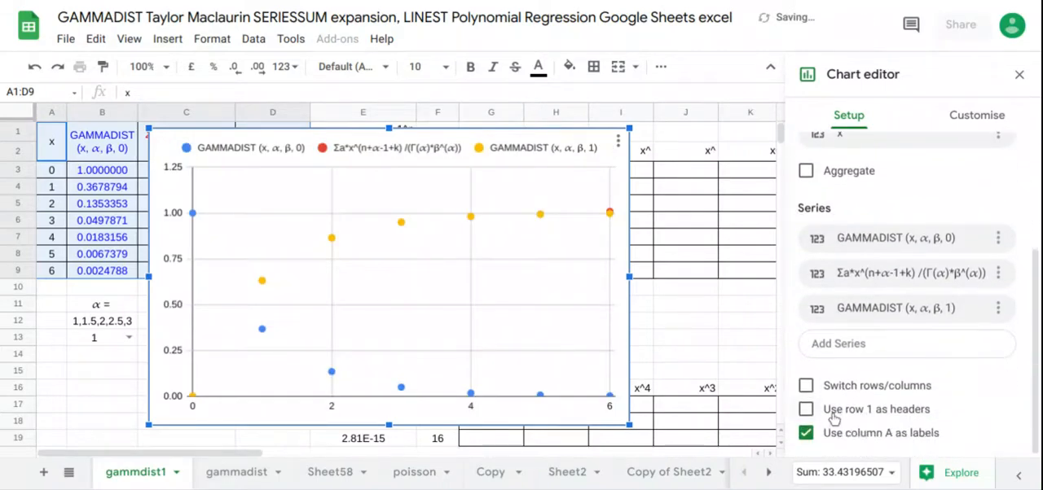
left_click(809, 411)
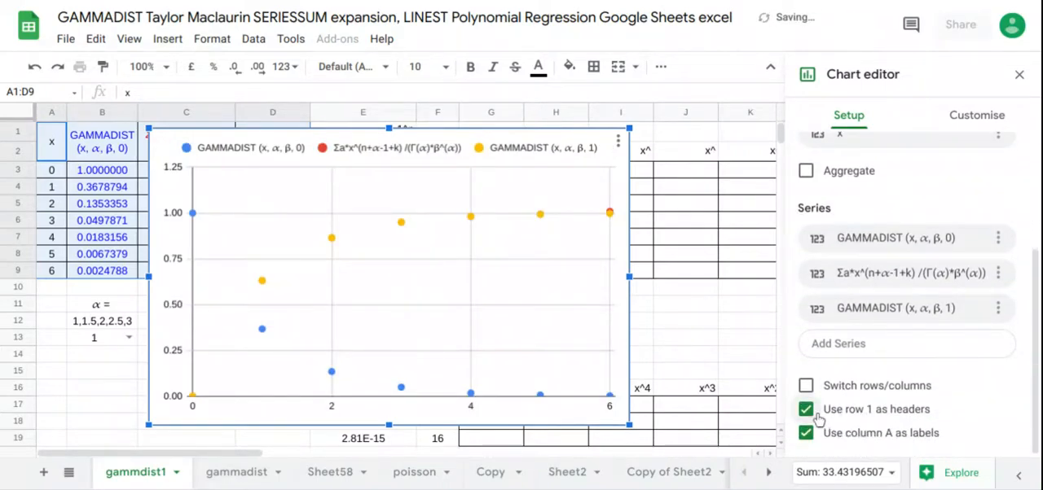
Step: Add a trend line to all series of the scatter chart
left_click(977, 115)
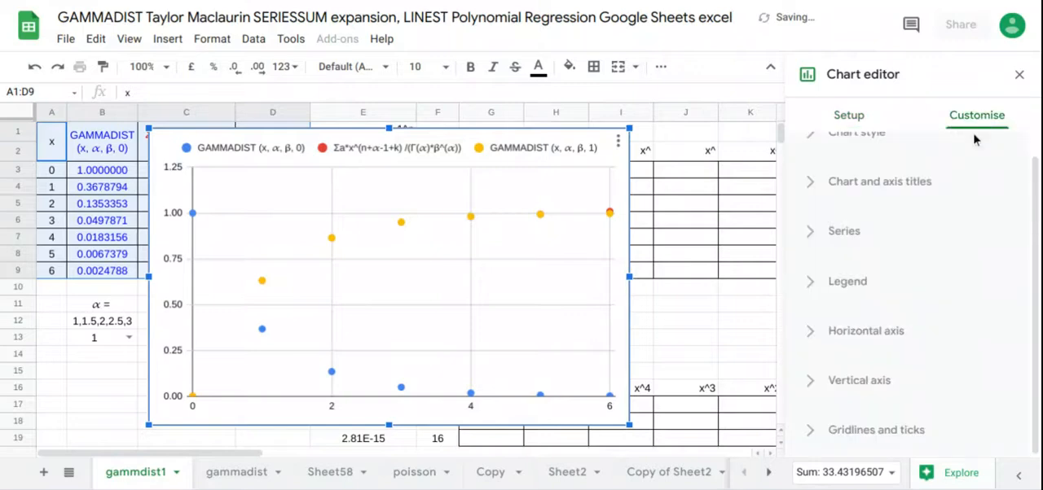
left_click(843, 234)
scroll(846, 261, "down", 3)
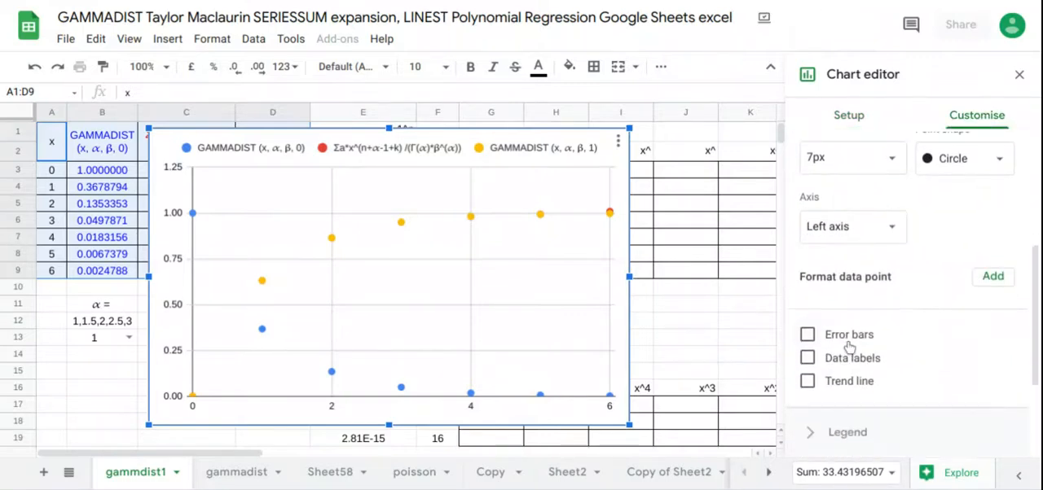
left_click(849, 383)
Step: Set the trend line type to Polynomial with a polynomial degree of 6
scroll(890, 309, "down", 2)
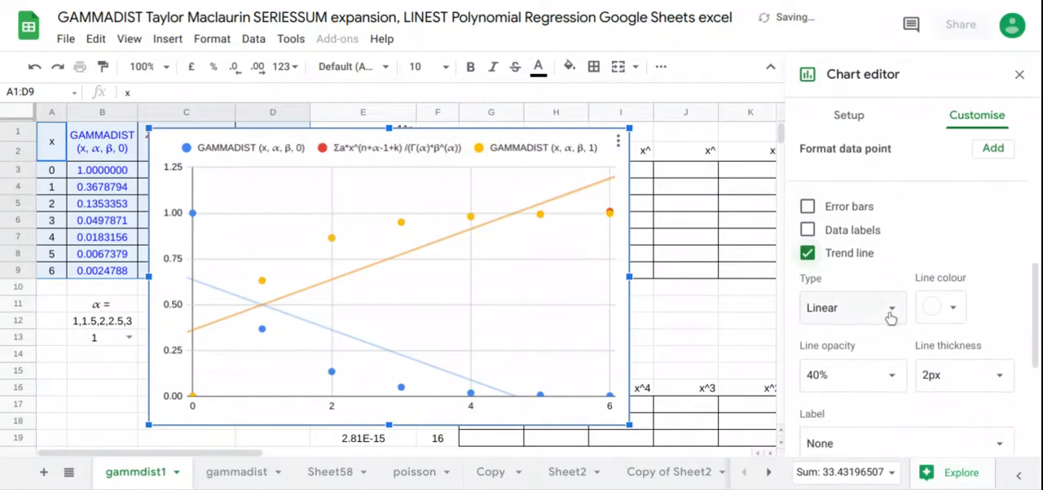
left_click(890, 309)
left_click(843, 356)
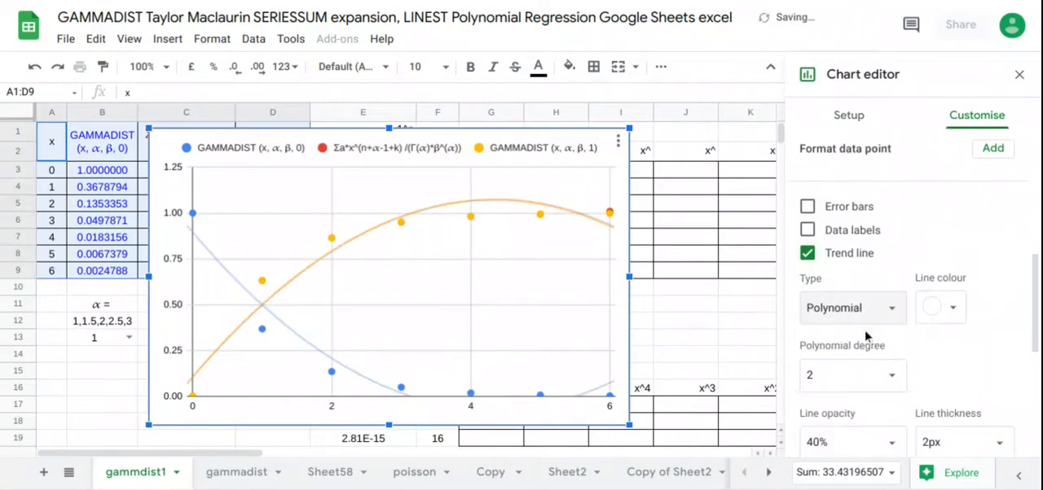
scroll(866, 336, "down", 2)
left_click(847, 227)
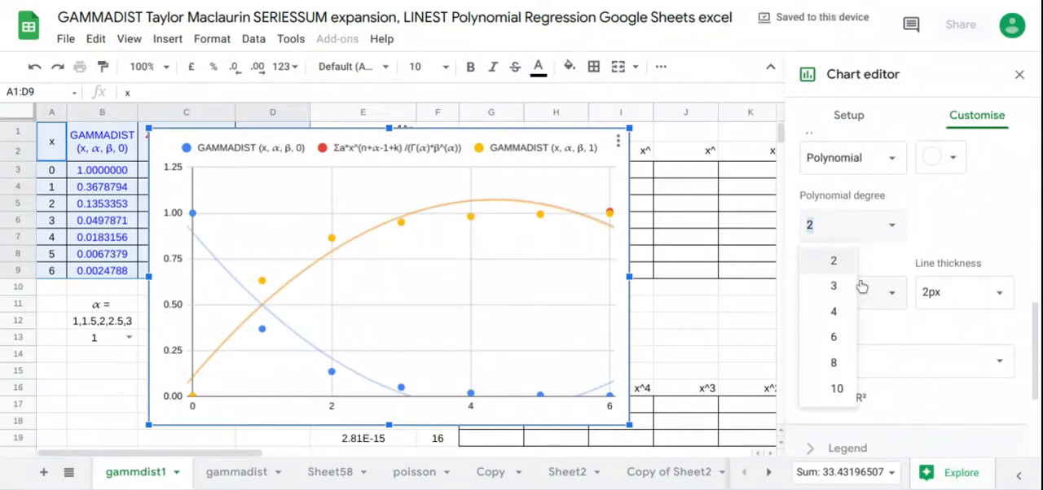
left_click(847, 334)
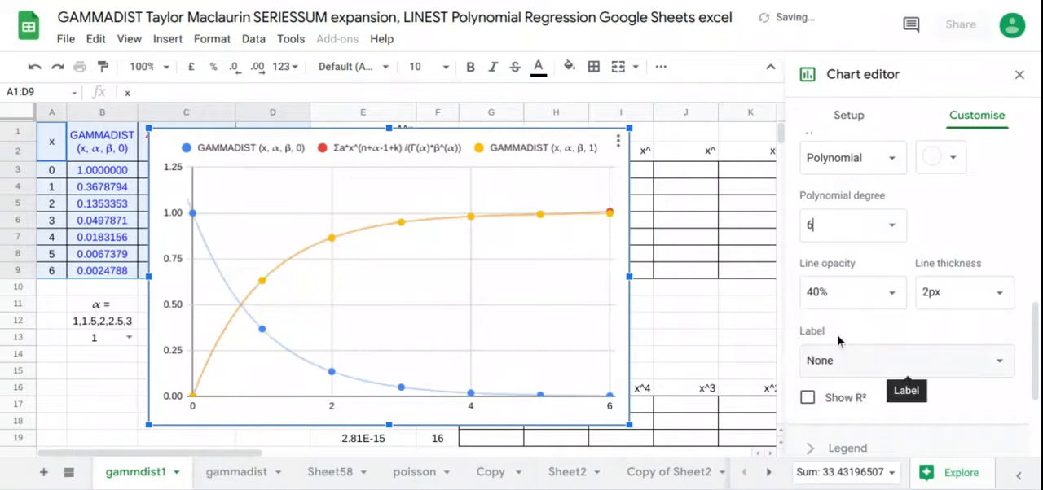
Step: Label the trend lines with their equations
scroll(839, 339, "down", 1)
left_click(885, 326)
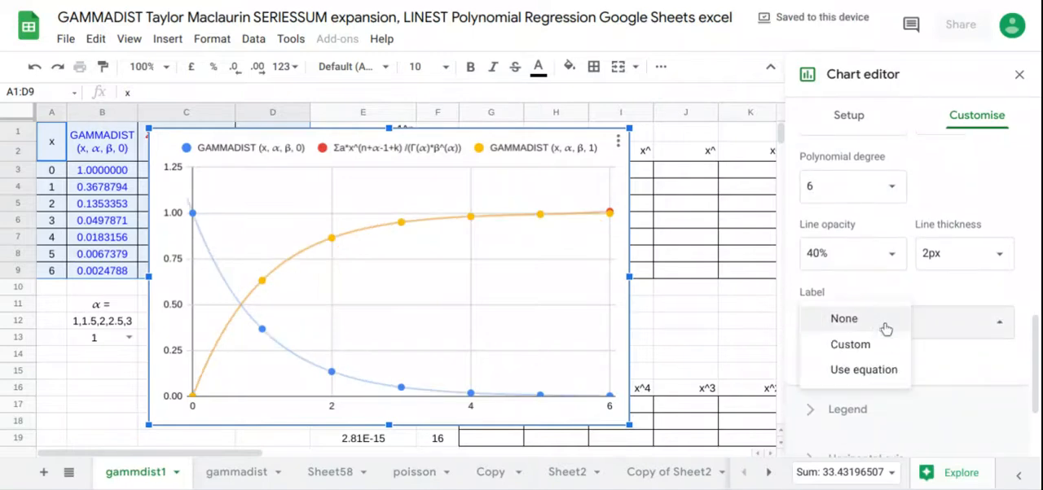
left_click(864, 369)
Step: Set the chart's legend position to Bottom
scroll(910, 305, "down", 3)
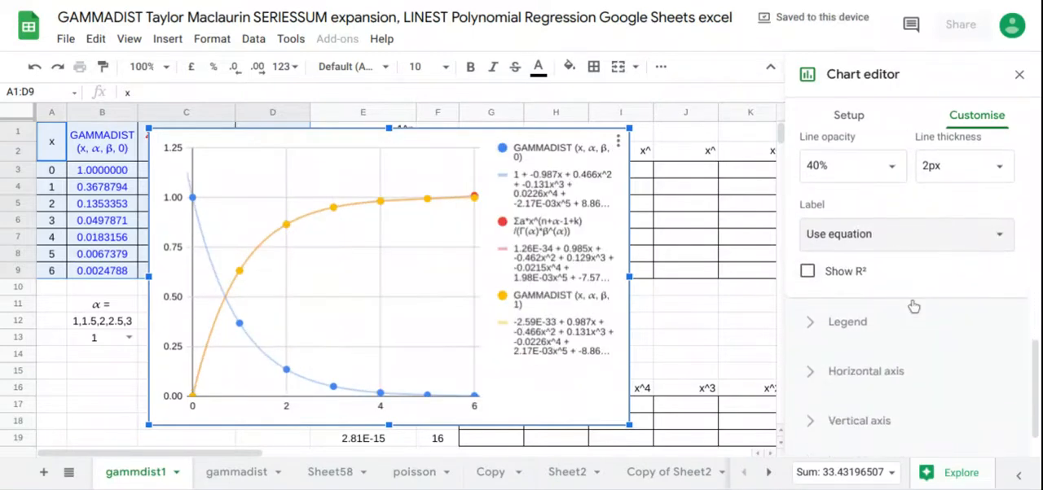
left_click(853, 299)
scroll(852, 289, "up", 1)
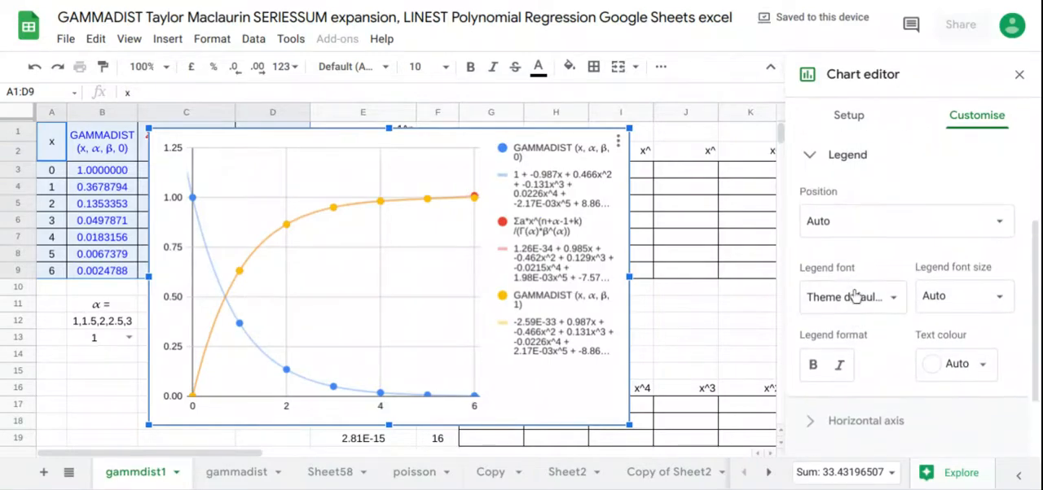
left_click(859, 229)
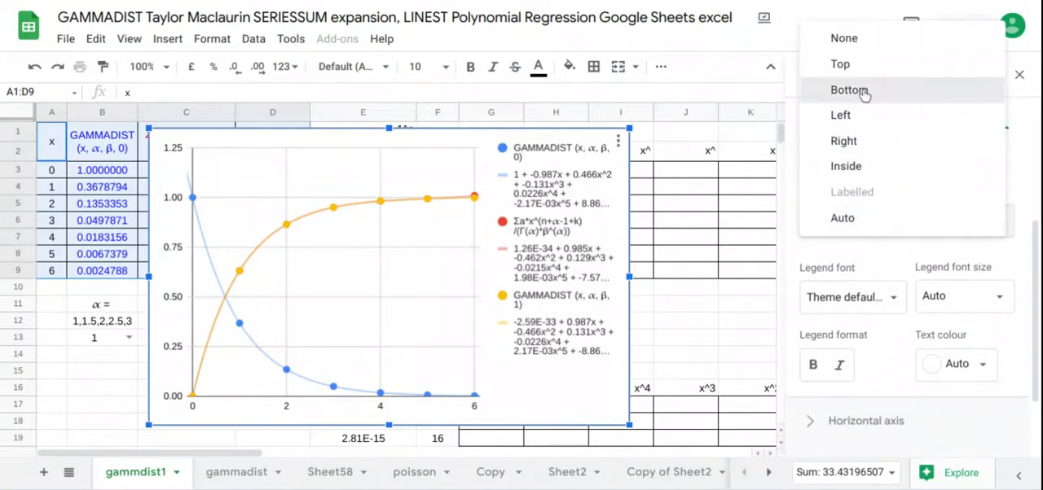
left_click(861, 97)
Step: Set the number format of the chart's vertical axis to None
scroll(888, 163, "down", 1)
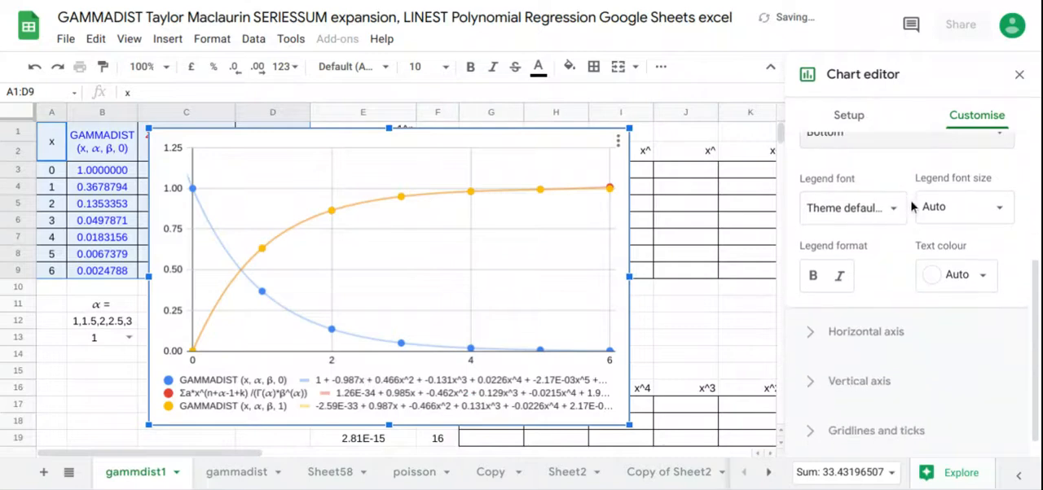
left_click(865, 391)
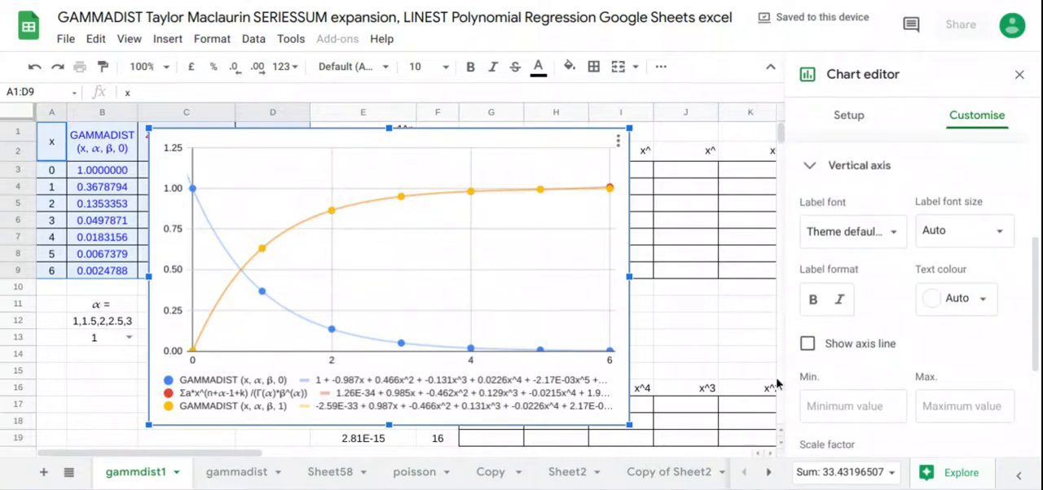
scroll(934, 370, "down", 5)
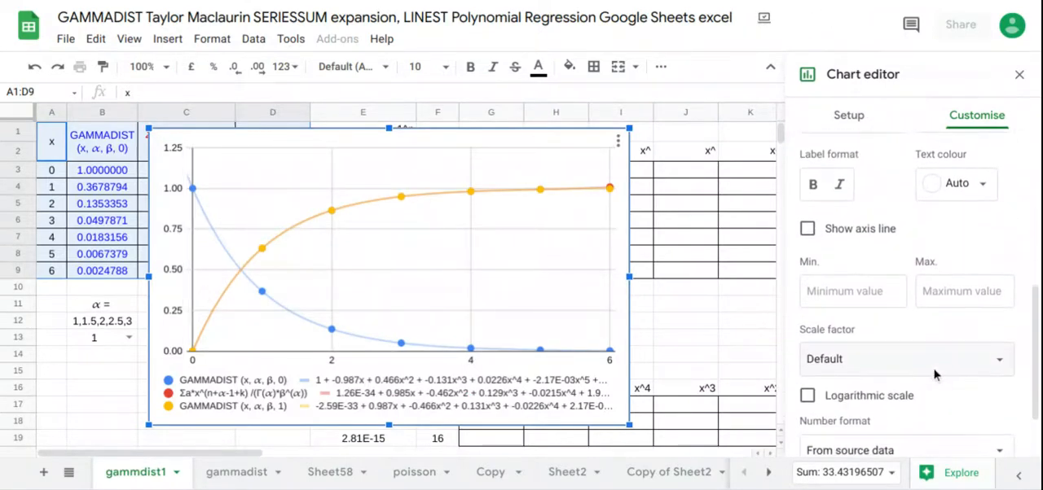
left_click(929, 390)
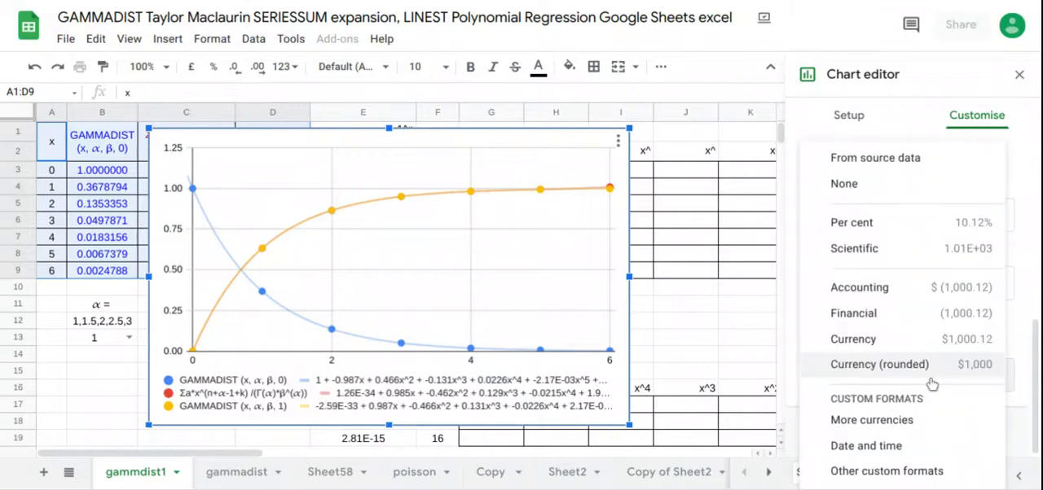
left_click(882, 193)
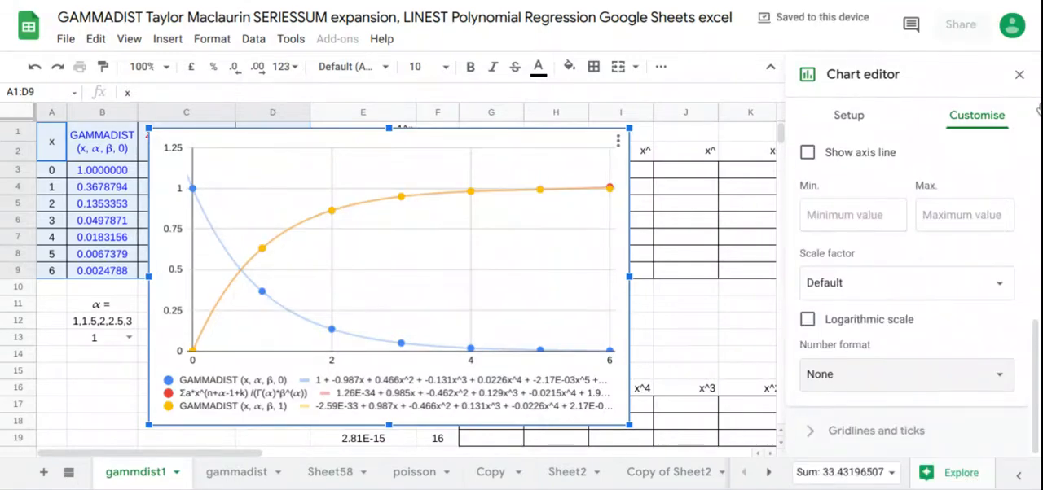
Step: Change the colour of the GAMMADIST (x, α, β, 1) series to the theme green
scroll(961, 207, "up", 5)
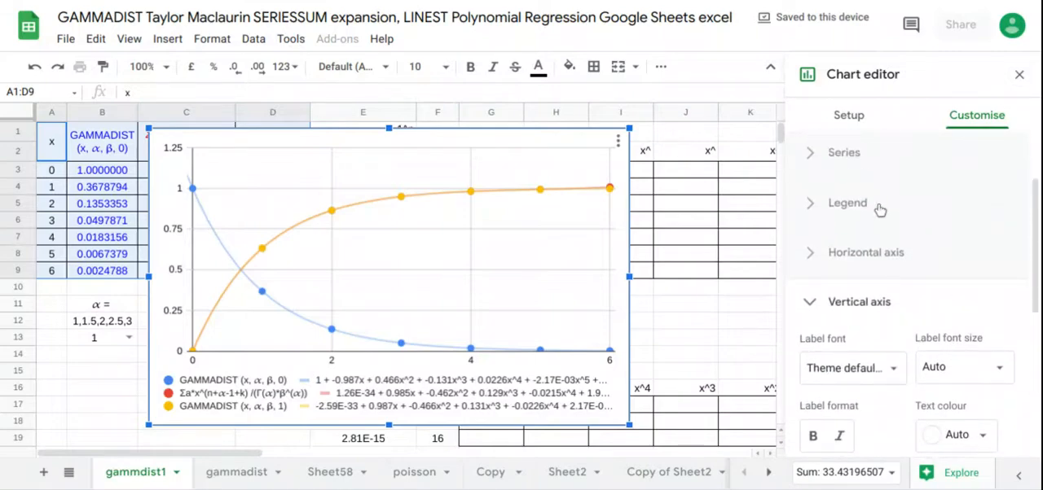
left_click(849, 161)
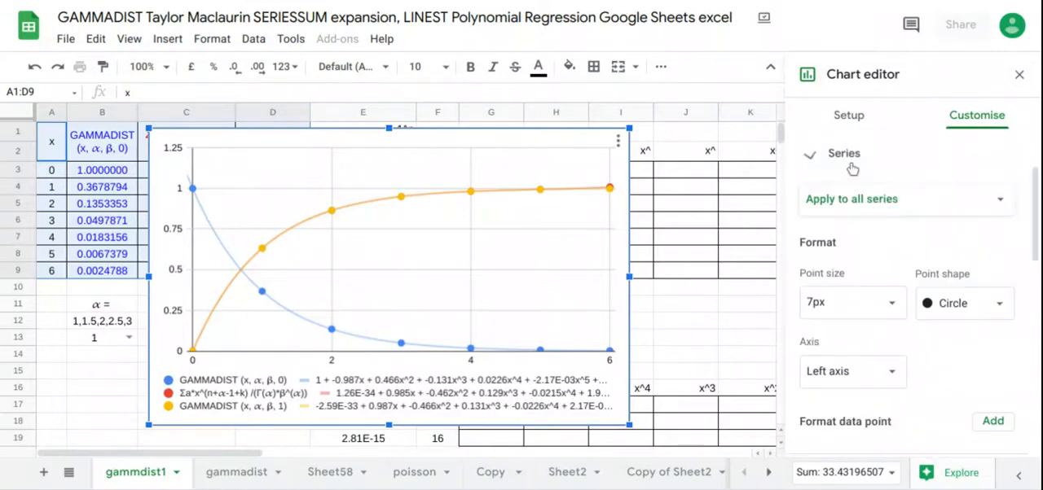
left_click(892, 204)
left_click(879, 285)
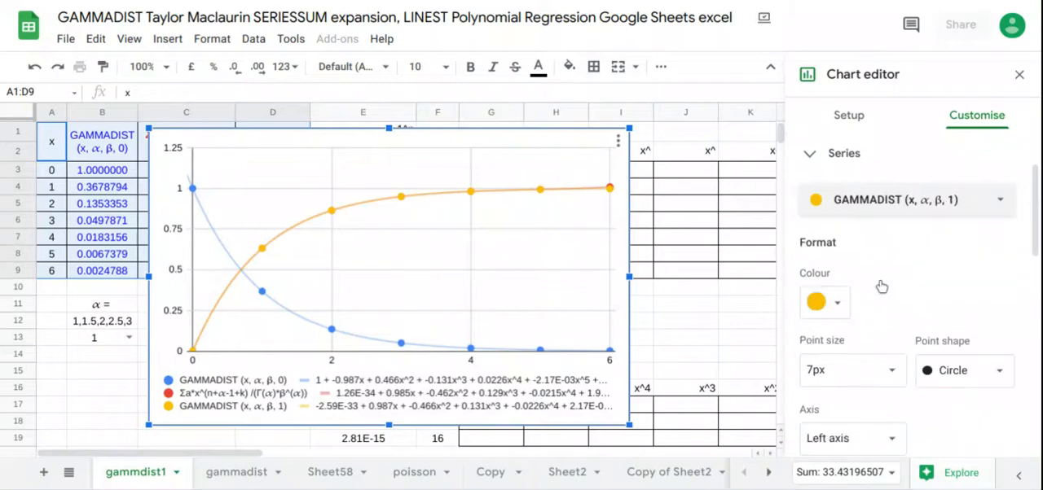
left_click(835, 303)
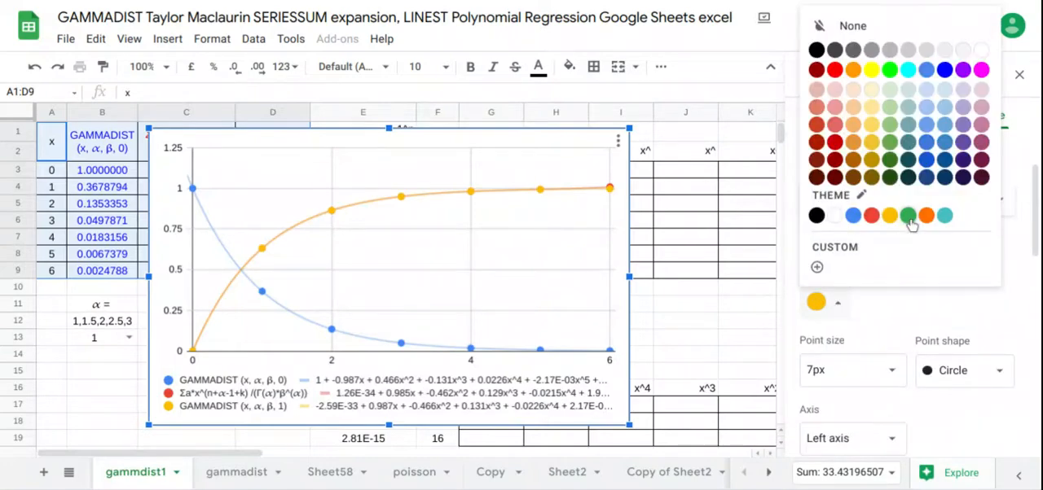
left_click(910, 221)
Step: Apply a point size of 14px to all chart series
scroll(934, 256, "up", 1)
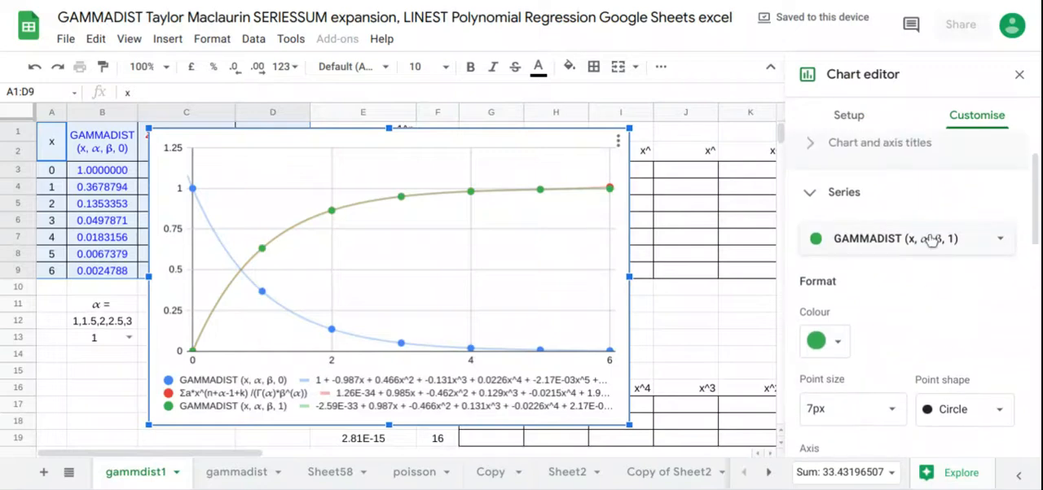
left_click(931, 239)
left_click(903, 163)
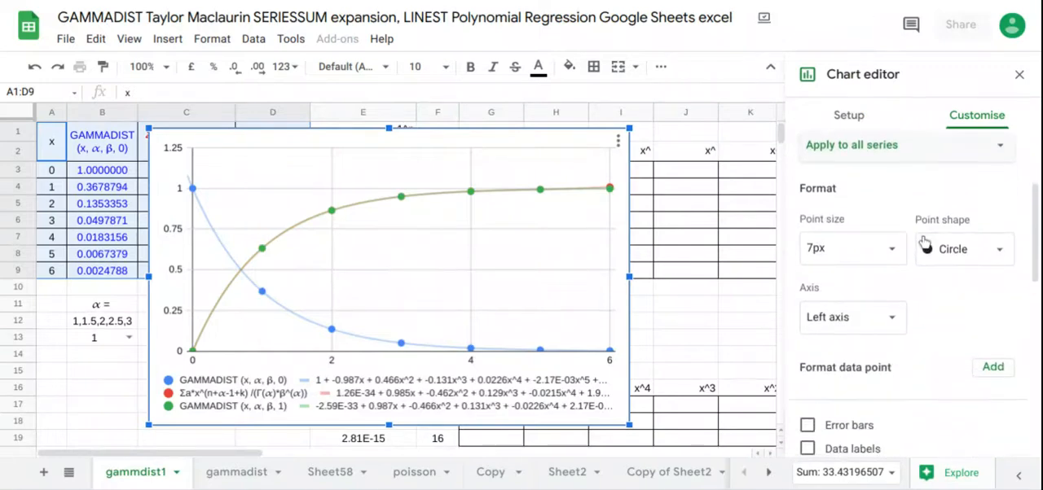
left_click(893, 248)
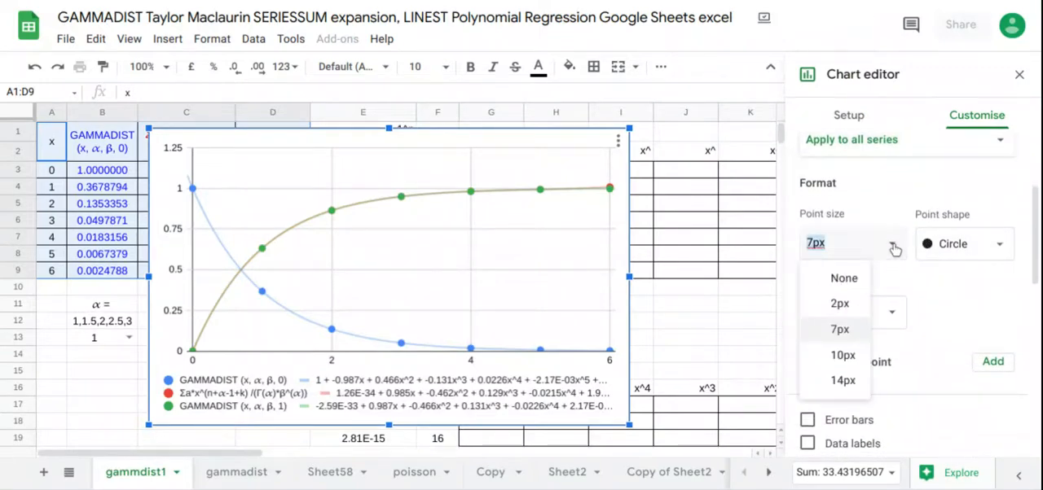
left_click(845, 380)
scroll(931, 285, "down", 2)
scroll(931, 285, "up", 1)
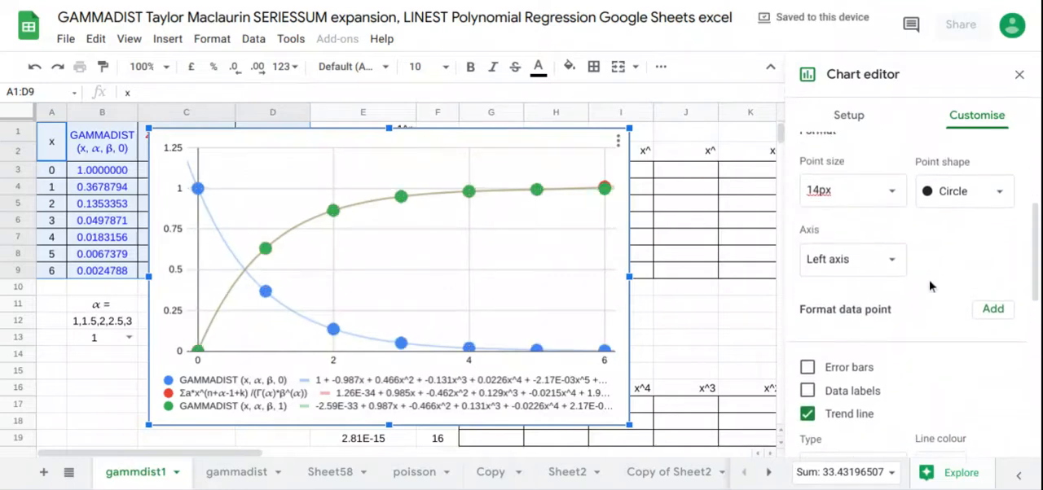
Step: Set the point size of the Σa*x^(n+α-1+k) /(Γ(α)*β^(α)) series to None
scroll(931, 285, "up", 2)
left_click(962, 184)
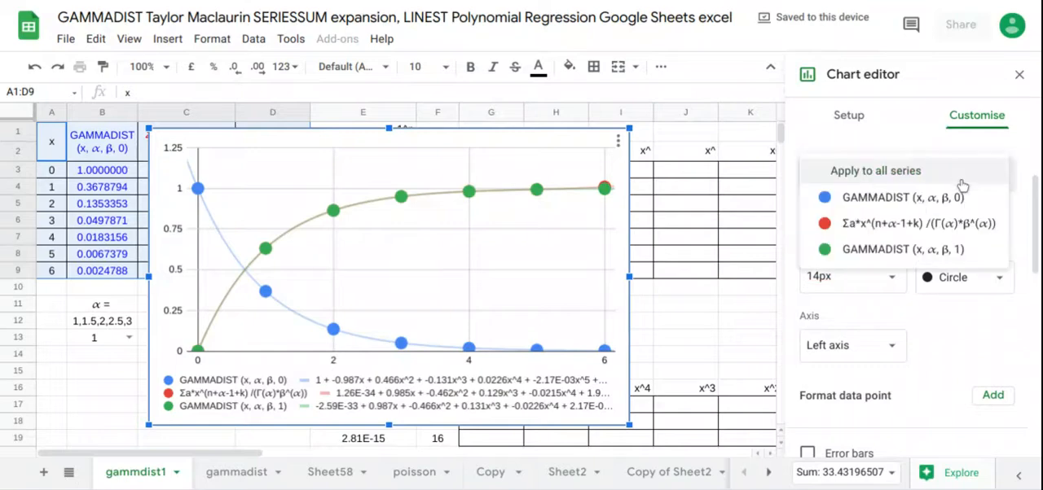
left_click(921, 224)
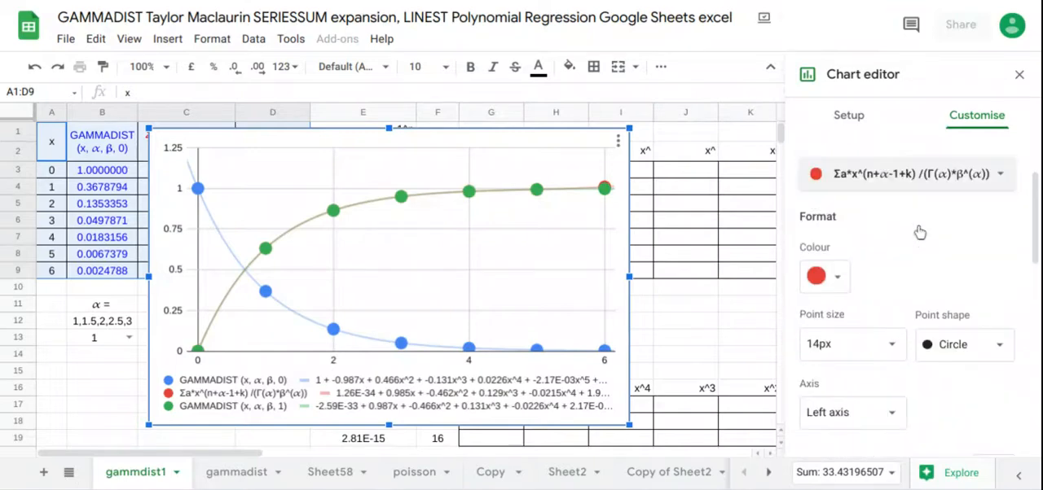
left_click(889, 344)
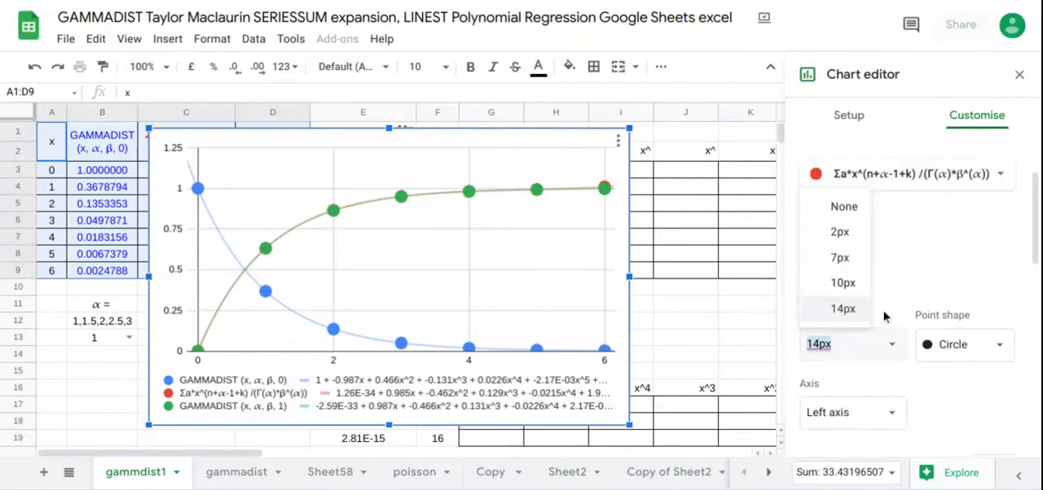
left_click(847, 207)
Step: Set the trend line thickness of the Σa*x^(n+α-1+k) /(Γ(α)*β^(α)) series to 8px and close the chart editor
scroll(923, 217, "down", 3)
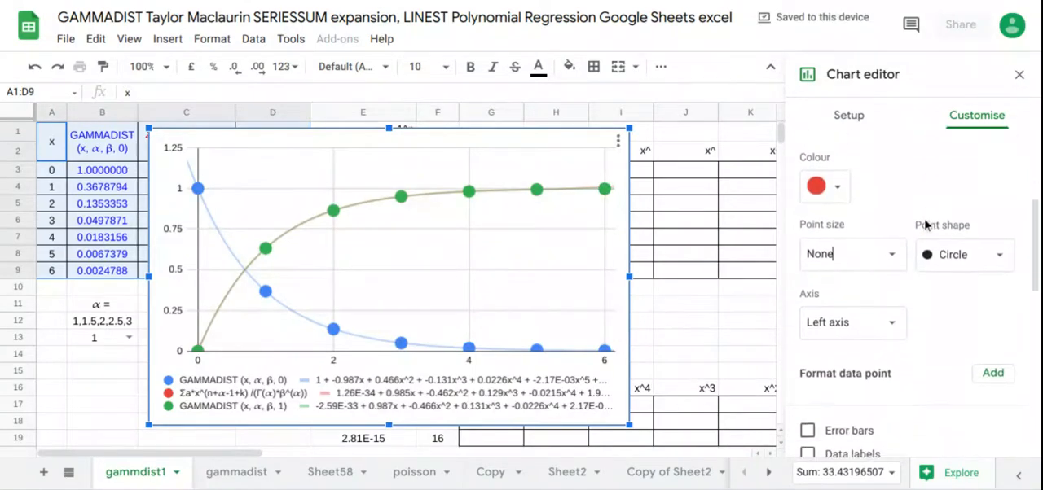
scroll(923, 218, "down", 5)
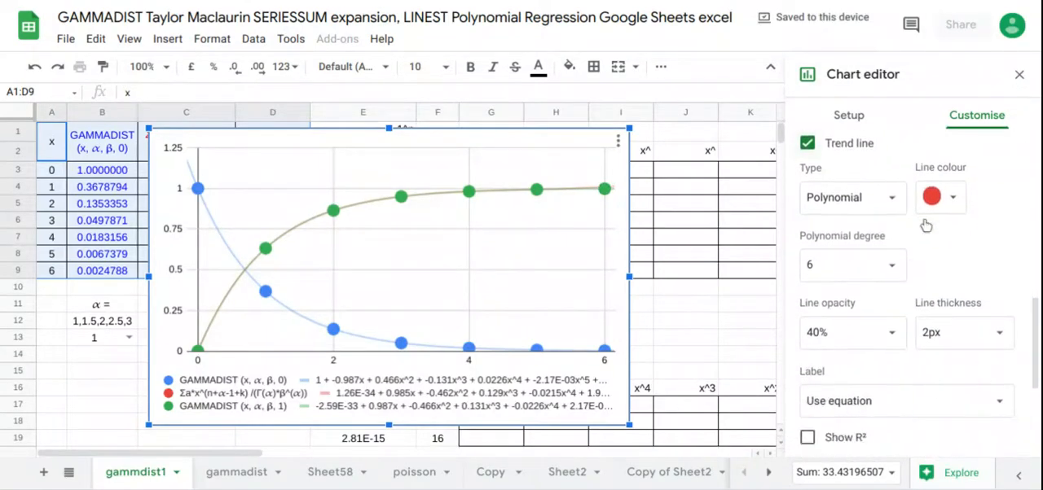
left_click(1008, 316)
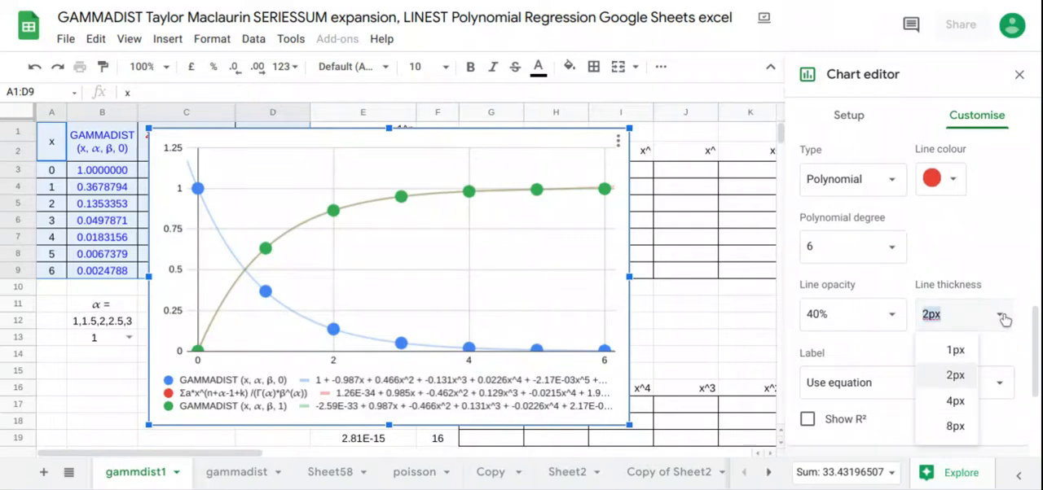
left_click(956, 428)
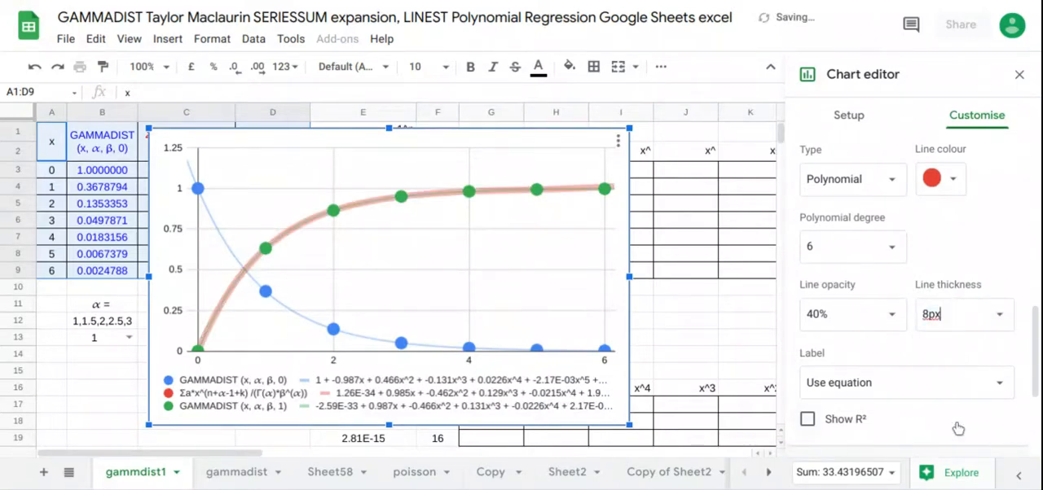
left_click(1018, 75)
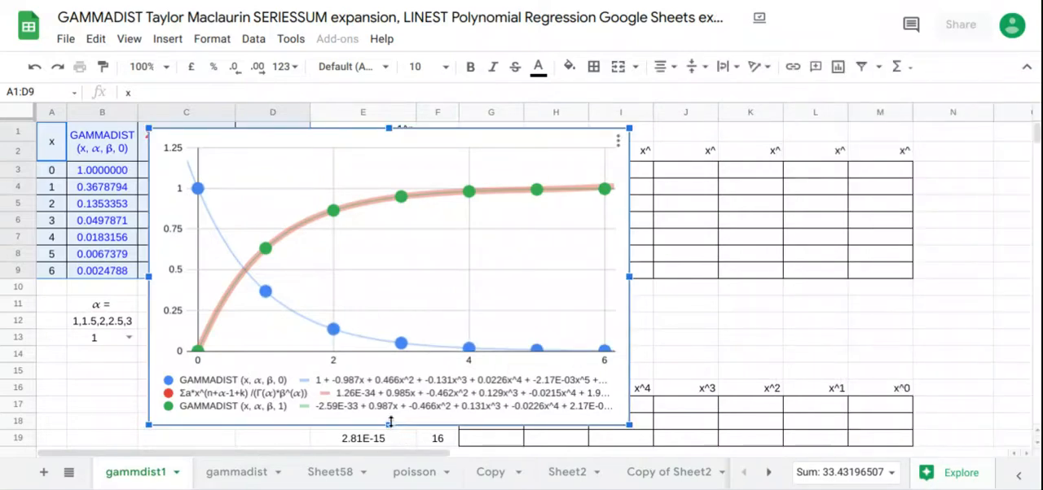
Step: Reduce the chart's height to about 14 rows and move it off the data tables so that it starts at column M
left_click_drag(389, 422, 391, 414)
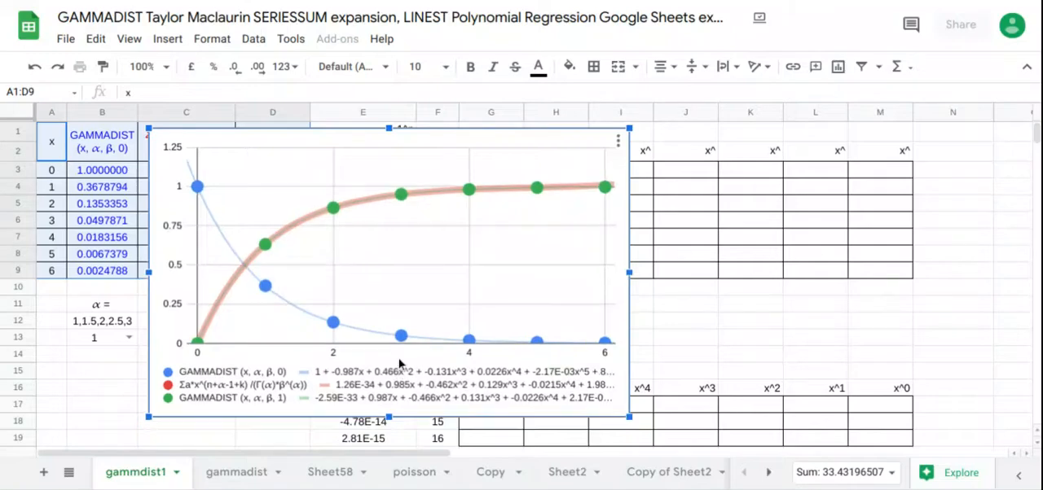
left_click_drag(399, 359, 399, 352)
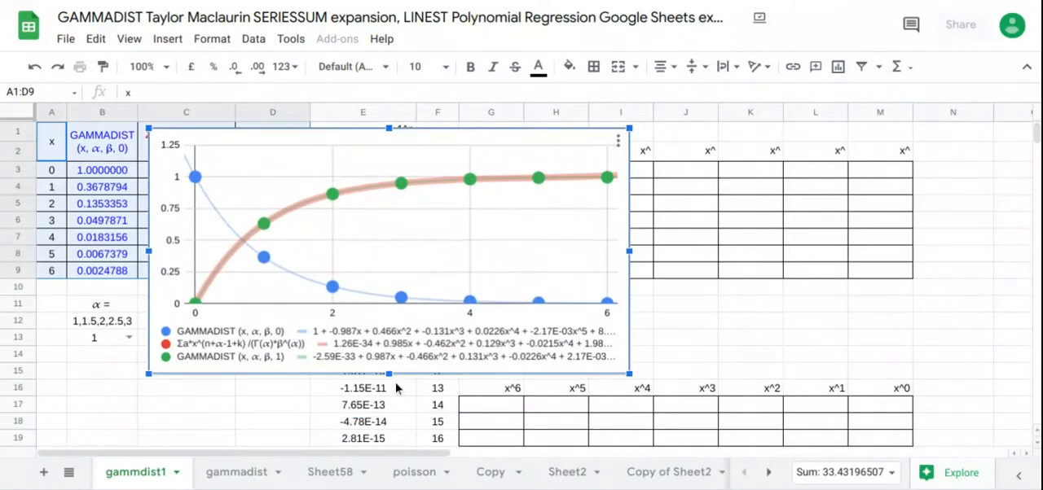
mouse_move(389, 374)
left_mouse_down()
mouse_move(390, 383)
mouse_move(398, 361)
mouse_move(390, 365)
left_mouse_up()
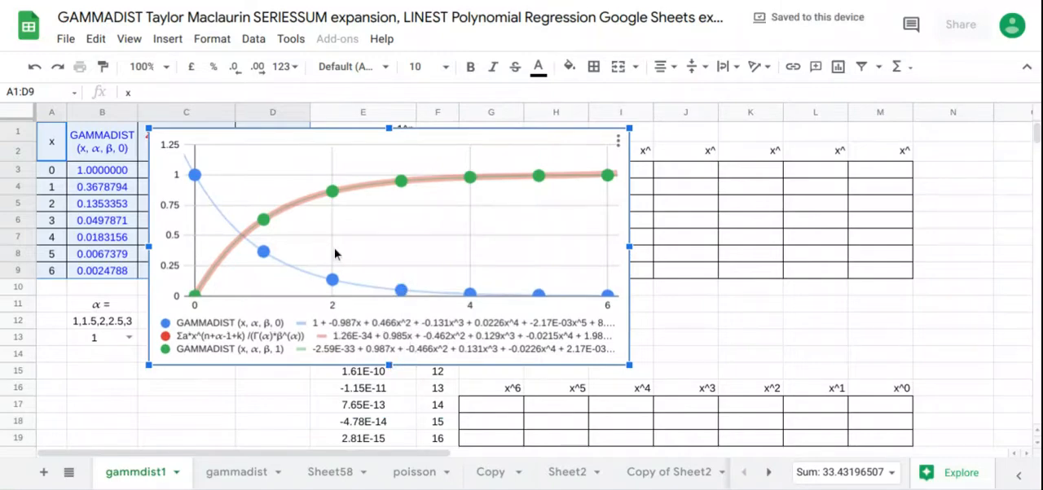
left_click_drag(349, 252, 902, 246)
left_click_drag(966, 296, 966, 322)
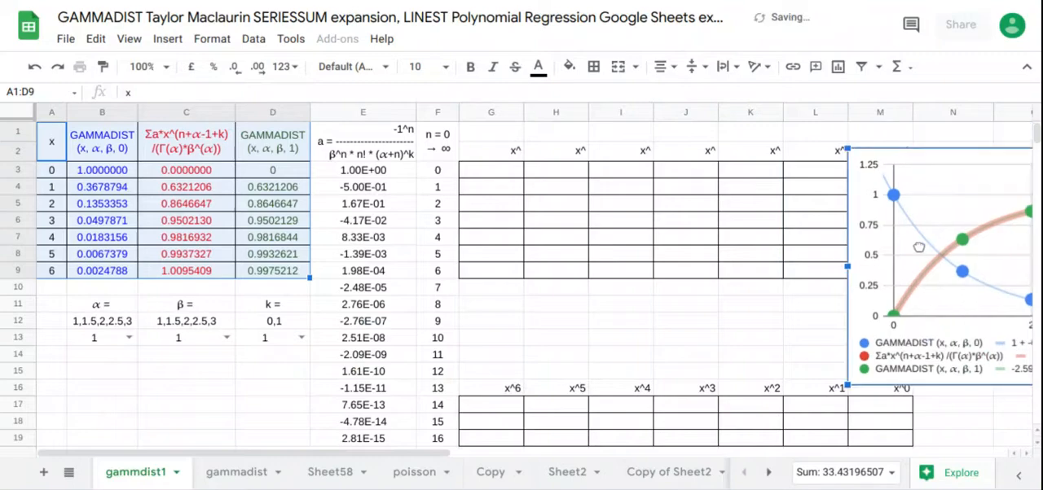
Step: Move the chart down clear of the x^ table so that it starts at about row 9 near column M's right edge
left_click_drag(887, 200, 935, 342)
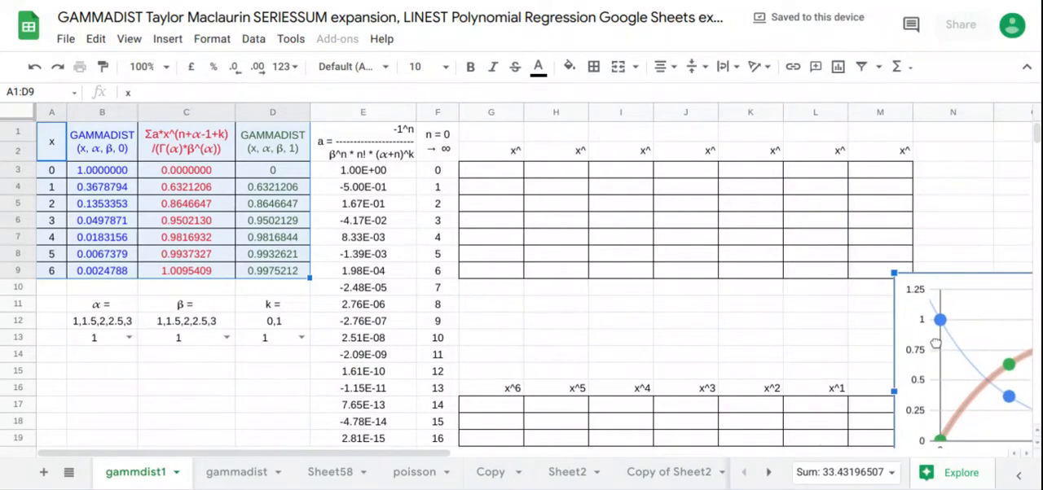
scroll(505, 140, "down", 1)
left_click(484, 139)
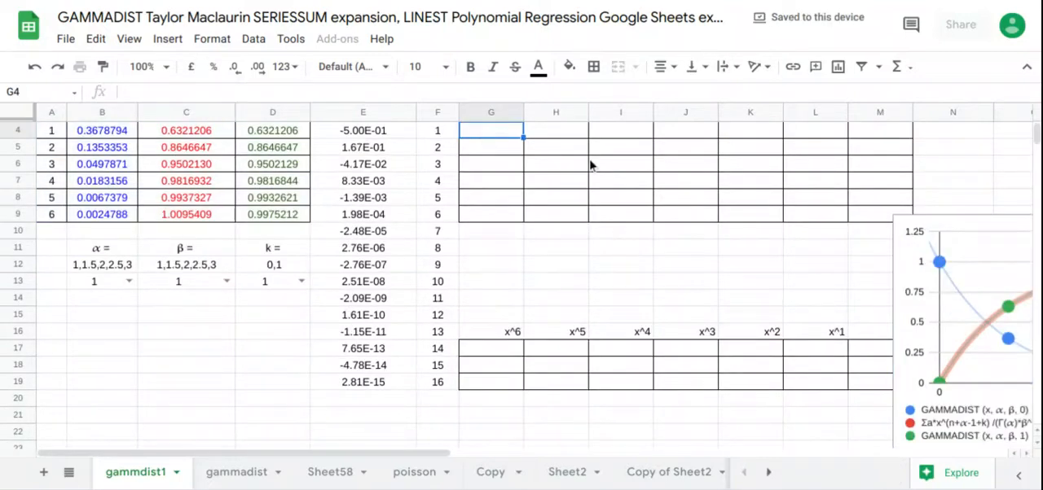
Step: Fill the exponent headers from G1 across with =TRANSPOSE(F3:F9)
scroll(578, 258, "up", 1)
left_click(509, 135)
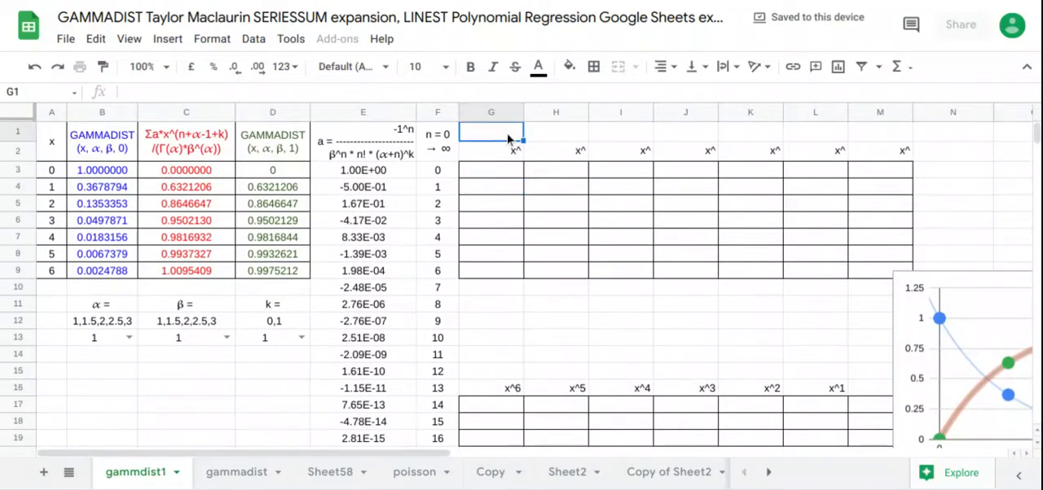
type("=TRANSPOSE(")
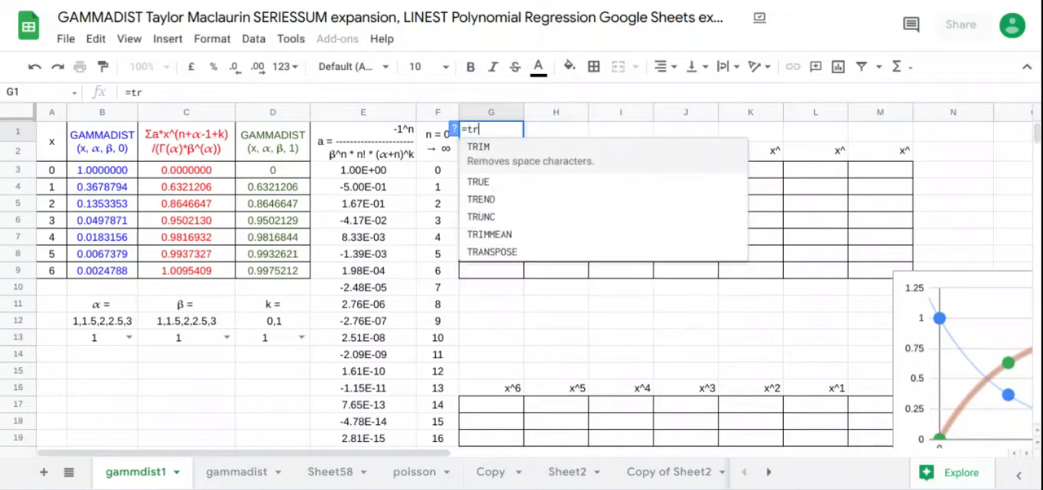
left_click_drag(454, 166, 453, 278)
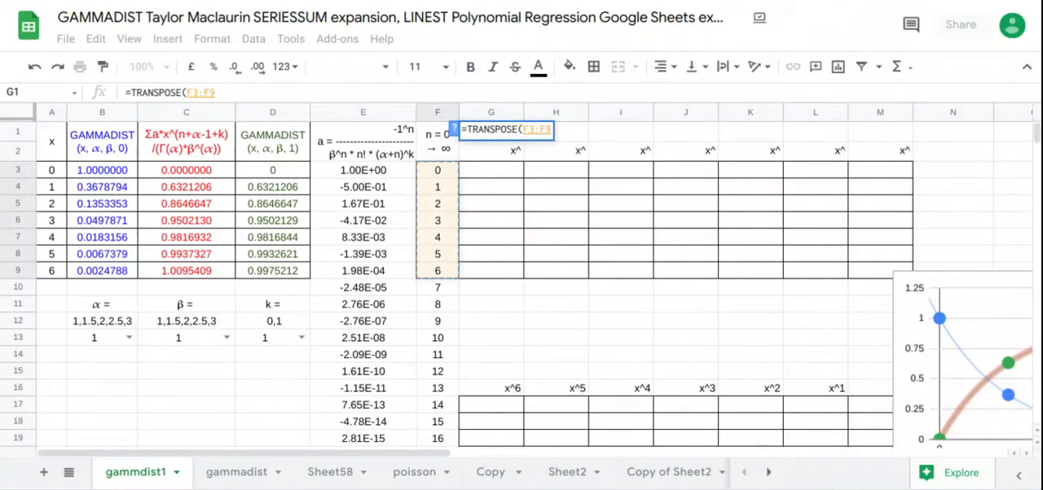
key("Return")
Step: Fill the powers-of-x table from G3 with =ARRAYFORMULA(ARRAYFORMULA(A3:A9)^G1:M1)
left_click(514, 175)
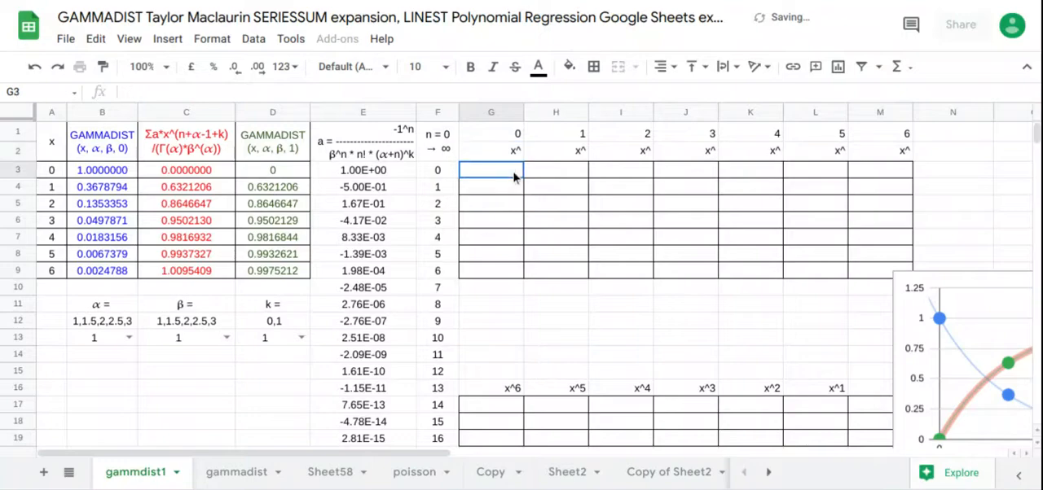
type("=arr")
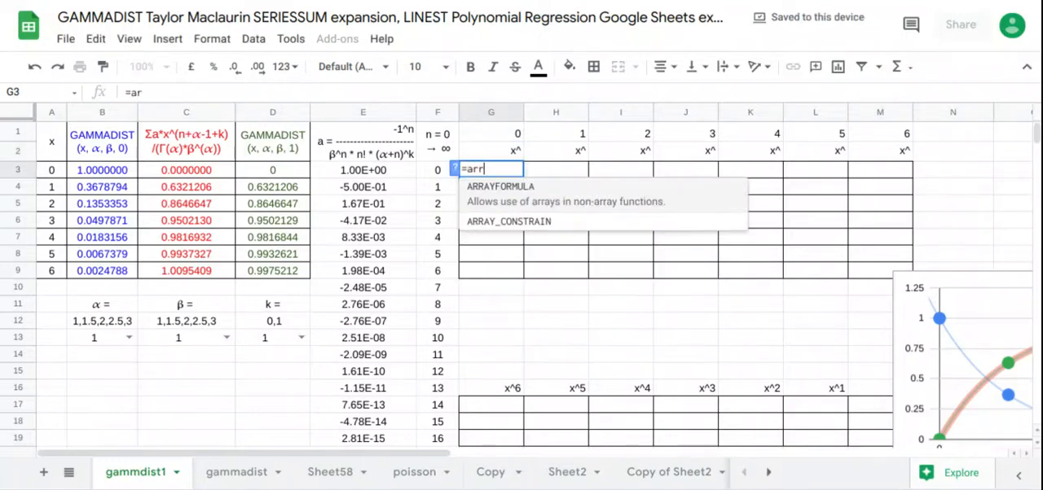
key("Tab")
type("arr")
key("Tab")
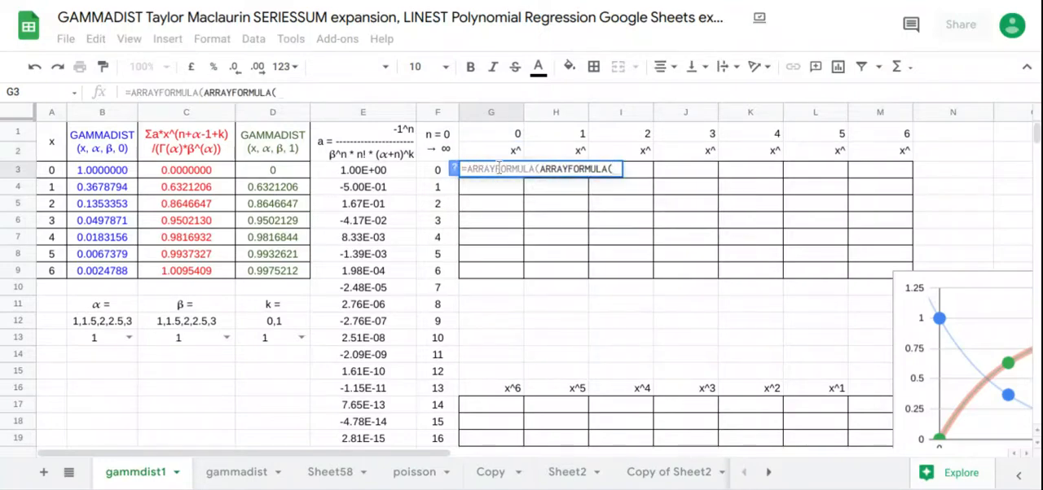
left_click_drag(52, 175, 65, 275)
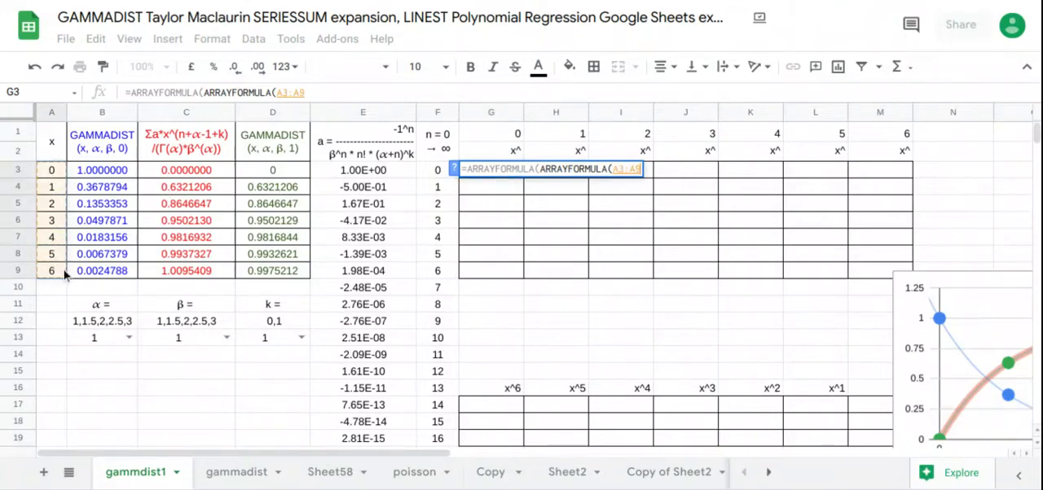
type(")^")
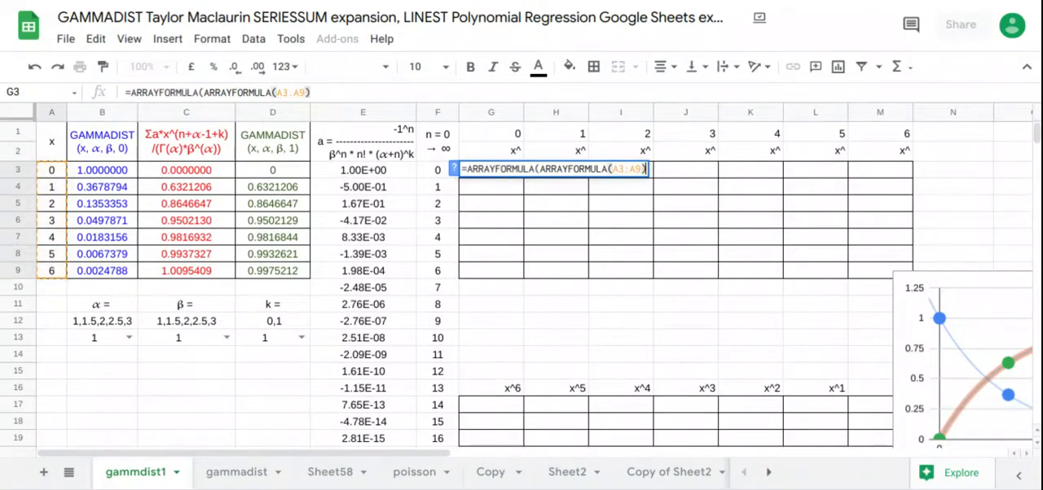
left_click(489, 143)
left_click_drag(489, 142, 843, 142)
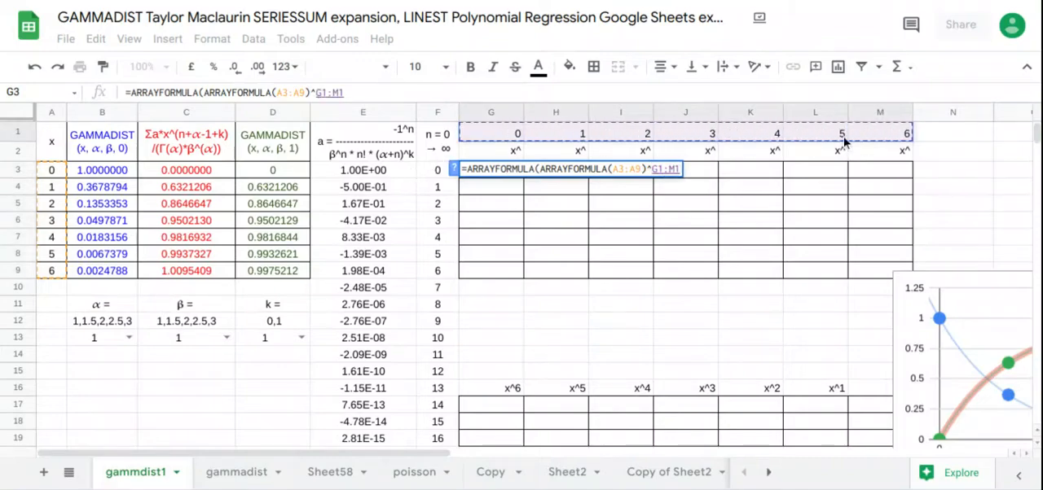
key("Return")
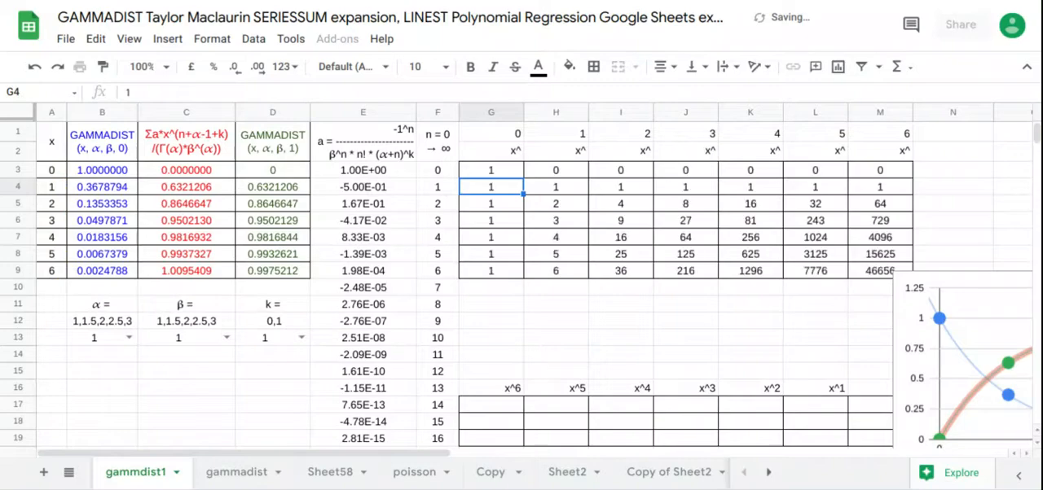
Step: Enter =LINEST(B3:B9,H3:M9) in G17 to fit the GAMMADIST (x, α, β, 0) values
left_click(505, 411)
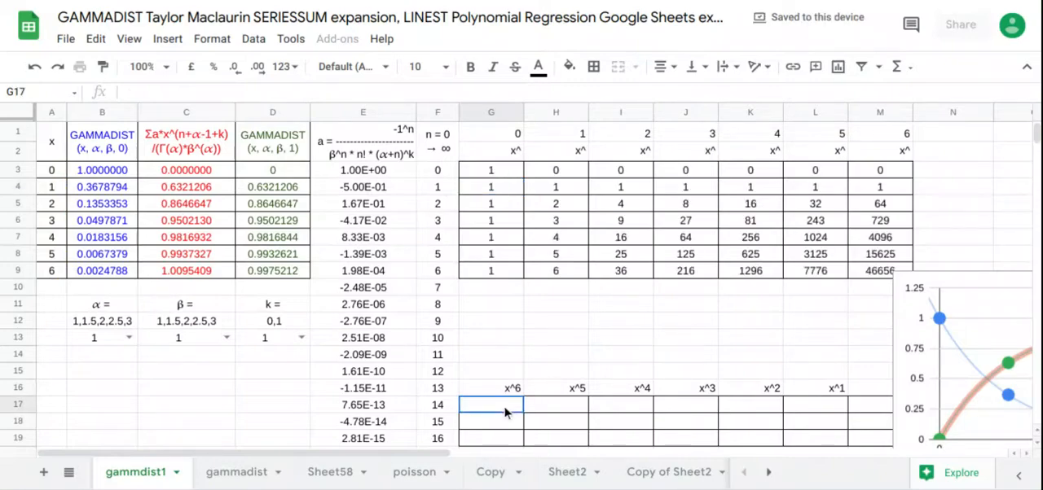
type("=LINEST(")
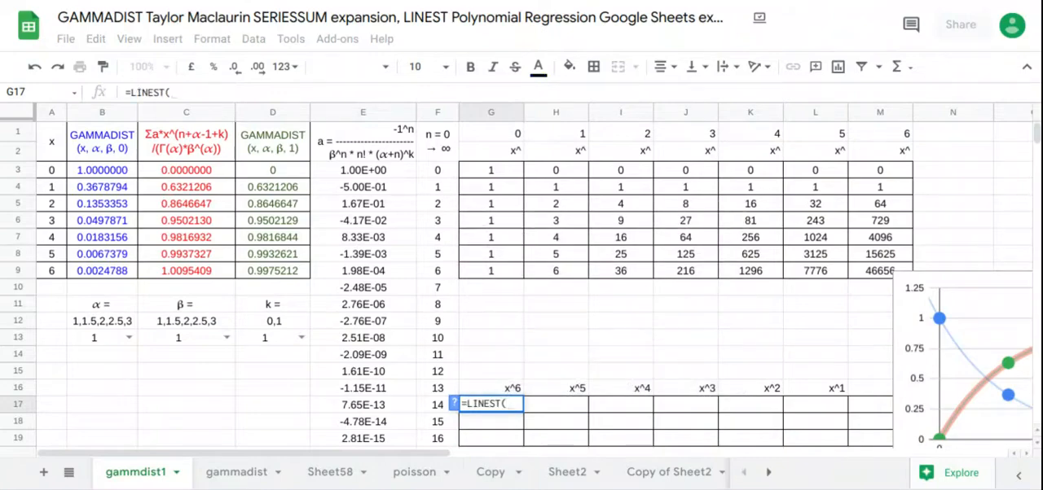
left_click_drag(108, 172, 113, 276)
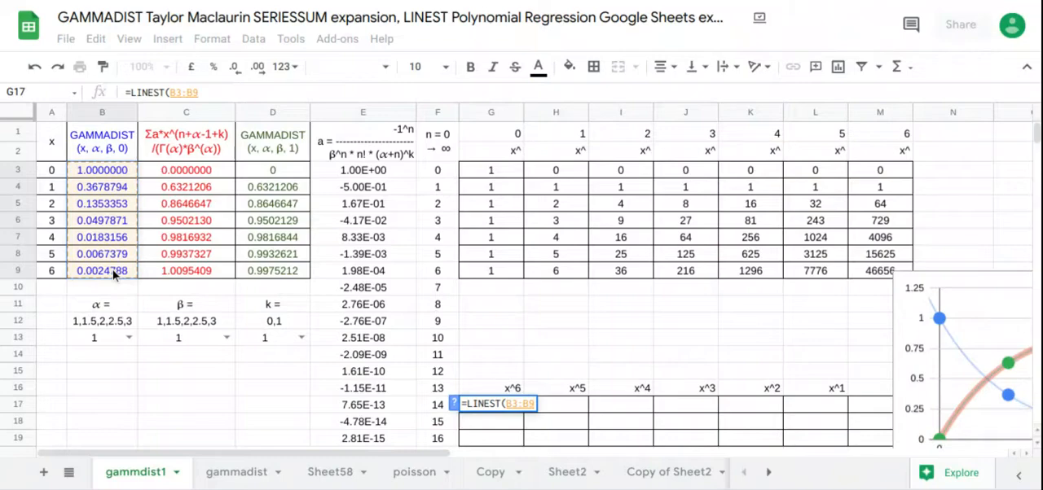
type(",")
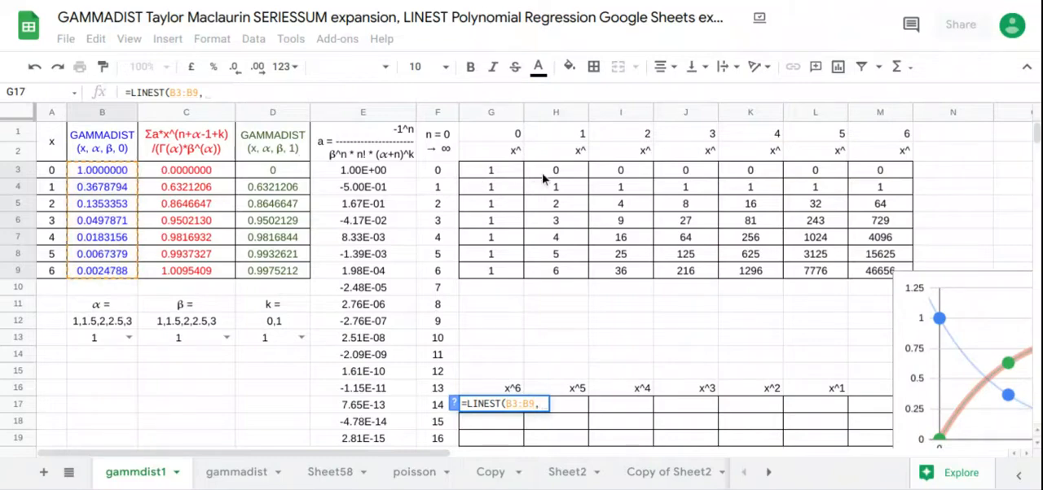
left_click_drag(547, 174, 857, 270)
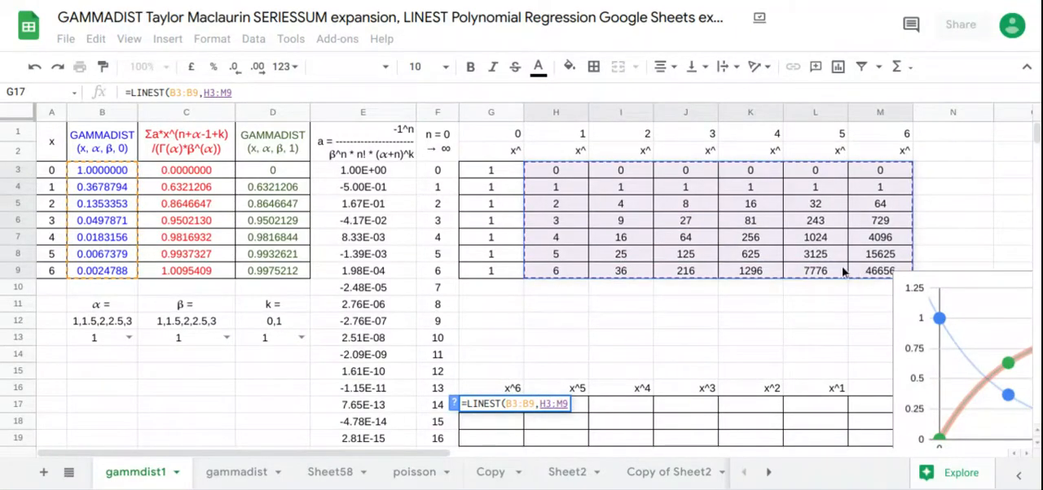
key("Return")
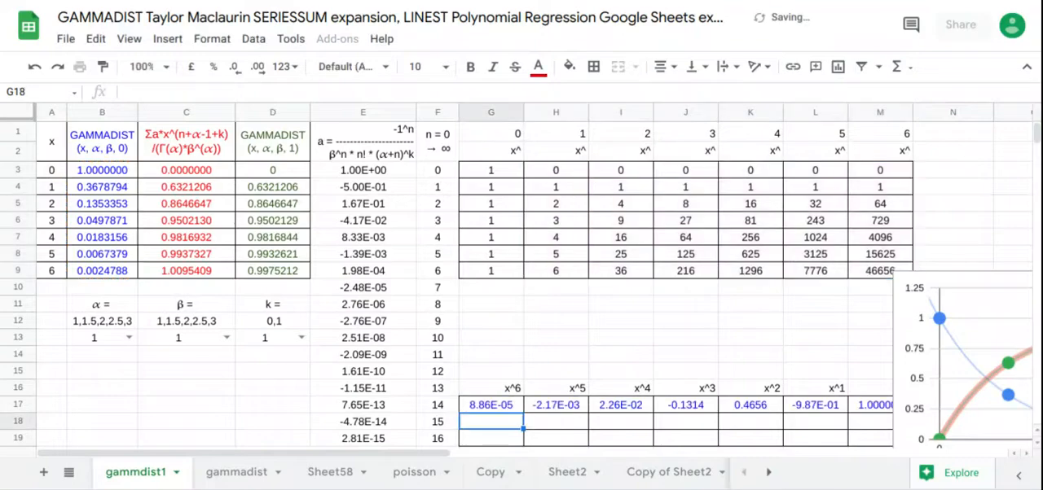
Step: Enter =LINEST(C3:C9,H3:M9) in G18 to fit the series expansion values
type("-")
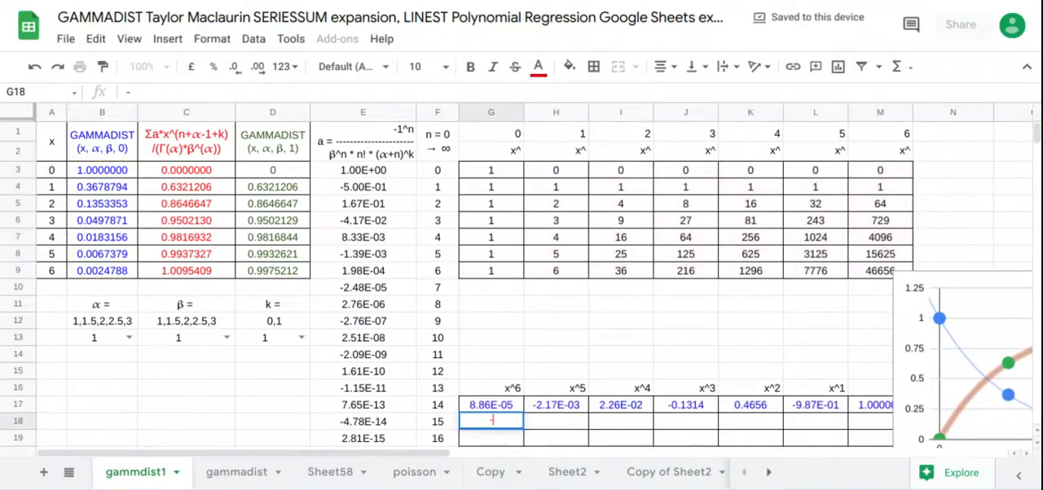
type("LINEST(")
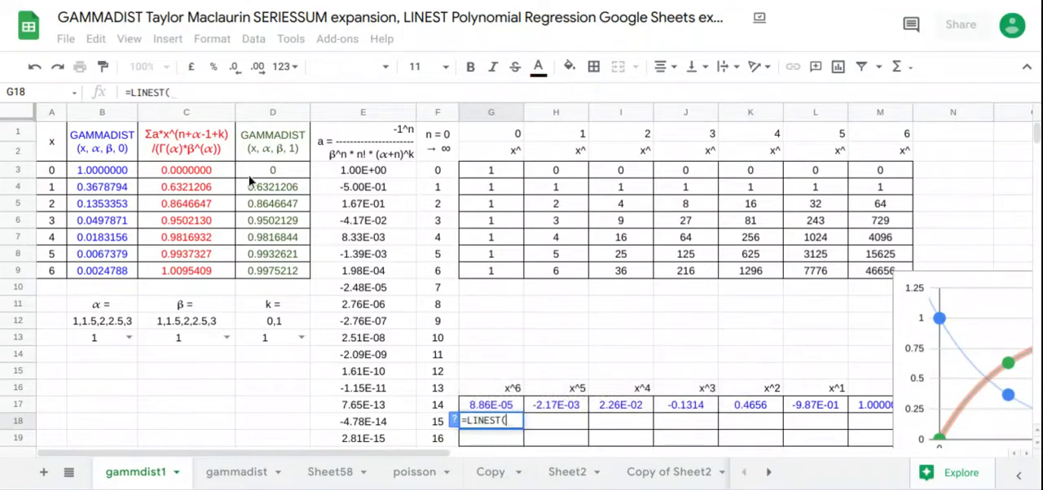
left_click_drag(231, 176, 235, 273)
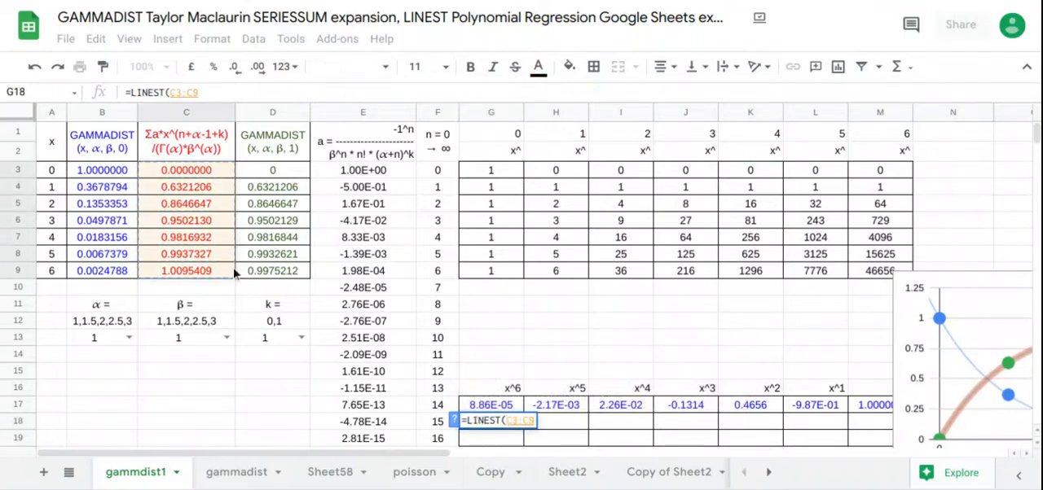
type(",")
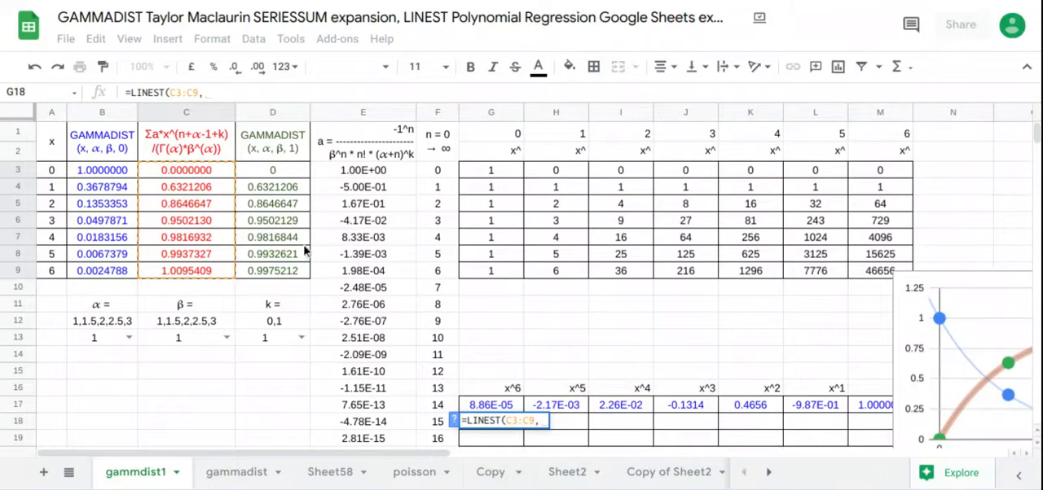
left_click_drag(541, 171, 859, 274)
key("Return")
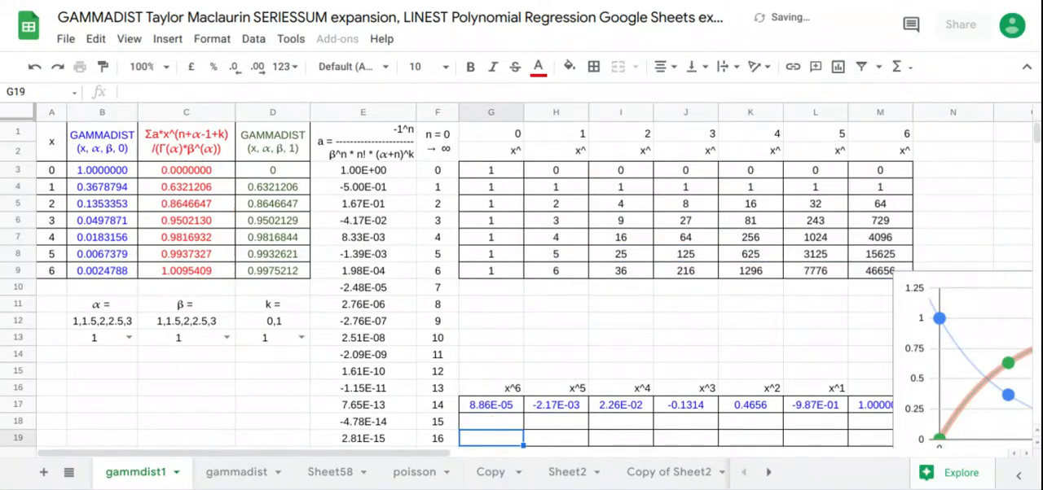
Step: Enter =LINEST(D3:D9,H3:M9) in G19 to fit the GAMMADIST (x, α, β, 1) values
type("=lin")
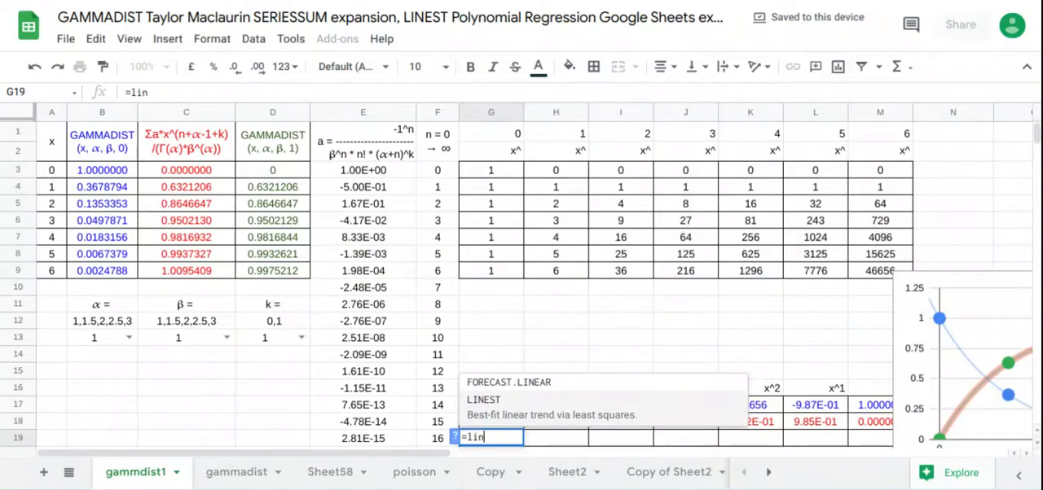
key("Tab")
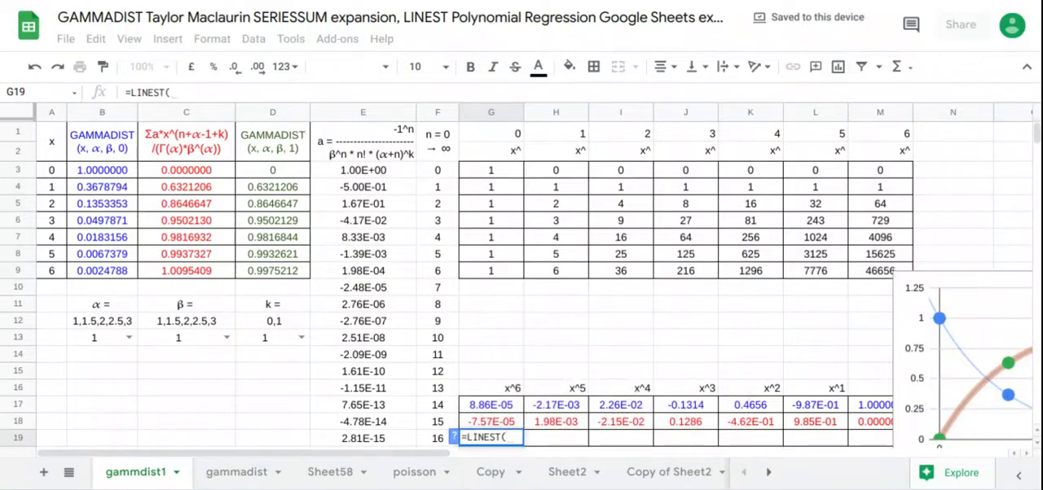
left_click_drag(272, 169, 288, 274)
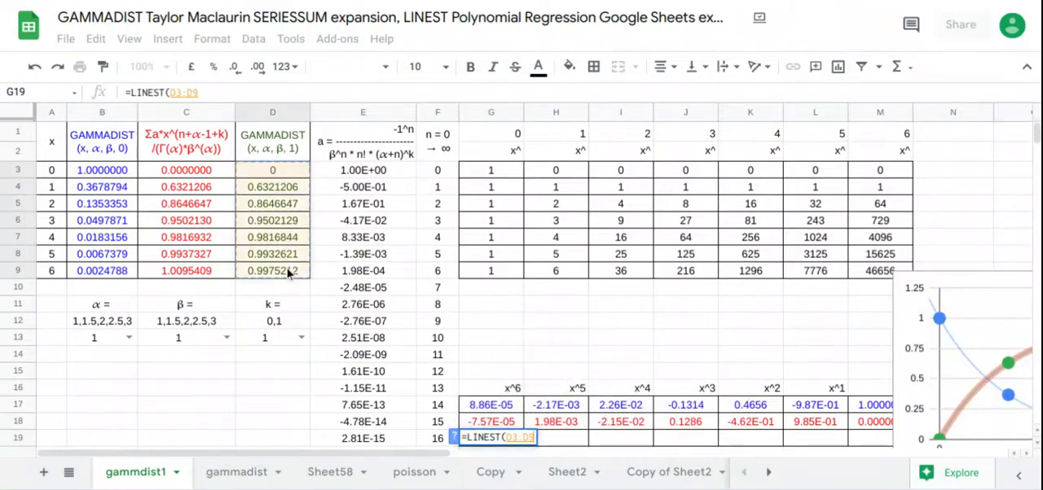
type(",")
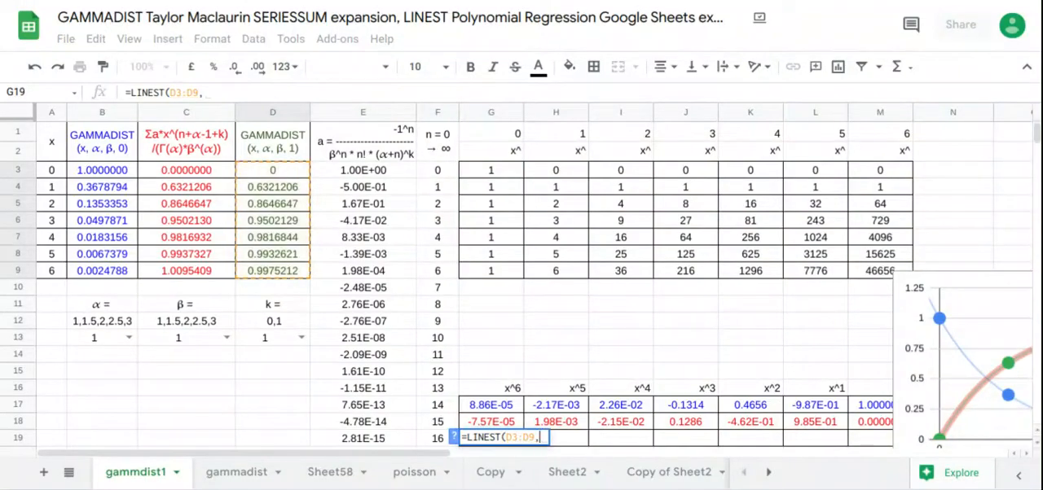
left_click_drag(554, 171, 859, 273)
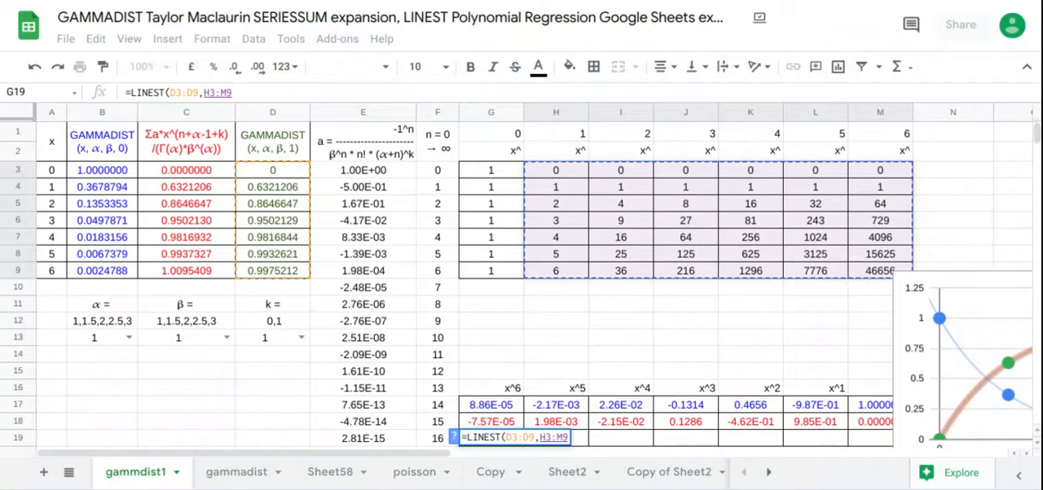
key("Return")
Step: Move the chart over the powers-of-x table so that it starts at row 1 and covers columns G to M
scroll(897, 342, "up", 1)
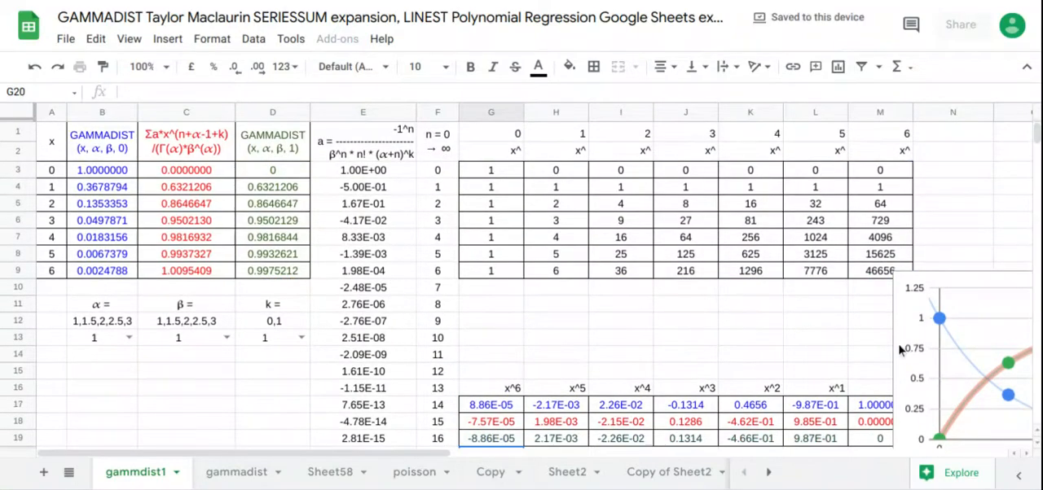
scroll(899, 349, "down", 1)
left_click_drag(917, 325, 444, 257)
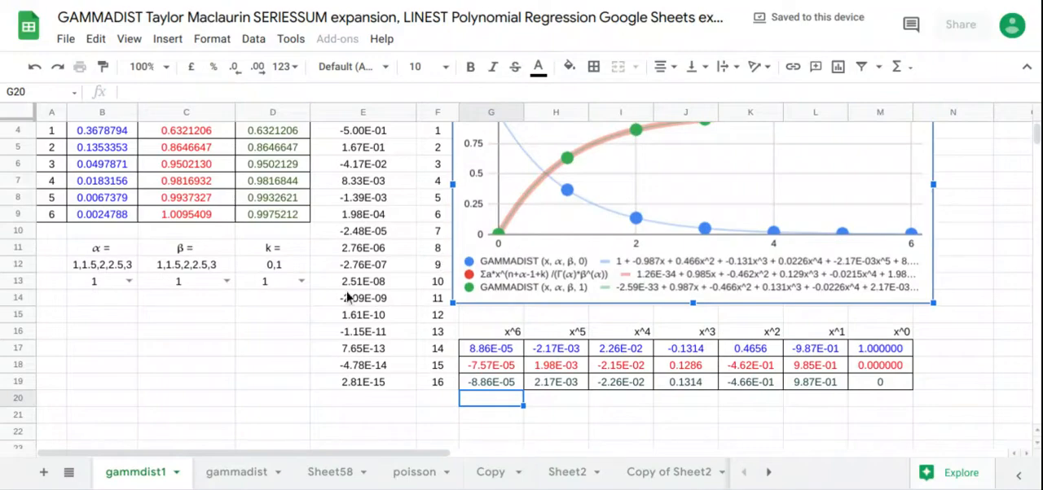
scroll(266, 367, "up", 1)
left_click(267, 366)
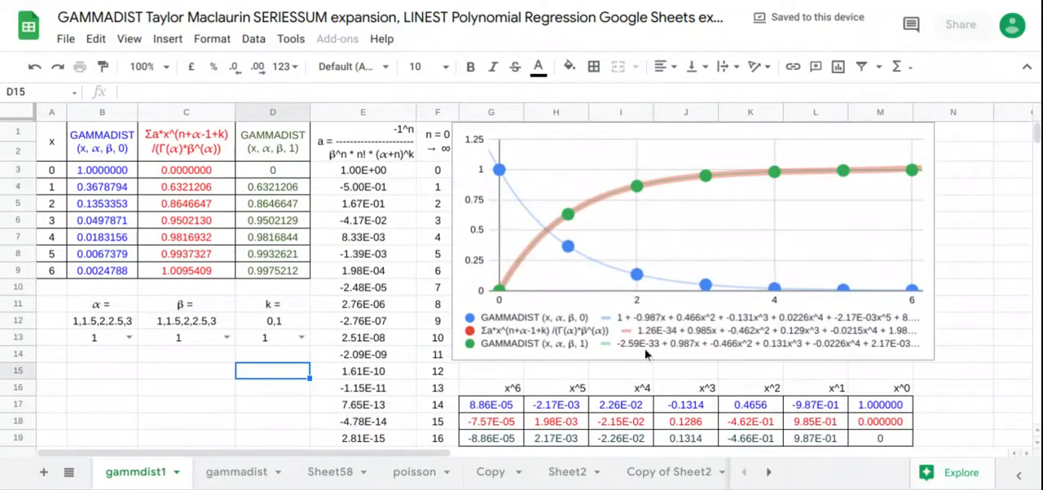
Step: Extend the chart's height down to about the end of row 15 and shift it sideways so that it starts within column E
left_click(646, 354)
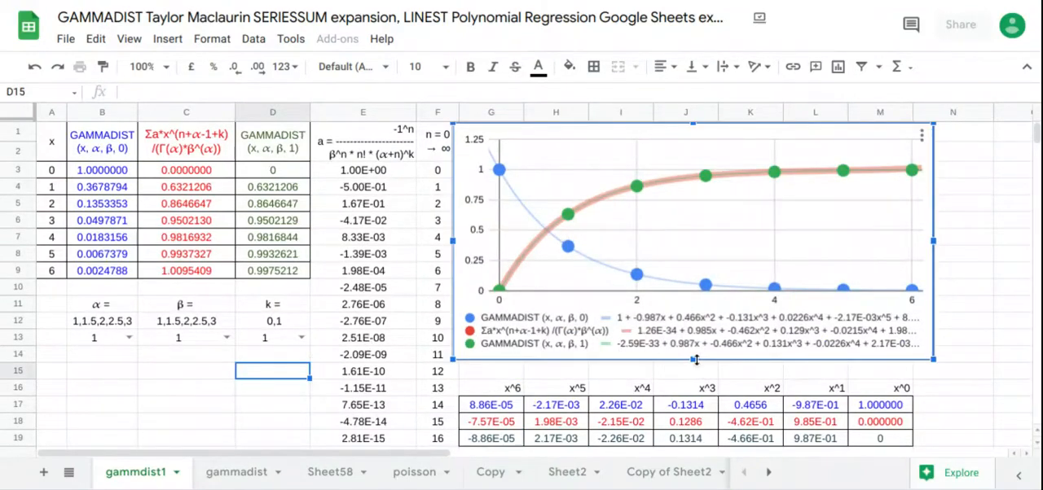
left_click_drag(695, 372, 695, 385)
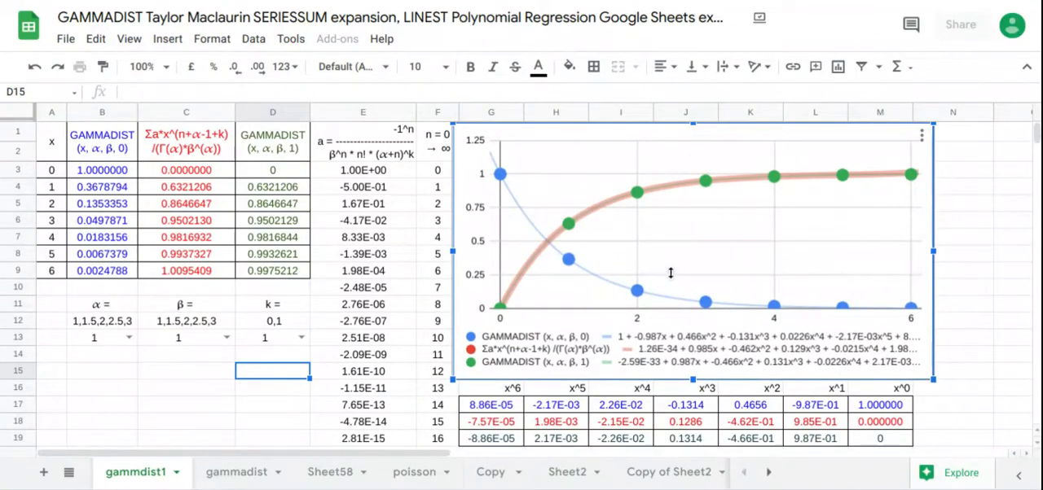
left_click(995, 307)
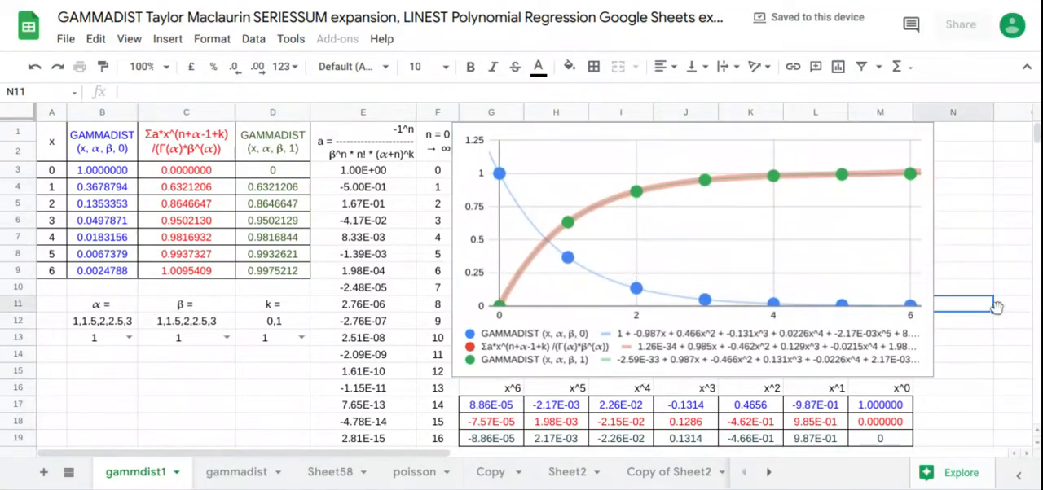
left_click(837, 304)
left_click_drag(837, 305, 717, 287)
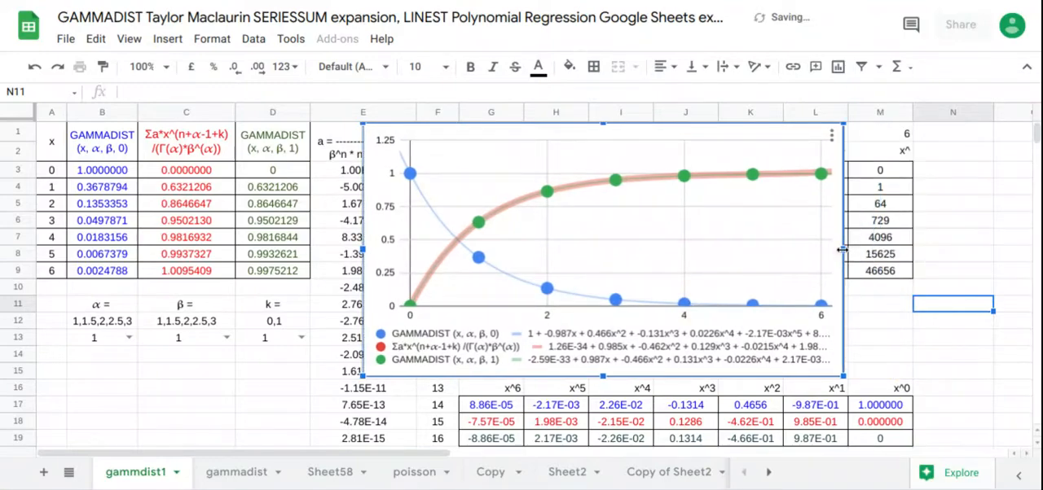
Step: Widen the chart so that it ends near the far edge of column N and the trend line equations fit in the legend
left_click_drag(842, 251, 851, 252)
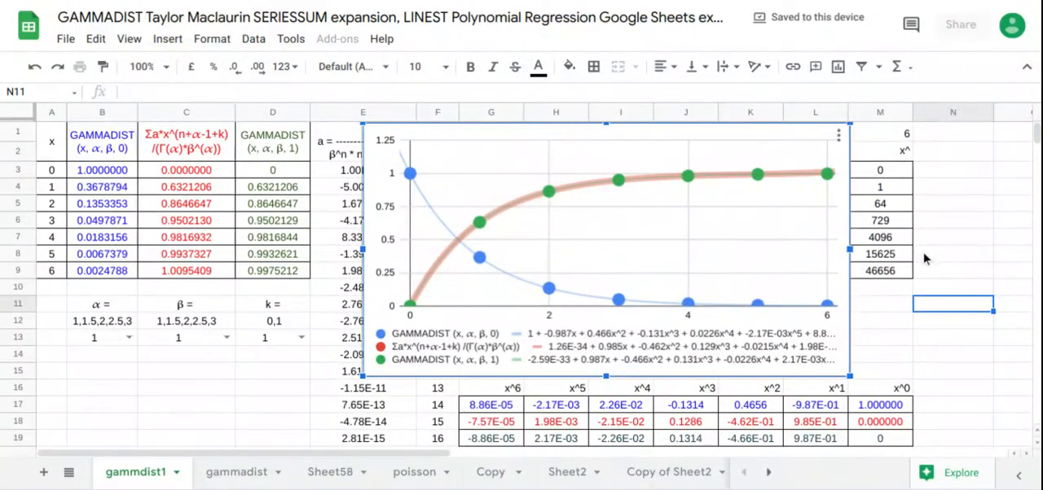
left_click_drag(924, 254, 973, 262)
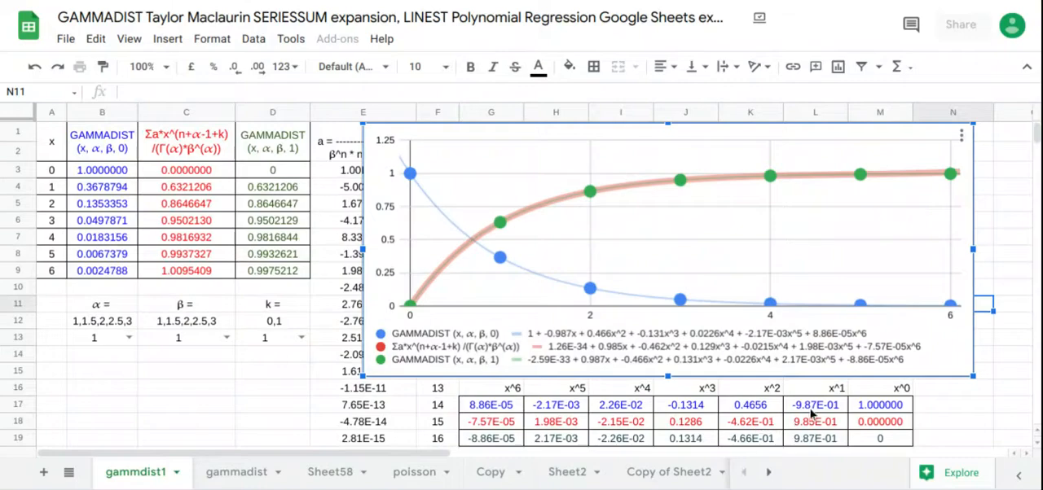
Step: Compare the LINEST coefficients in rows 17 to 19 with the chart's trend line equations, one power at a time from x^0 to x^6
left_click_drag(865, 415, 865, 442)
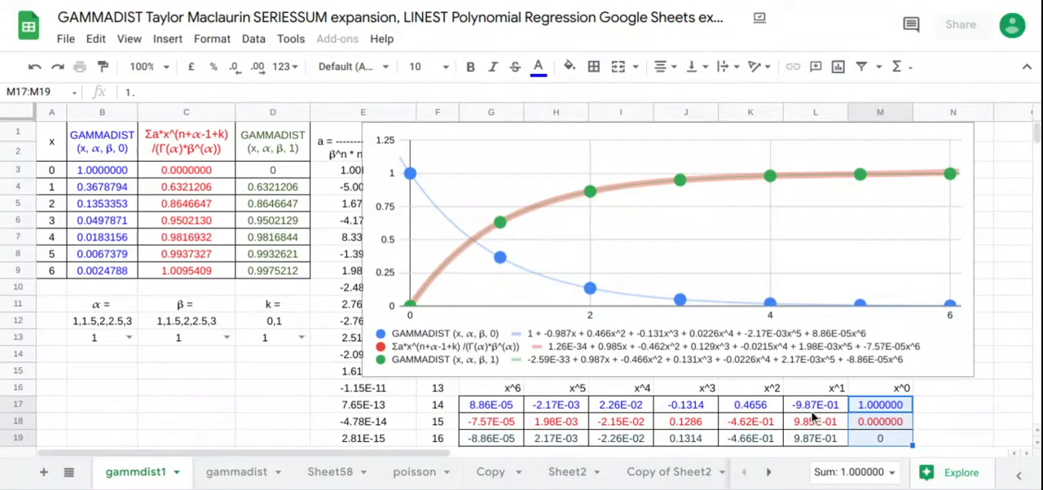
left_click_drag(813, 409, 818, 440)
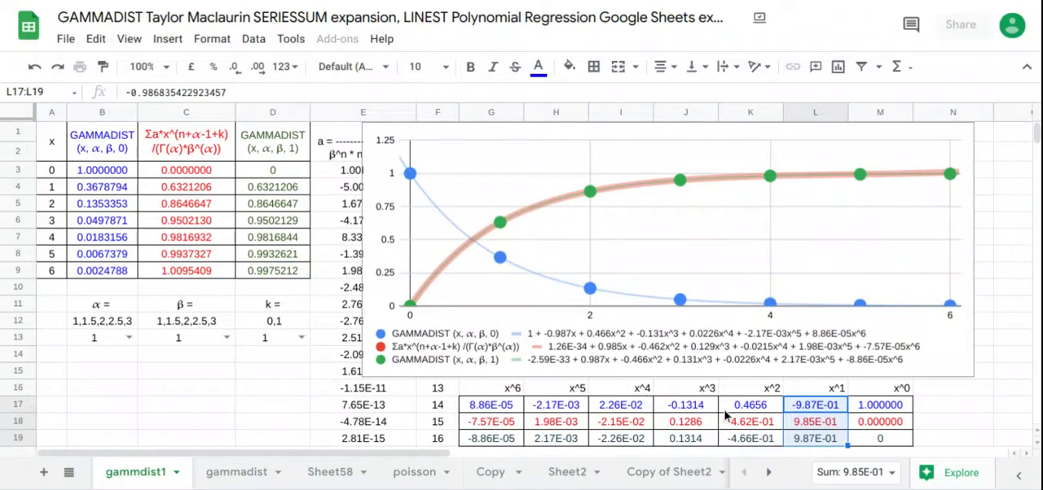
left_click_drag(735, 407, 746, 444)
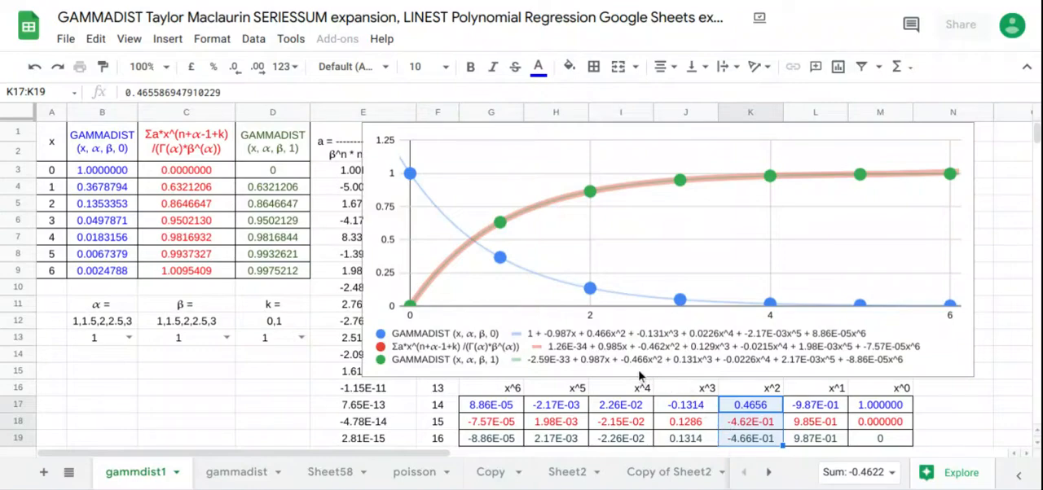
left_click_drag(678, 413, 685, 440)
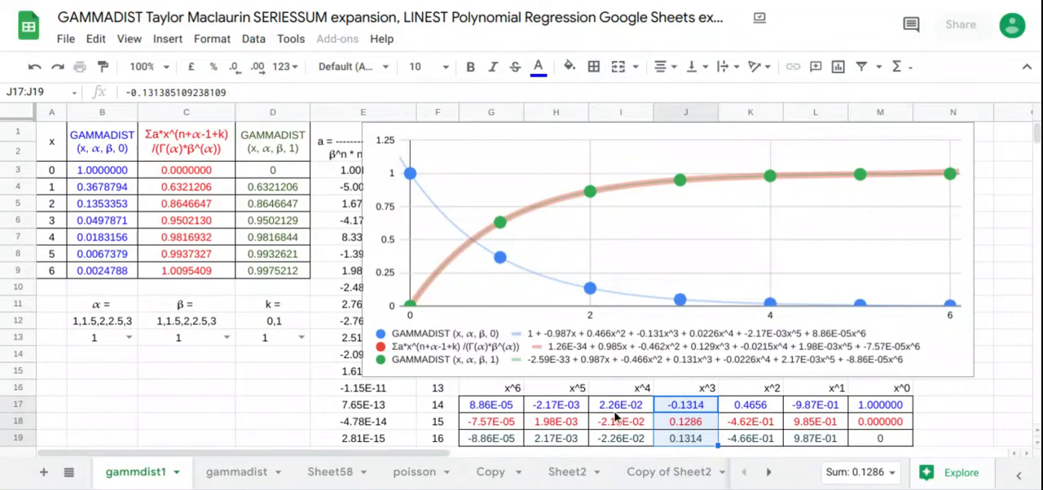
left_click_drag(619, 409, 627, 444)
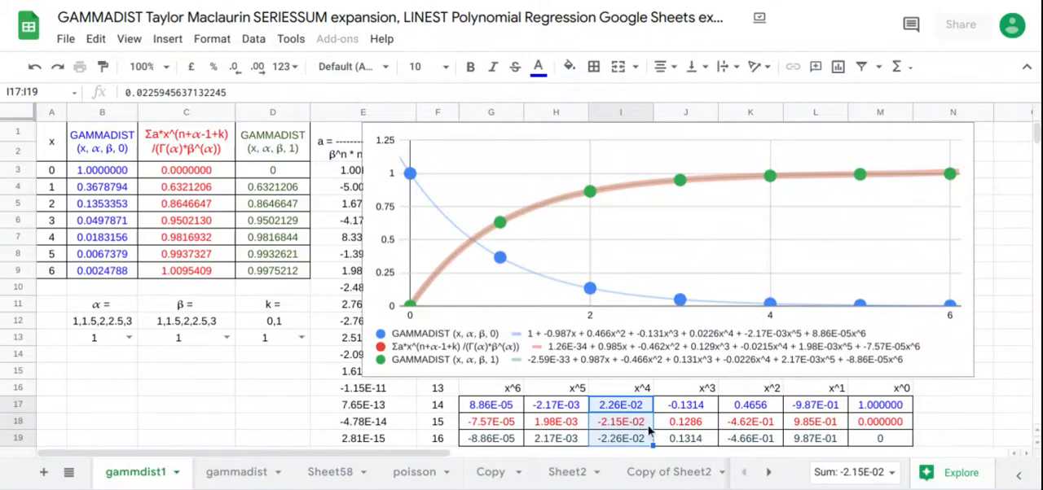
left_click_drag(571, 405, 574, 440)
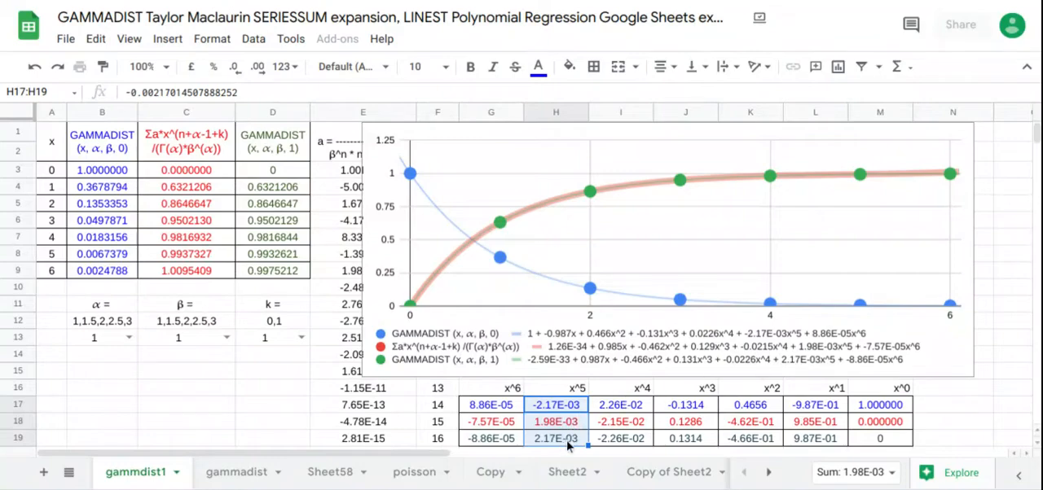
left_click_drag(503, 412, 507, 441)
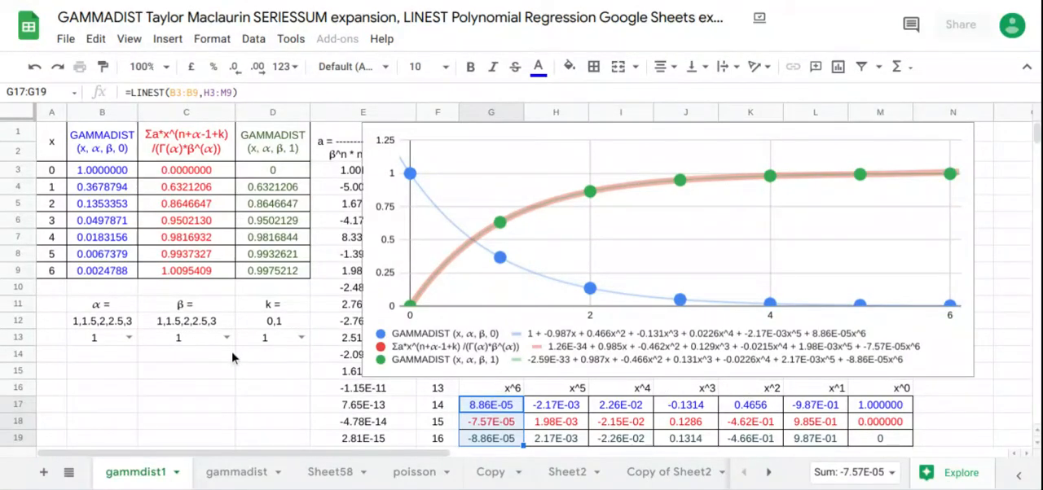
Step: Set α to 1.5 and k to 0, and highlight B1:C9 to compare GAMMADIST (x, α, β, 0) with the series expansion
left_click(130, 338)
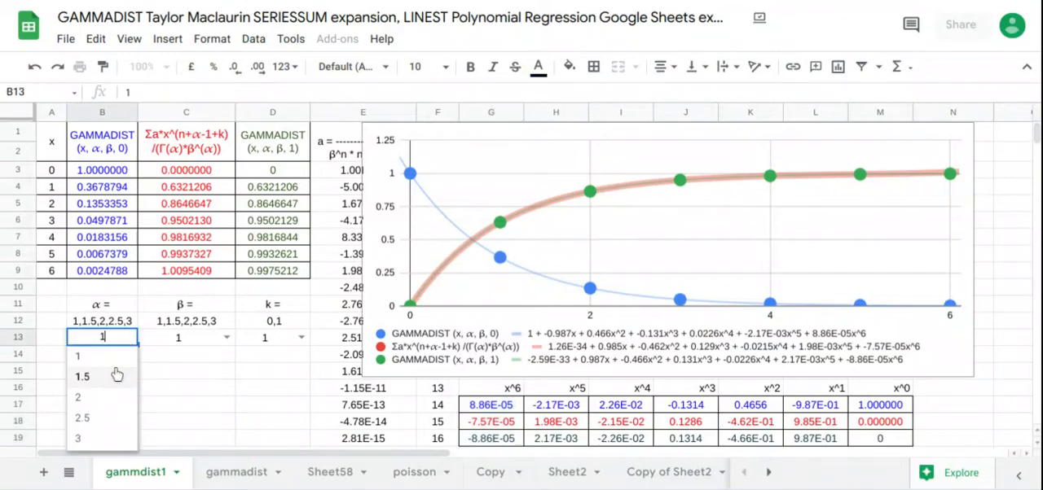
left_click(118, 377)
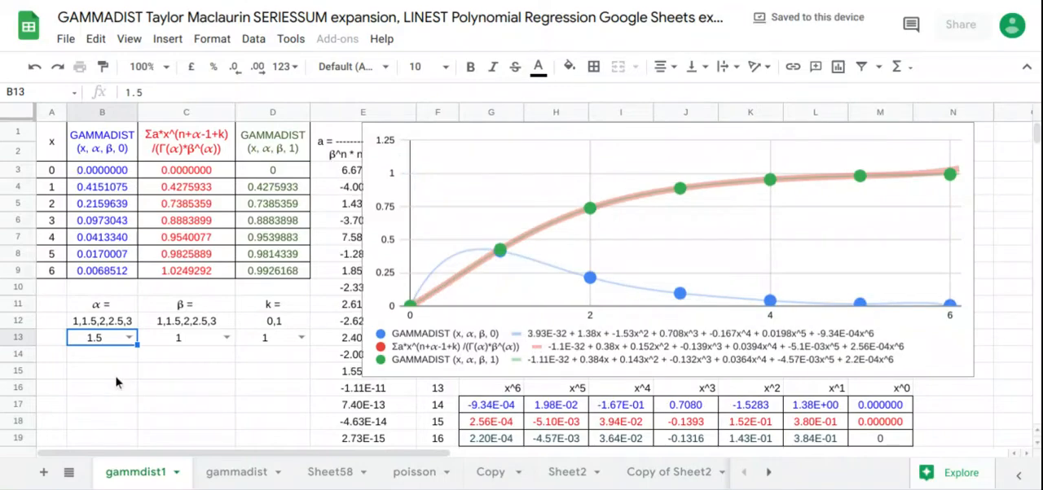
left_click(301, 339)
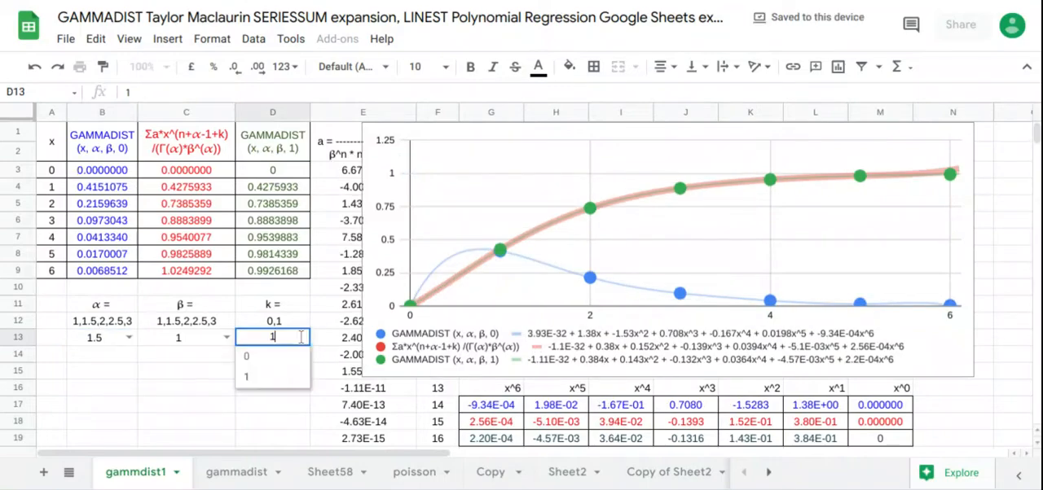
left_click(282, 376)
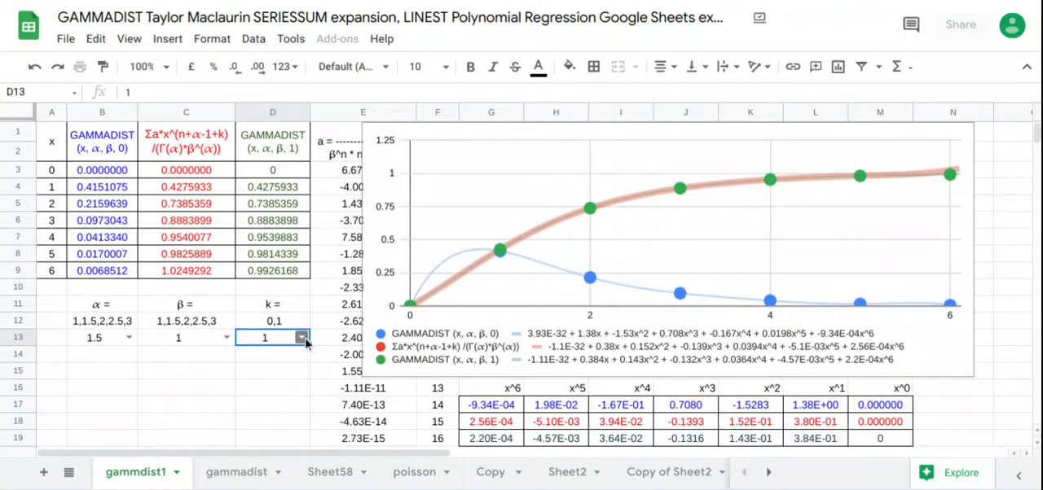
left_click(301, 339)
left_click(275, 359)
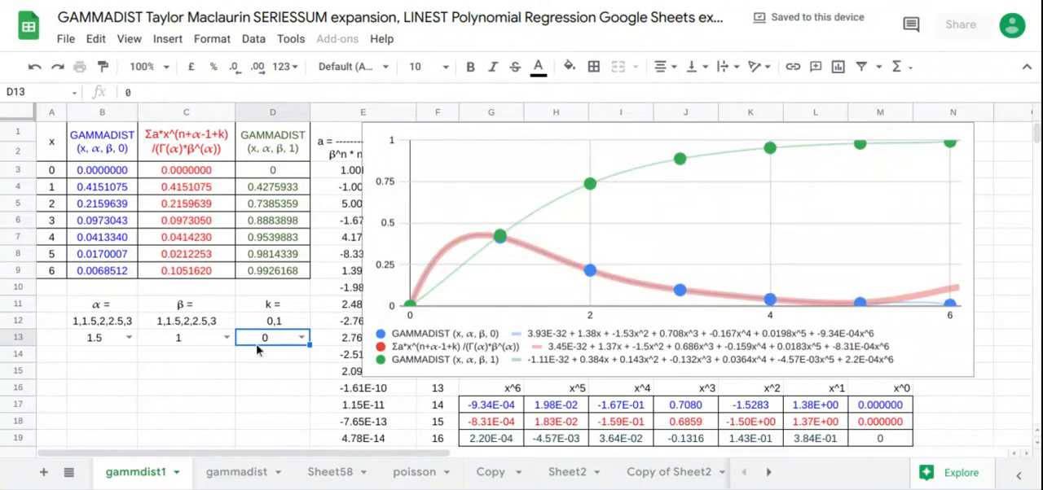
left_click_drag(207, 157, 129, 271)
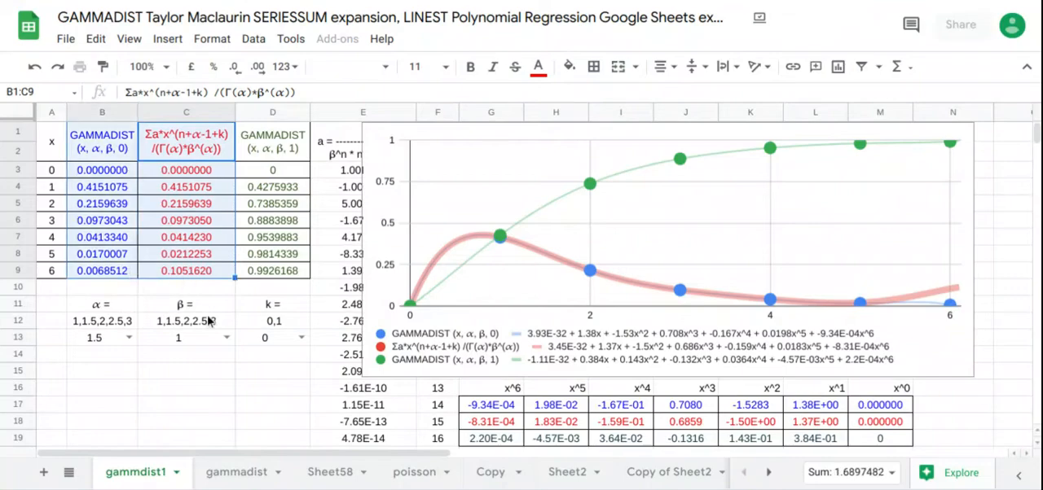
Step: Set k to 1 with α at 1.5, and compare the series with GAMMADIST (x, α, β, 1) in C1:D9 and G18:M19
left_click(301, 337)
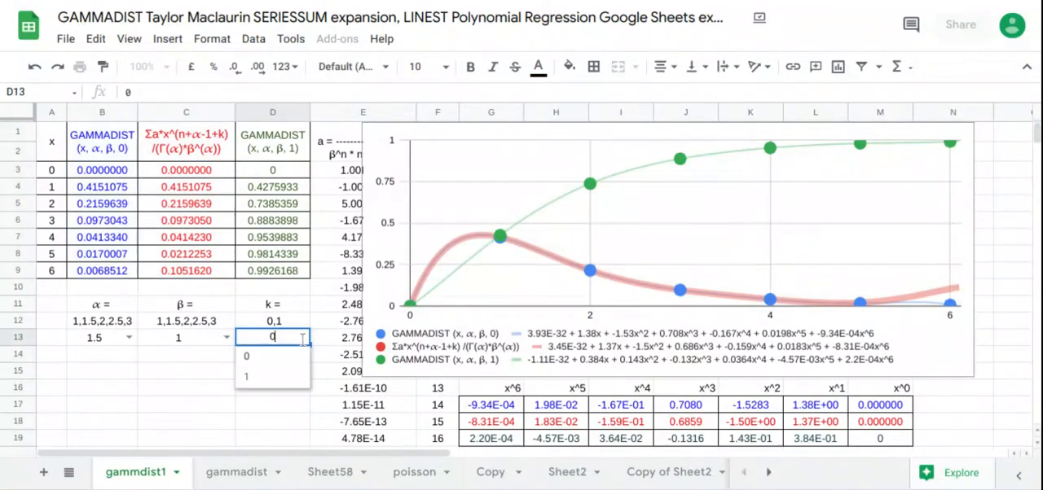
left_click(279, 378)
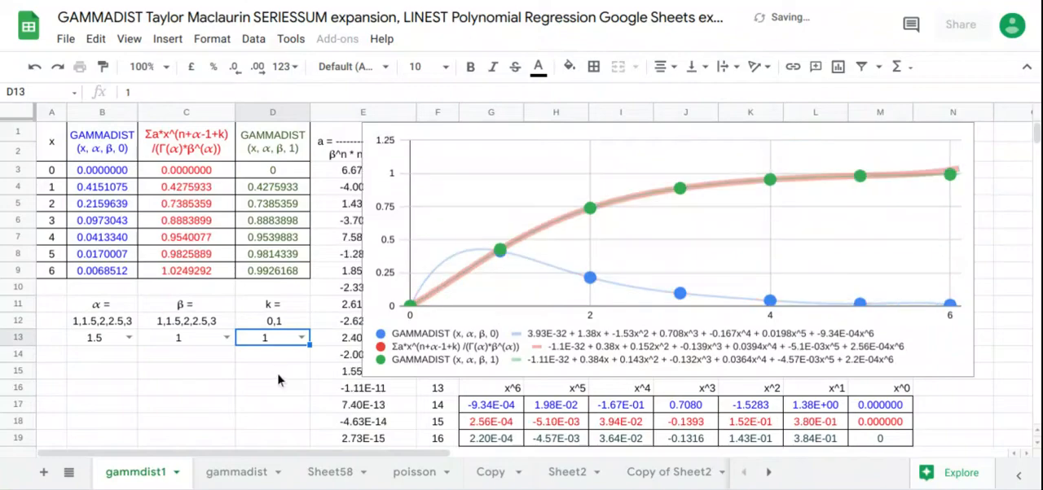
left_click_drag(216, 162, 268, 274)
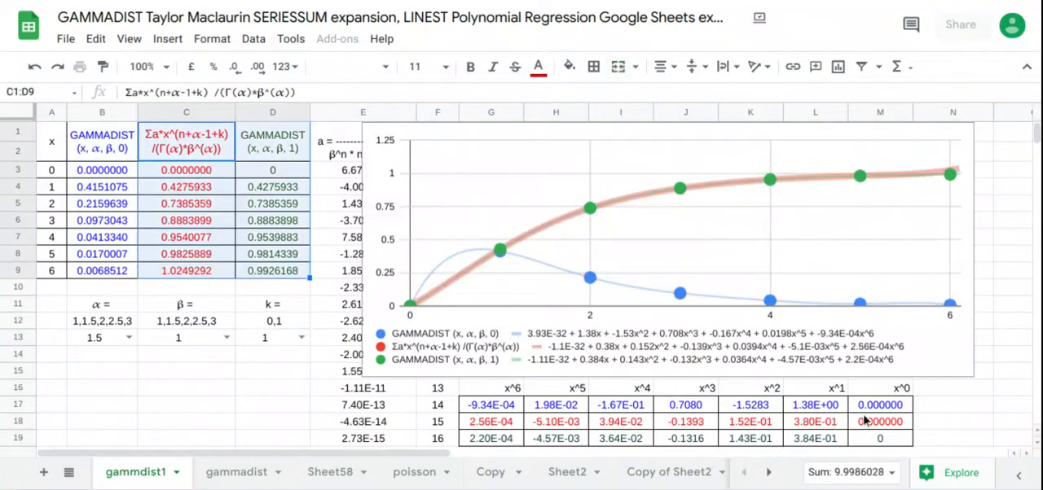
left_click_drag(890, 425, 486, 444)
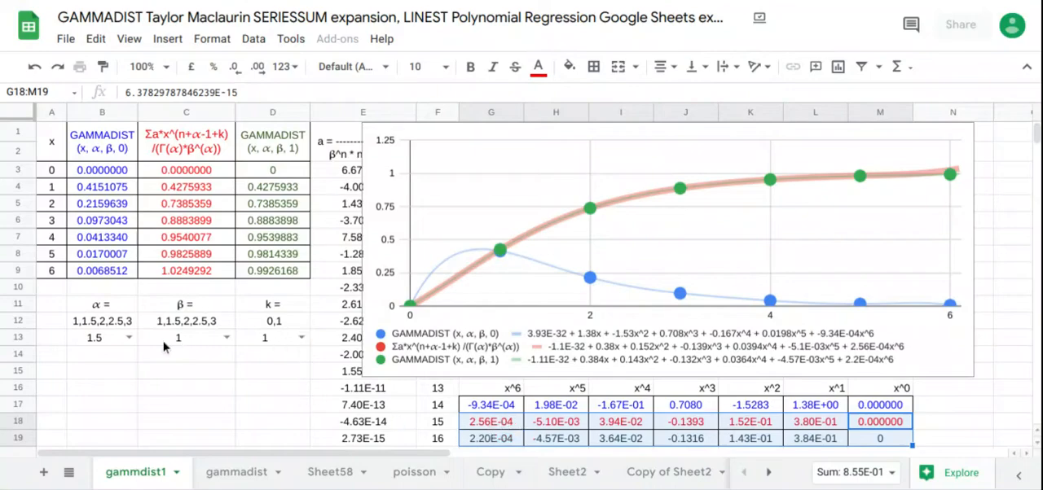
Step: Set α to 2 and k to 0, and highlight G17:M18 to compare the first two rows of LINEST coefficients
left_click(129, 337)
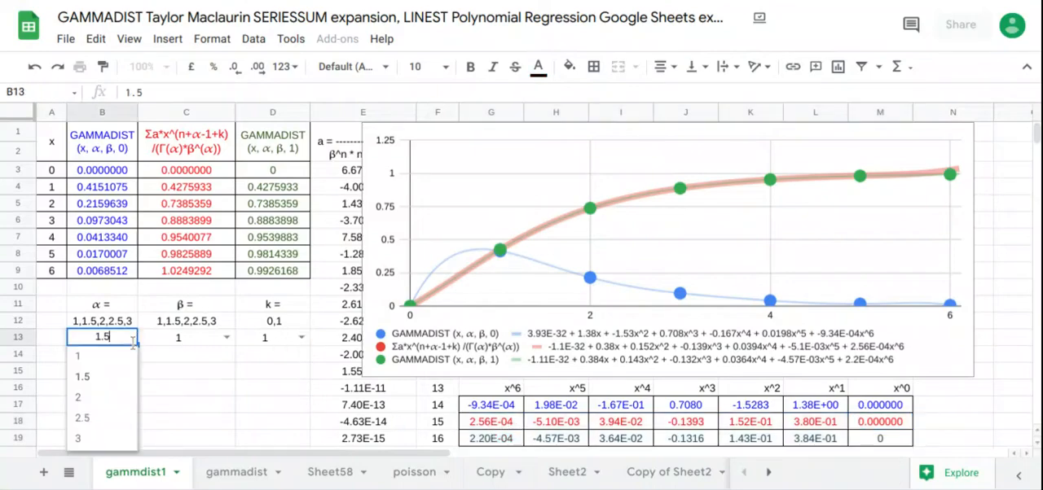
left_click(118, 396)
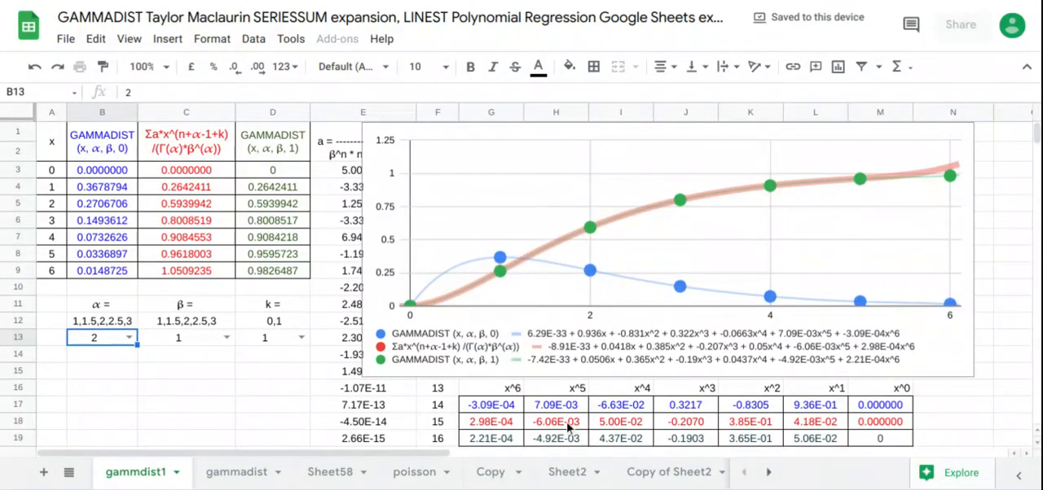
left_click(300, 338)
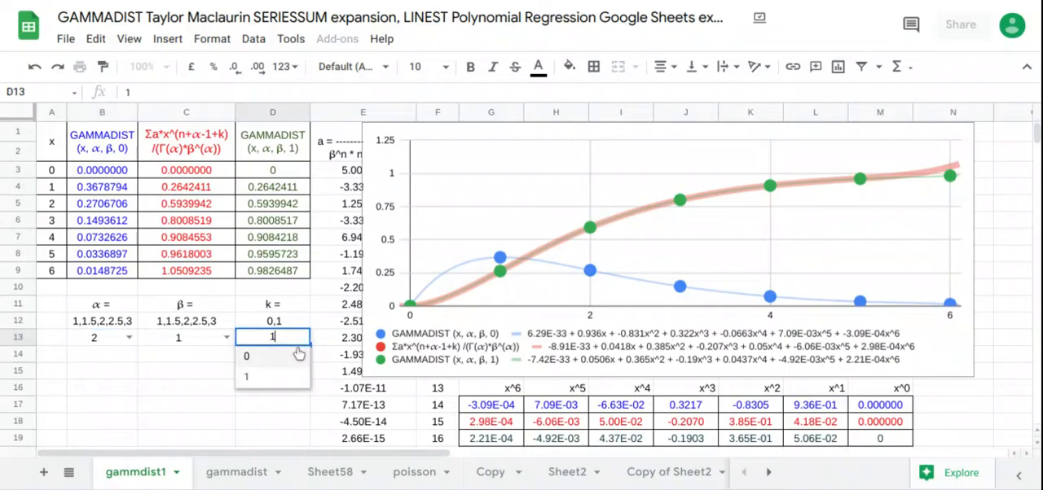
left_click(289, 360)
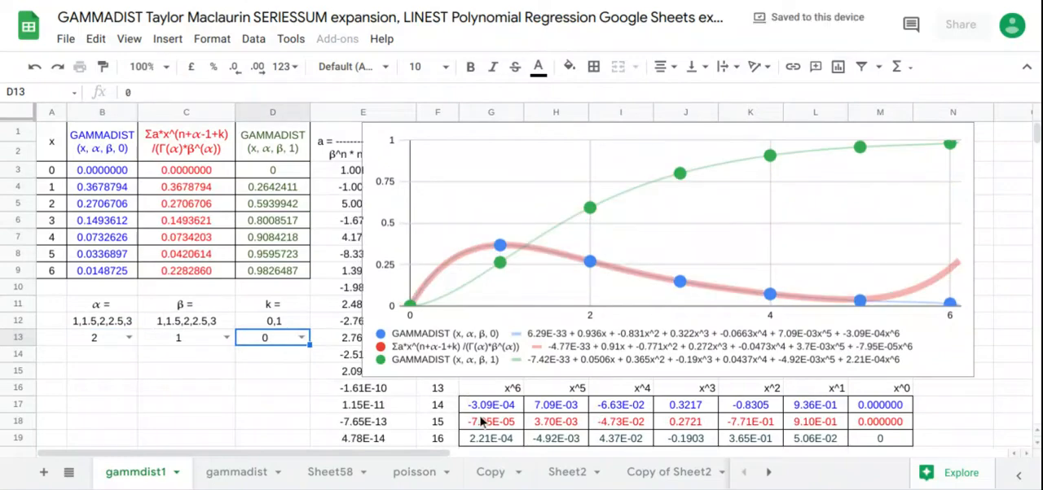
left_click_drag(481, 421, 857, 411)
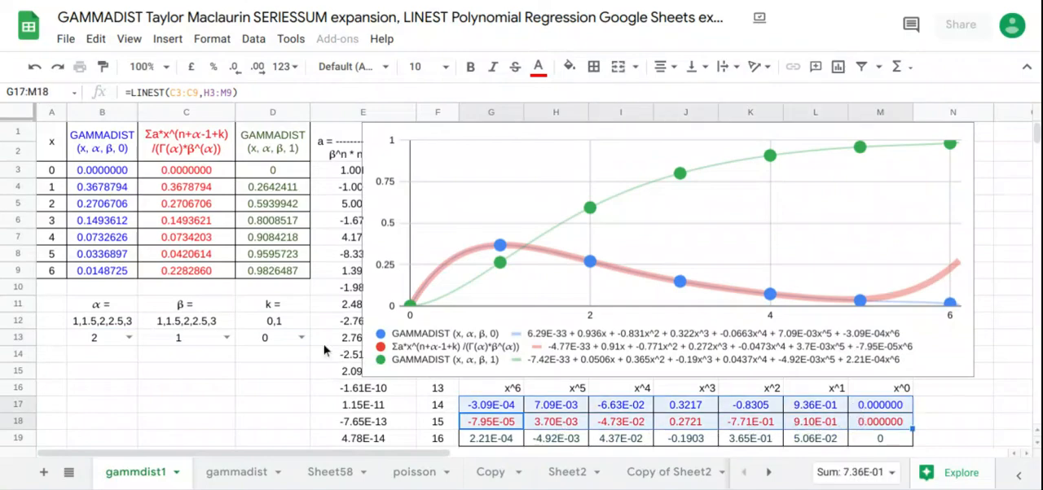
Step: Set k to 1 with α at 2, and highlight G18:M19 to compare the last two rows of LINEST coefficients
left_click(302, 337)
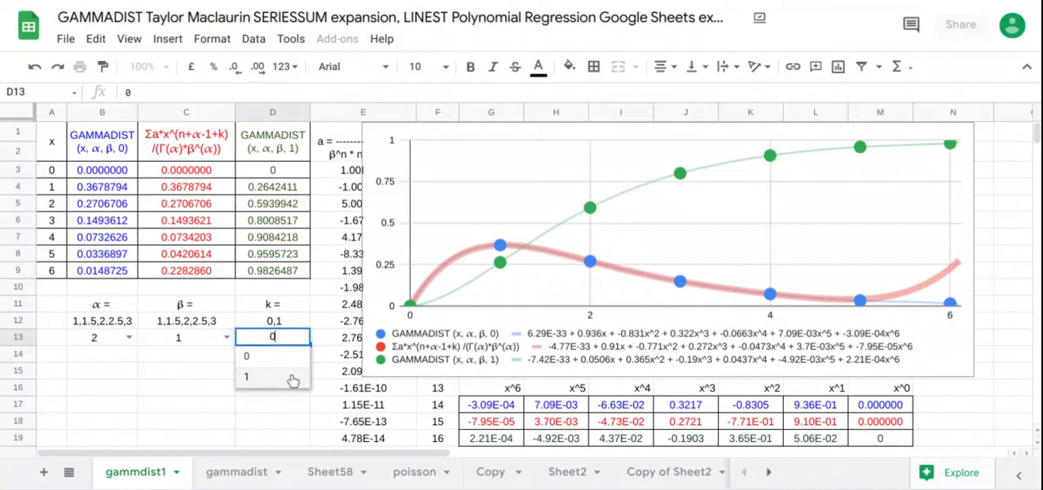
left_click(289, 377)
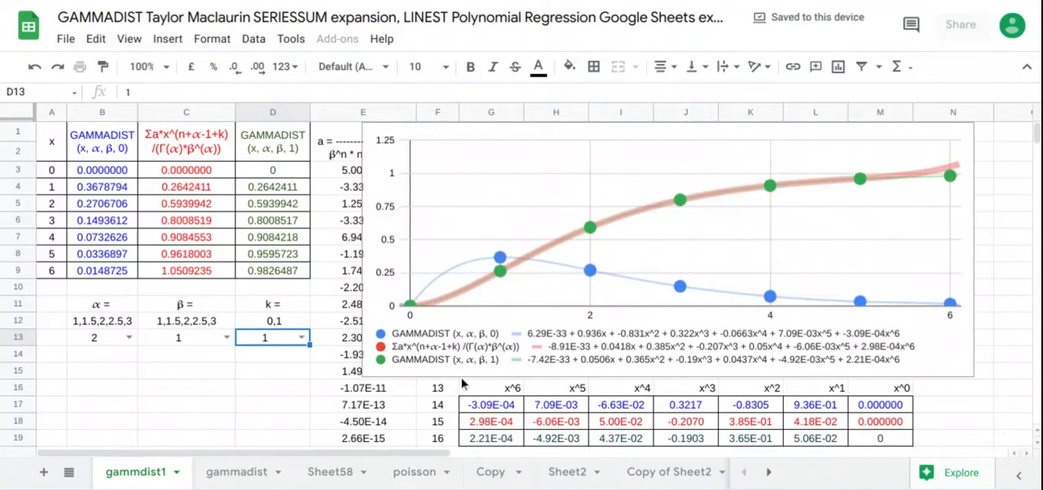
left_click(500, 423)
left_click_drag(501, 424, 893, 441)
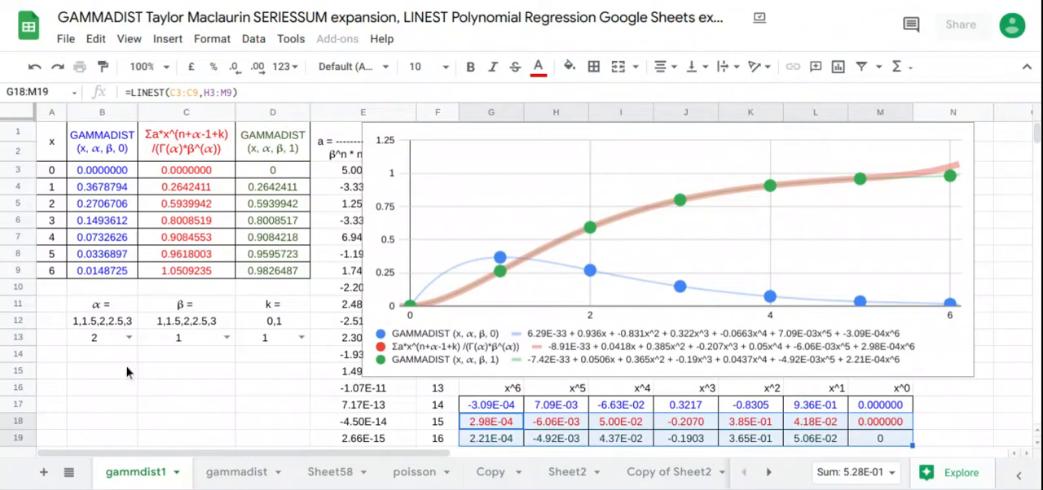
Step: Set β to 1.5 and α to 1, and highlight G18:M19 to compare the series and GAMMADIST (x, α, β, 1) coefficients
left_click(226, 341)
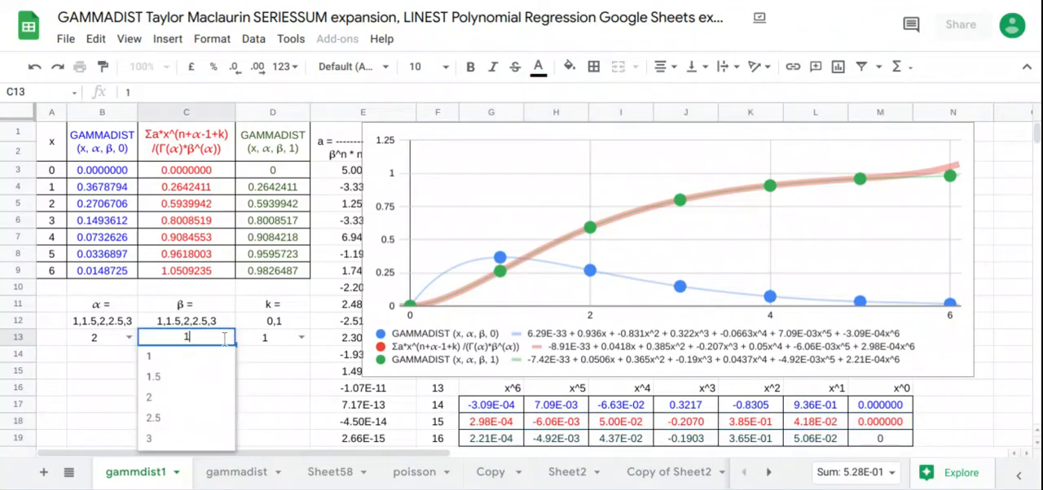
left_click(198, 375)
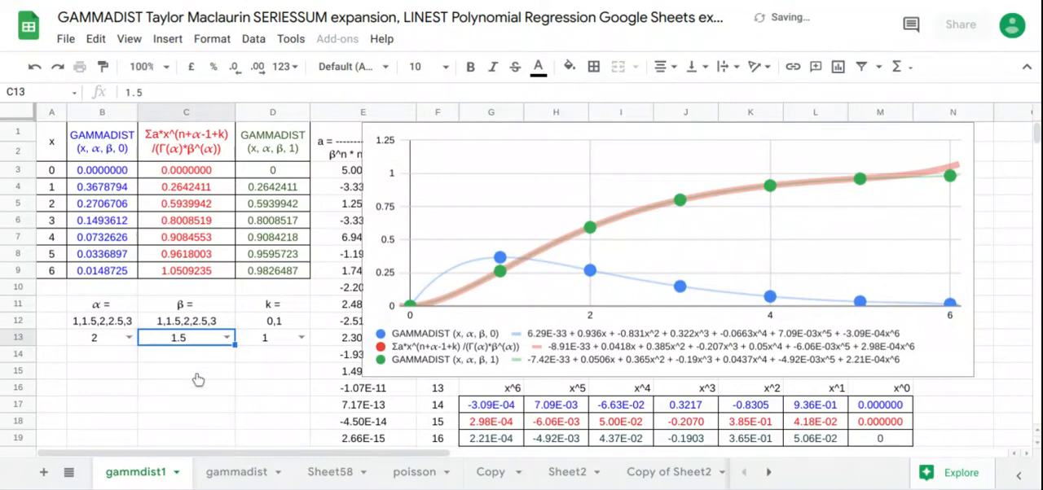
left_click(128, 336)
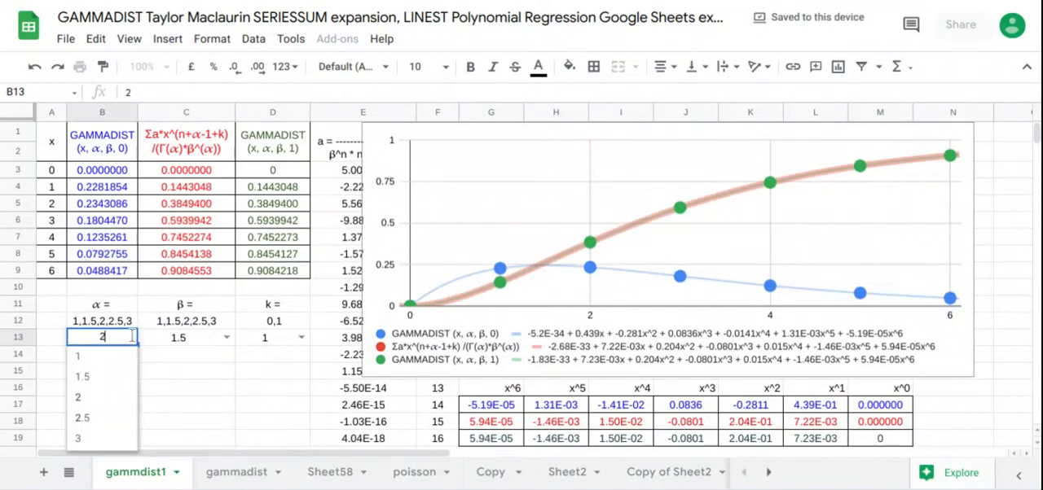
left_click(114, 356)
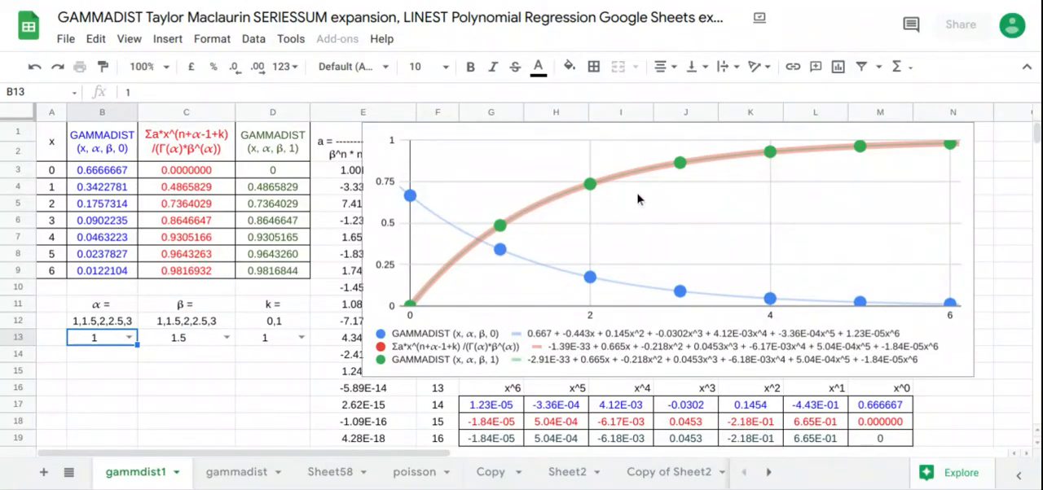
left_click_drag(868, 422, 493, 443)
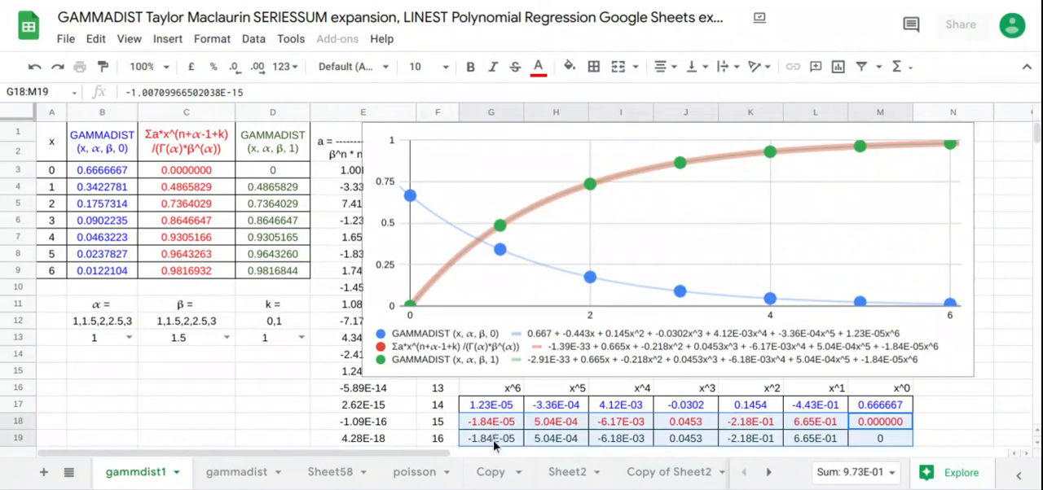
Step: Set k to 0 and highlight G17:M18 to compare the GAMMADIST (x, α, β, 0) and series coefficients
left_click(300, 337)
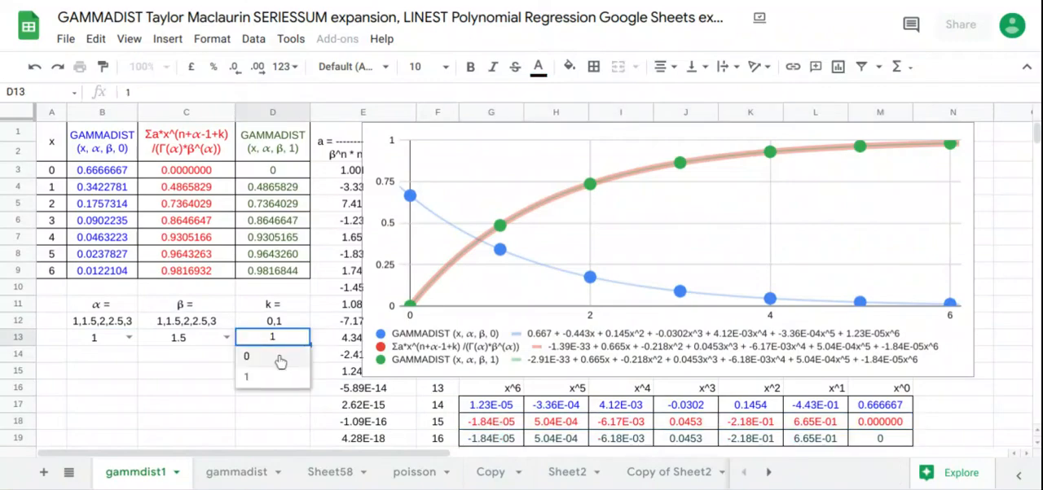
left_click(280, 361)
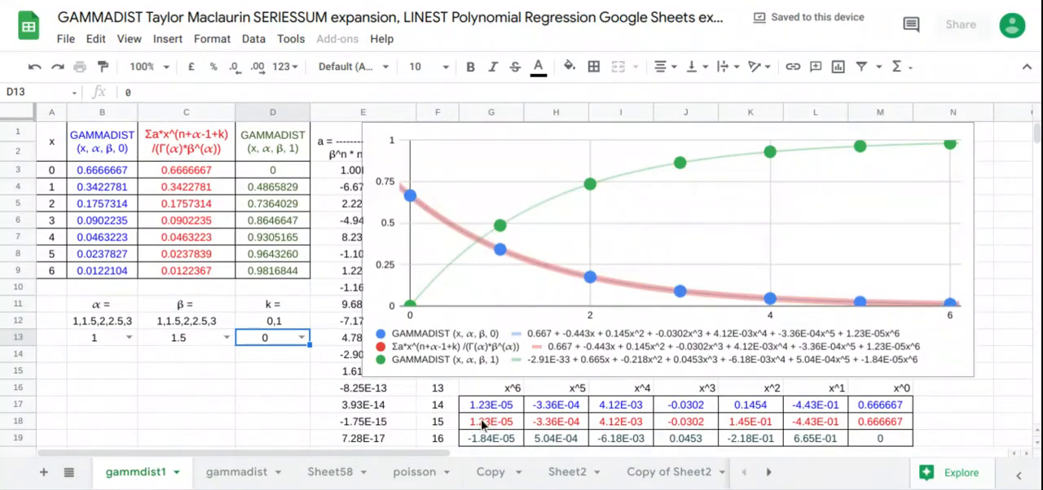
left_click_drag(486, 424, 870, 408)
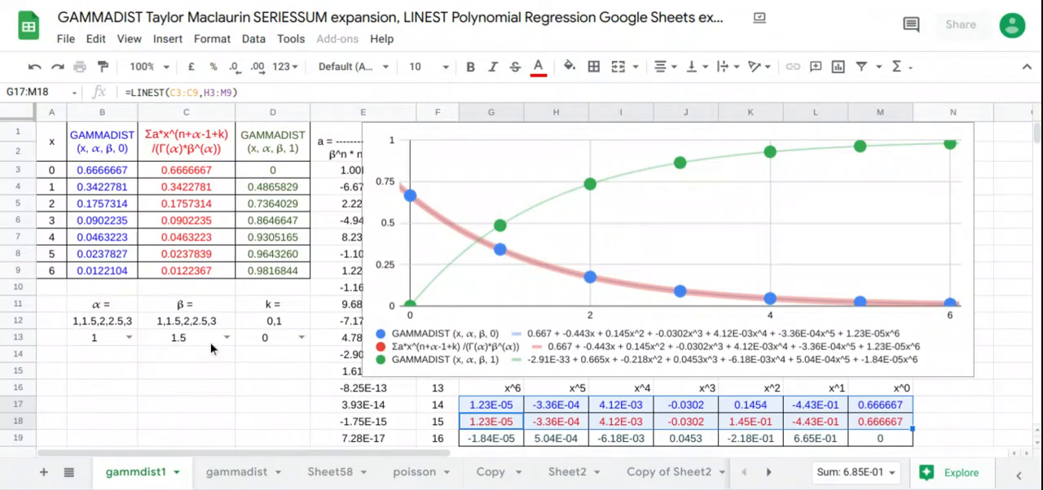
Step: Set α to 1.5 and highlight G17:M18 to compare the GAMMADIST (x, α, β, 0) and series LINEST coefficients
left_click(130, 340)
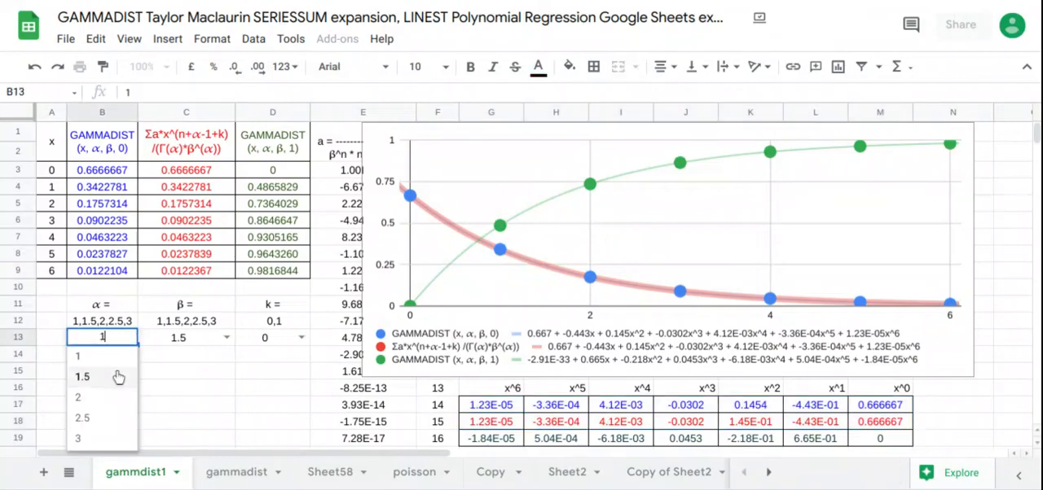
left_click(118, 376)
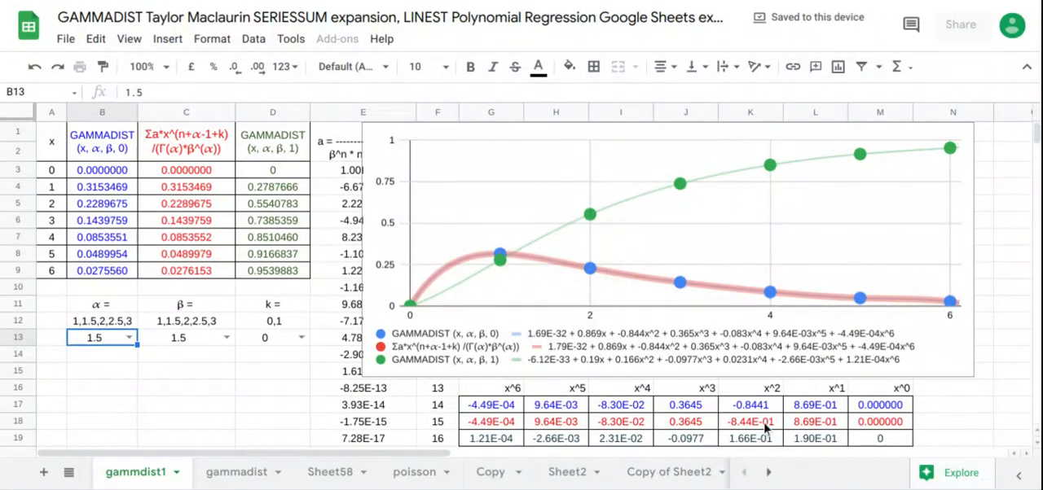
left_click_drag(880, 425, 475, 412)
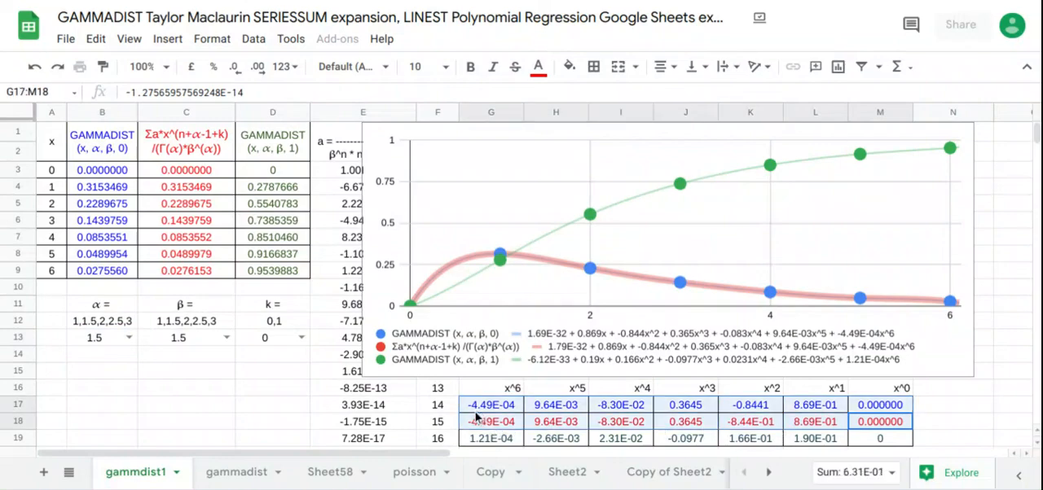
Step: Set k to 1, then highlight G18:M19 and C1:D9 to compare the series with GAMMADIST (x, α, β, 1)
left_click(300, 339)
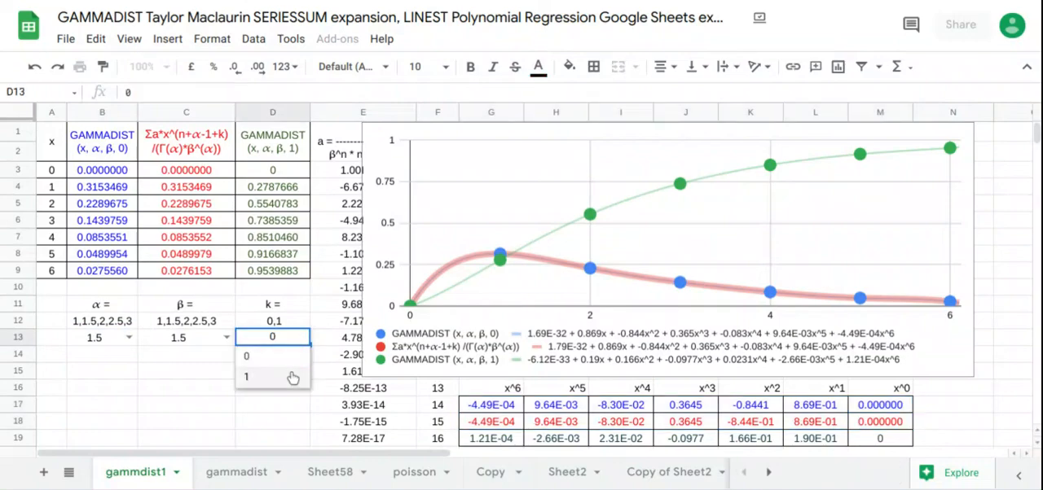
left_click(291, 376)
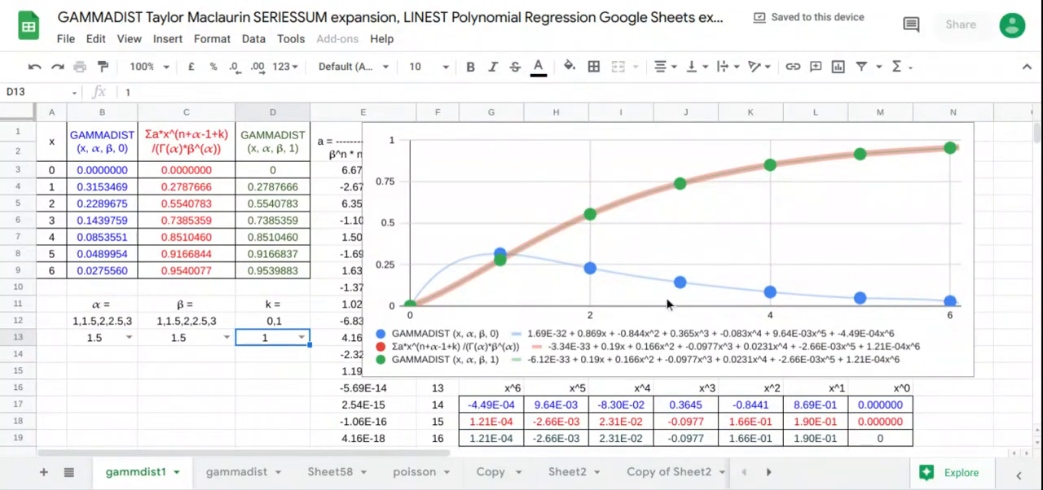
left_click_drag(893, 405, 481, 442)
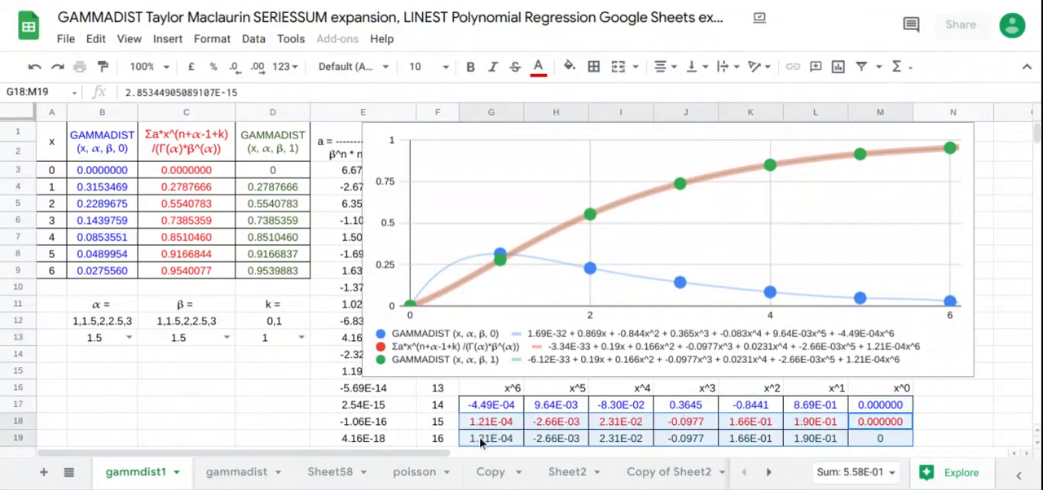
left_click_drag(230, 148, 277, 276)
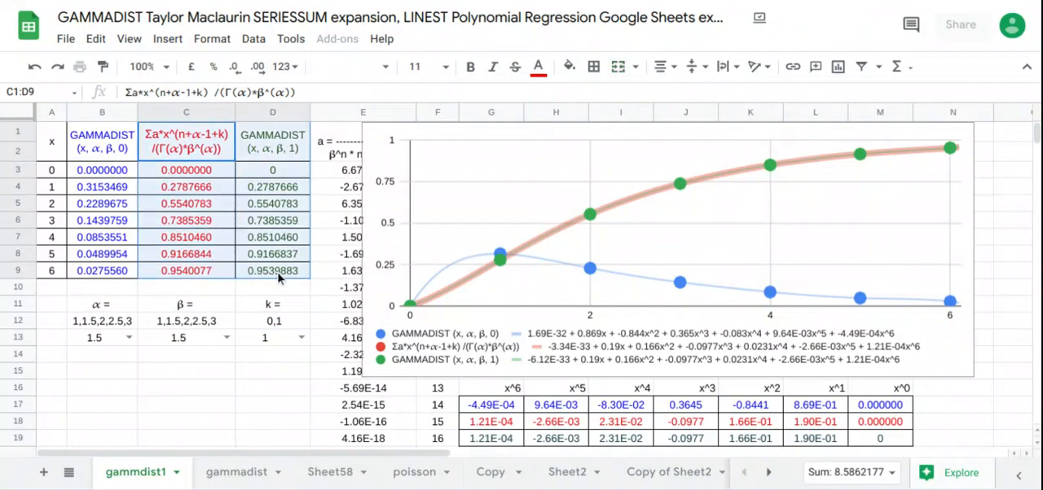
Step: Set both α and β to 2, keeping k at 1
left_click(128, 337)
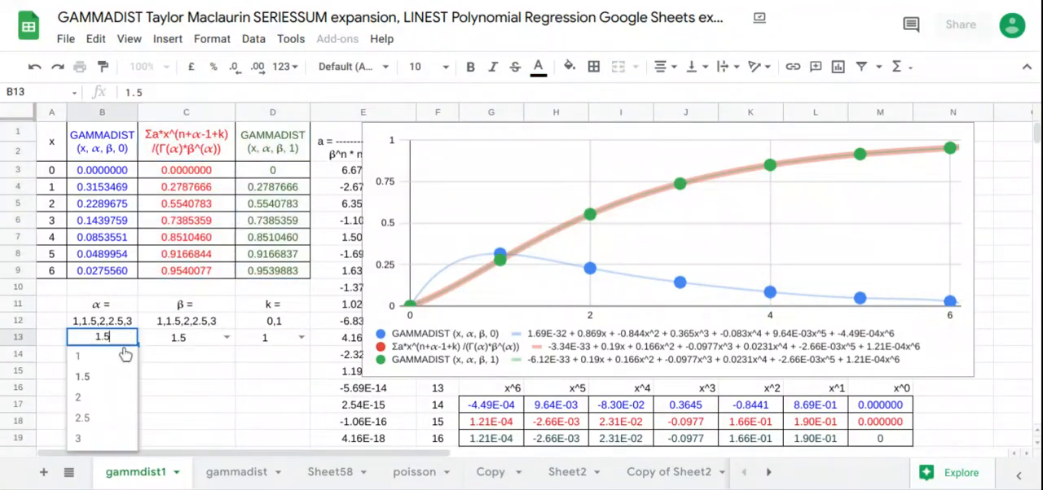
left_click(98, 397)
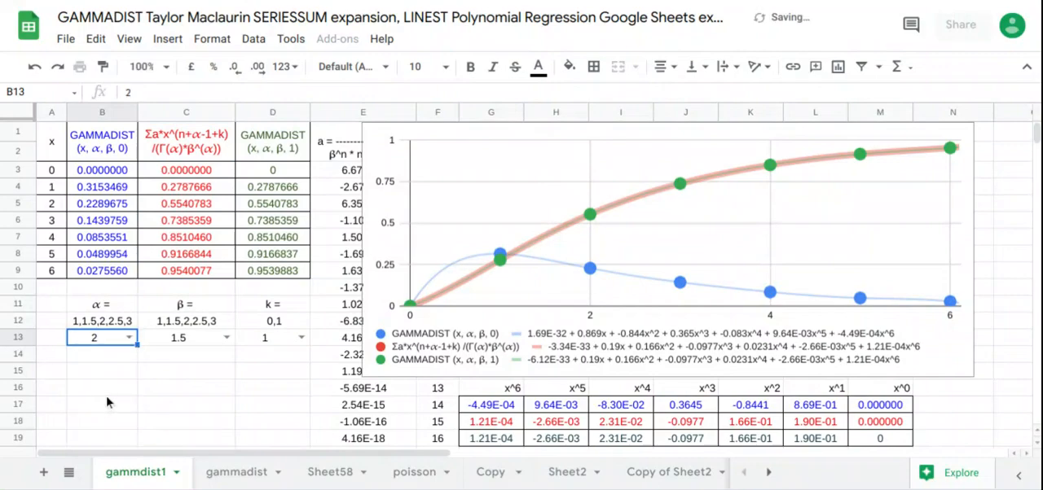
left_click(227, 338)
left_click(192, 399)
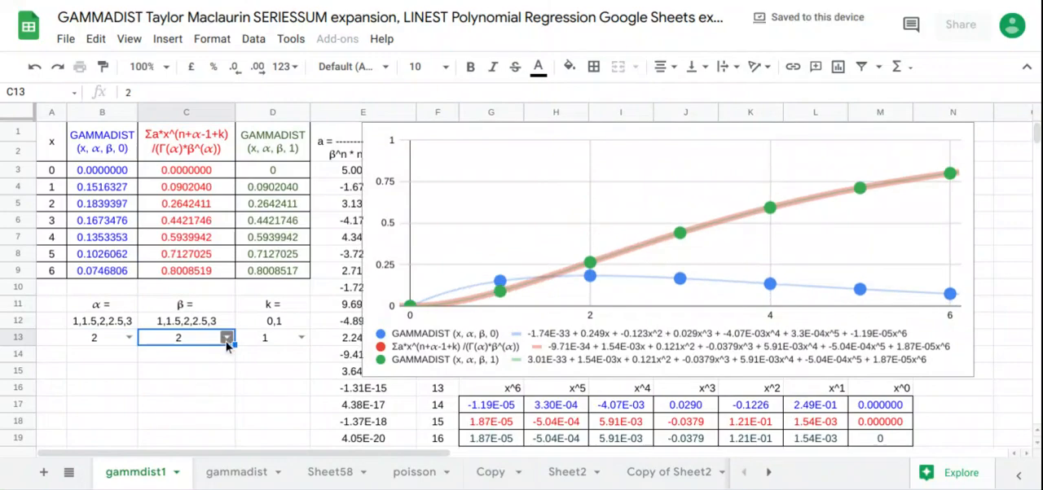
Step: Set β to 1.5 and highlight the GAMMADIST (x, α, β, 0) column in B1:B9
left_click(226, 337)
left_click(195, 376)
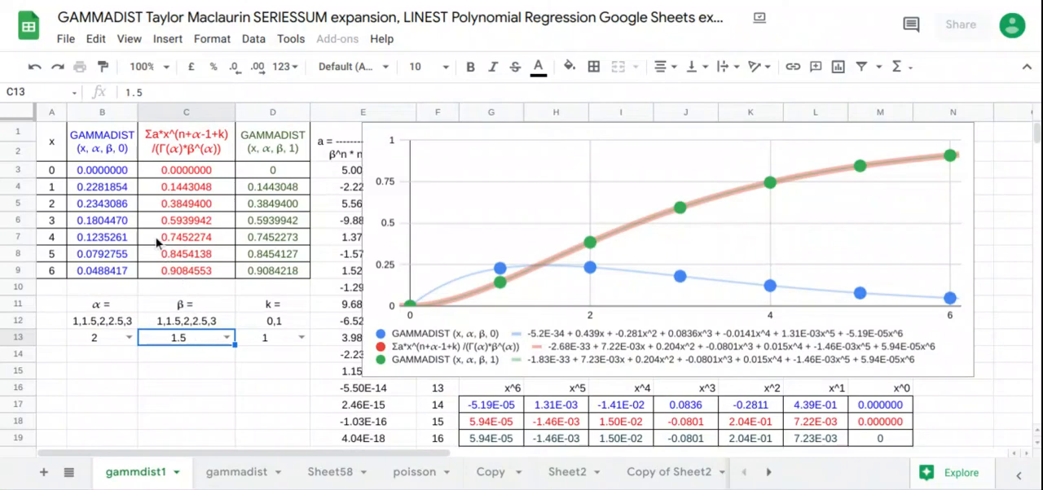
left_click_drag(121, 153, 114, 274)
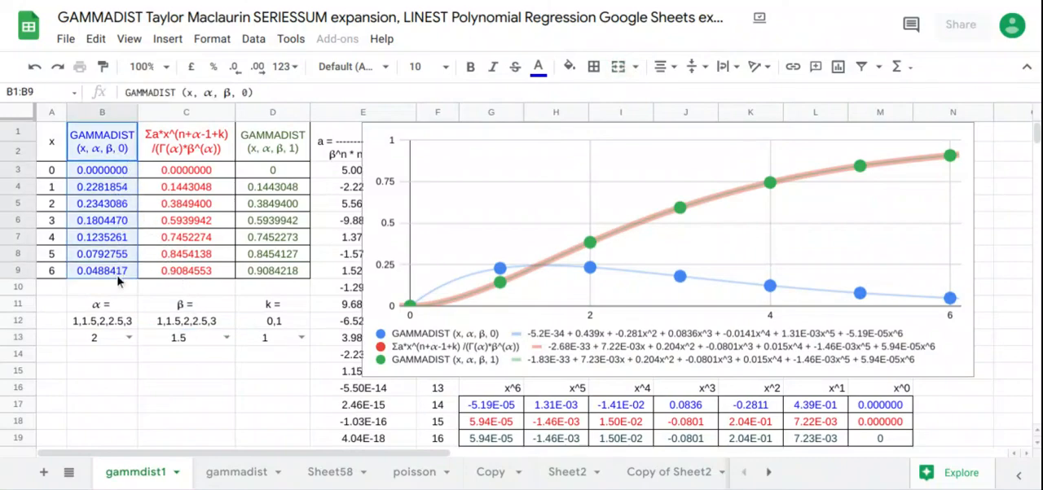